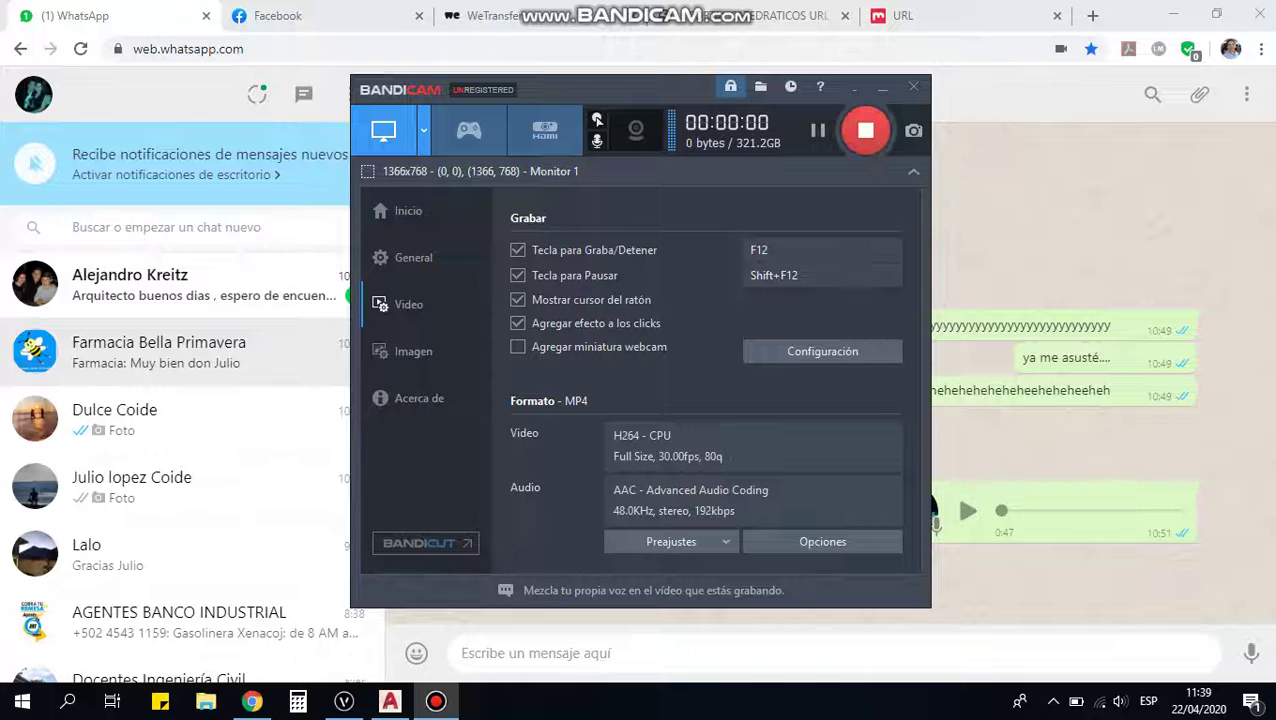
# Step: Bring the AutoCAD Vivienda 3D house drawing to the front while Bandicam records
pyautogui.click(405, 697)
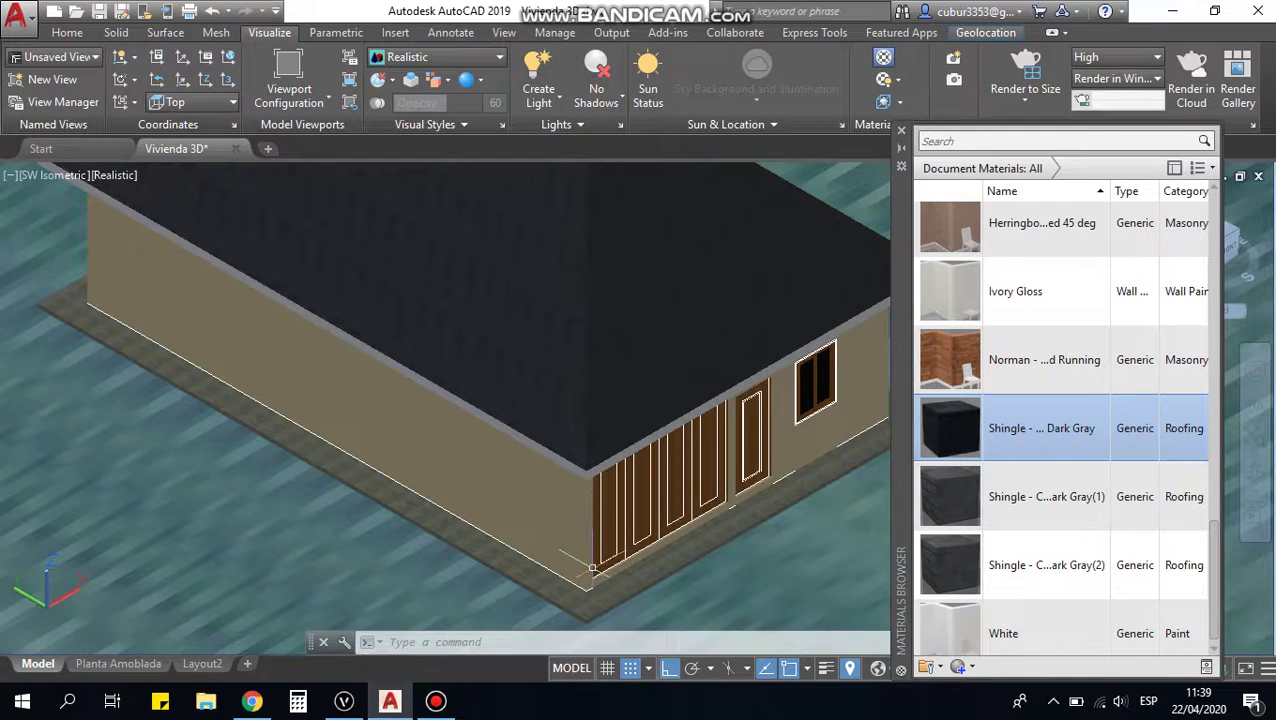
# Step: Frame the whole house in view, selecting and then clearing the roof
pyautogui.scroll(-3, 360, 400)
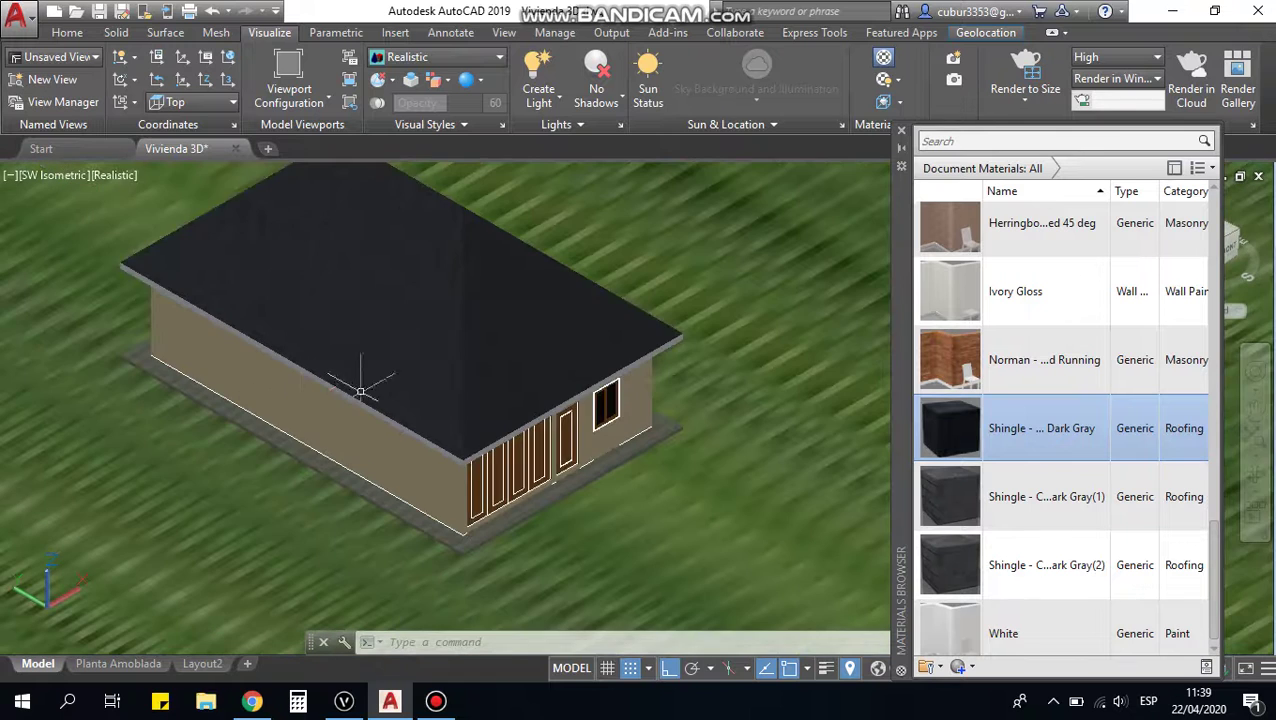
pyautogui.moveTo(520, 456)
pyautogui.mouseDown(button='middle')
pyautogui.moveTo(360, 456)
pyautogui.moveTo(370, 418)
pyautogui.mouseUp(button='middle')
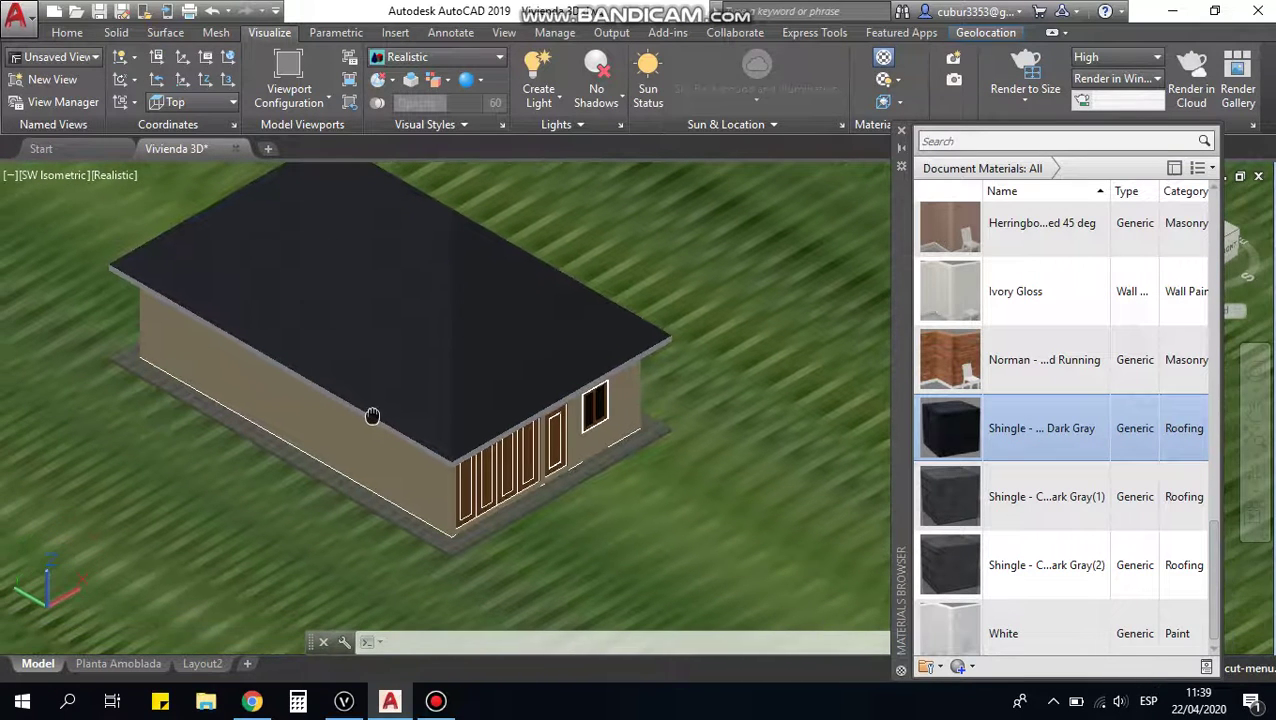
pyautogui.click(393, 376)
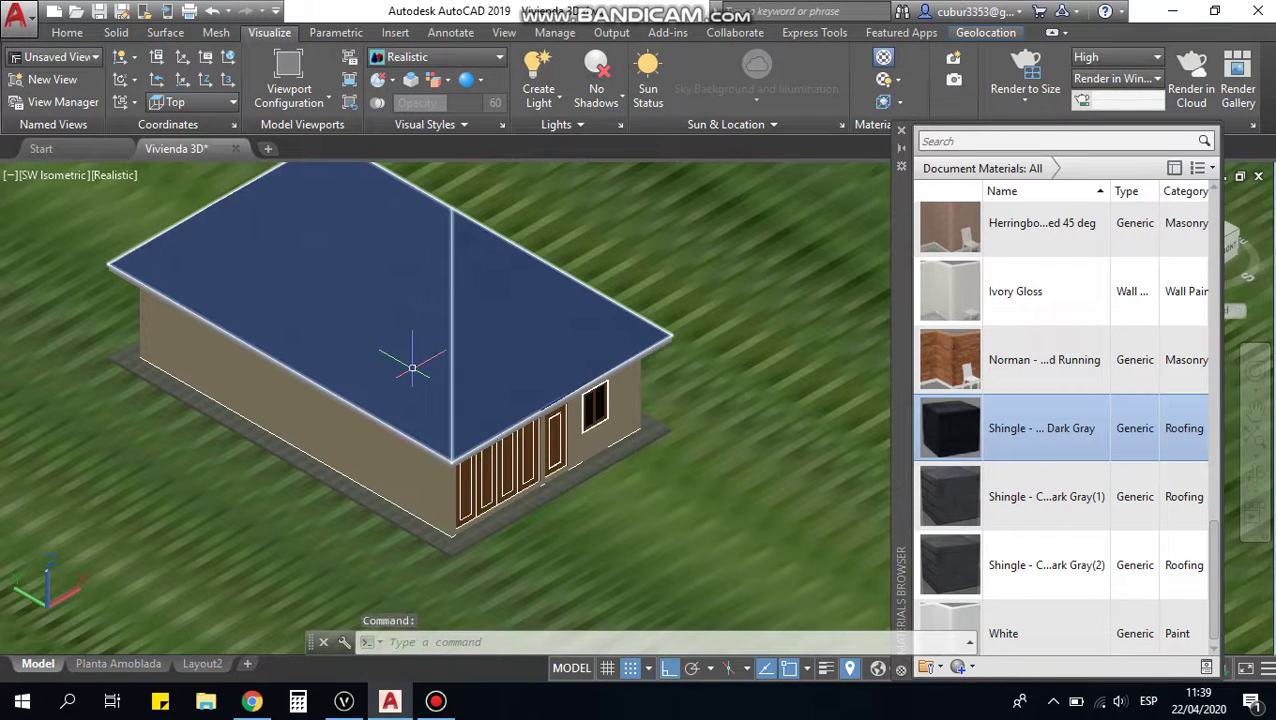
pyautogui.press('Escape')
pyautogui.moveTo(411, 368); pyautogui.dragTo(425, 384, button='middle')
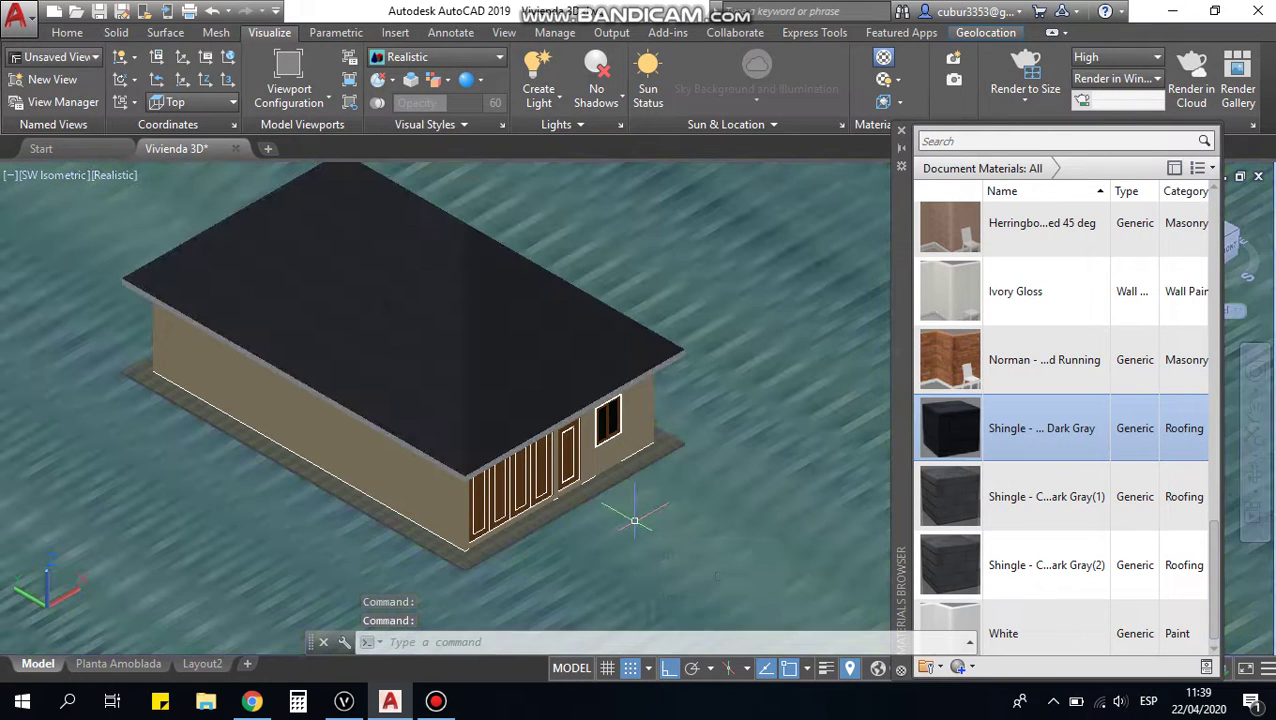
# Step: Zoom in tight on the roof edge to inspect the dark shingle rendering
pyautogui.scroll(2, 634, 522)
pyautogui.scroll(2, 645, 490)
pyautogui.scroll(2, 655, 460)
pyautogui.scroll(2, 655, 460)
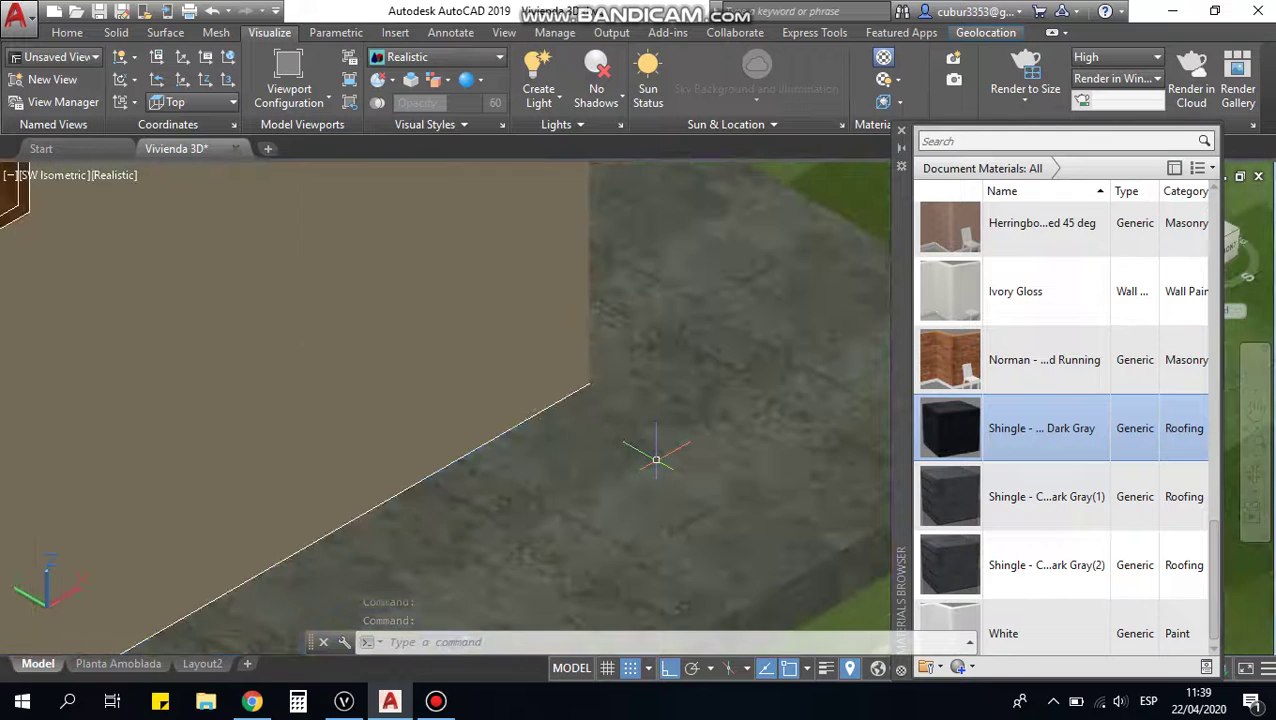
pyautogui.scroll(-1, 655, 458)
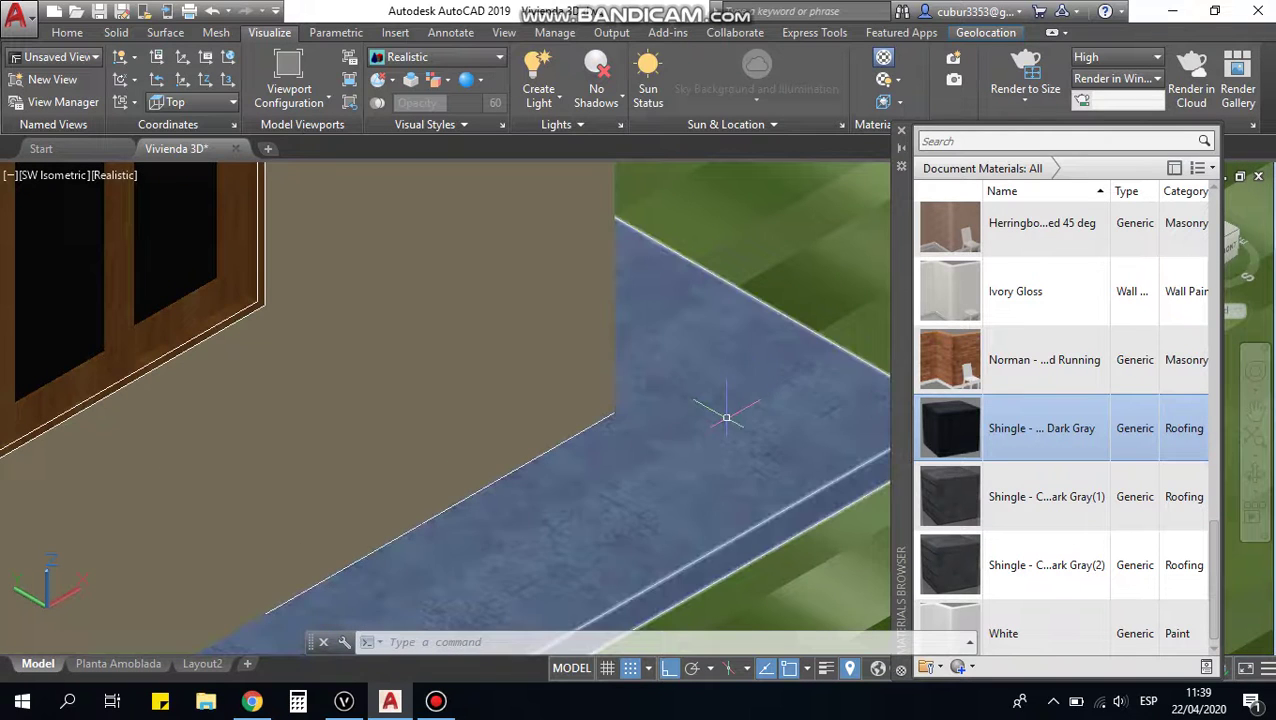
pyautogui.scroll(-2, 722, 412)
pyautogui.scroll(-2, 718, 420)
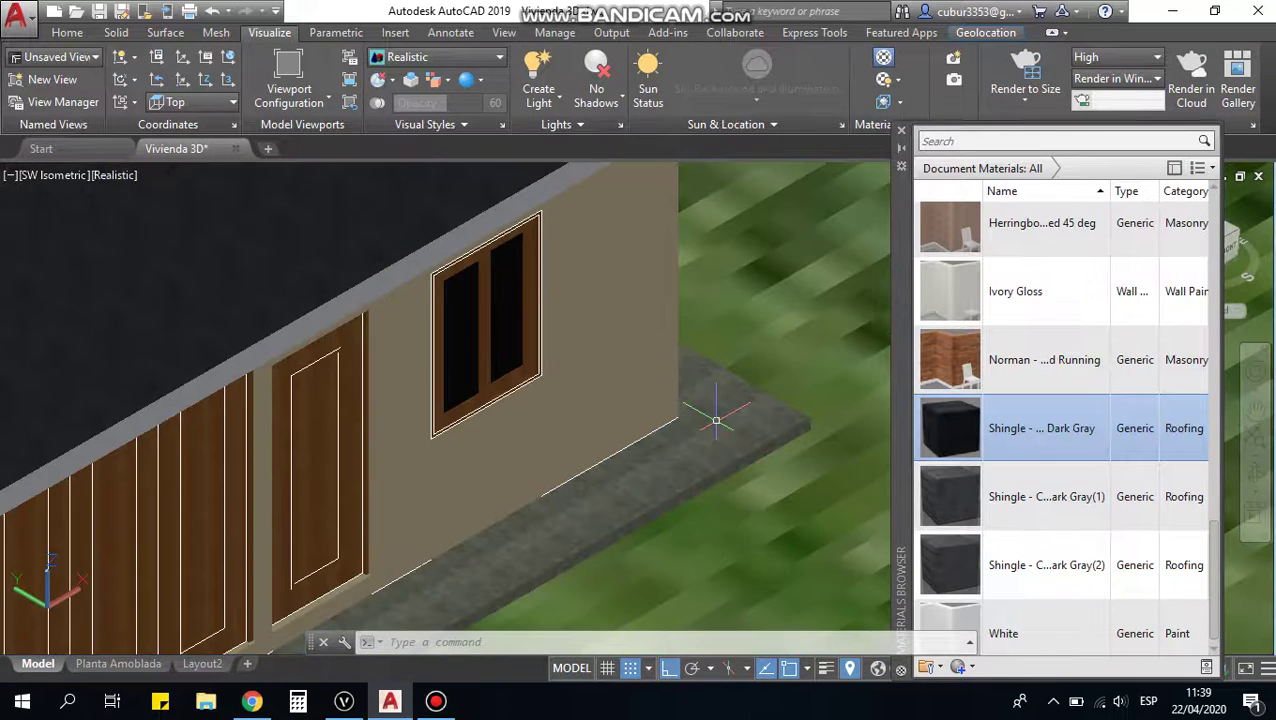
pyautogui.moveTo(683, 270)
pyautogui.mouseDown(button='middle')
pyautogui.moveTo(666, 393)
pyautogui.moveTo(683, 583)
pyautogui.moveTo(607, 607)
pyautogui.mouseUp(button='middle')
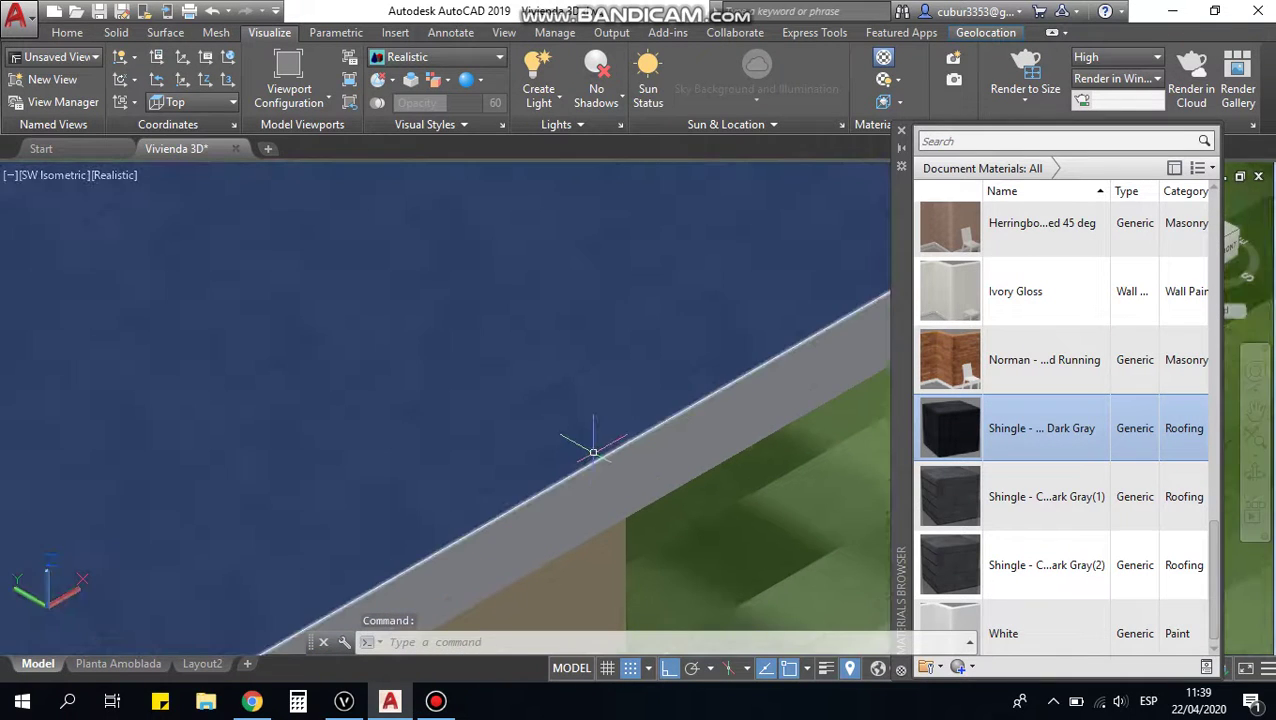
pyautogui.moveTo(590, 461); pyautogui.dragTo(556, 475, button='middle')
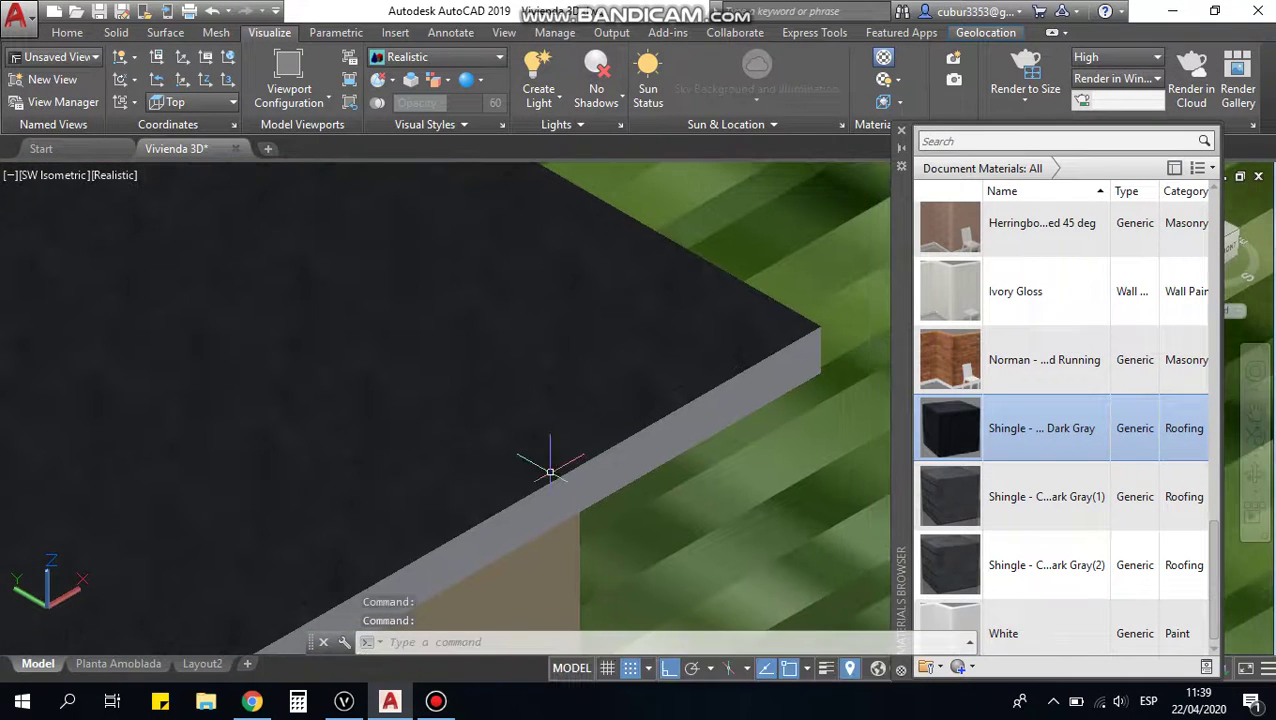
pyautogui.scroll(2, 584, 452)
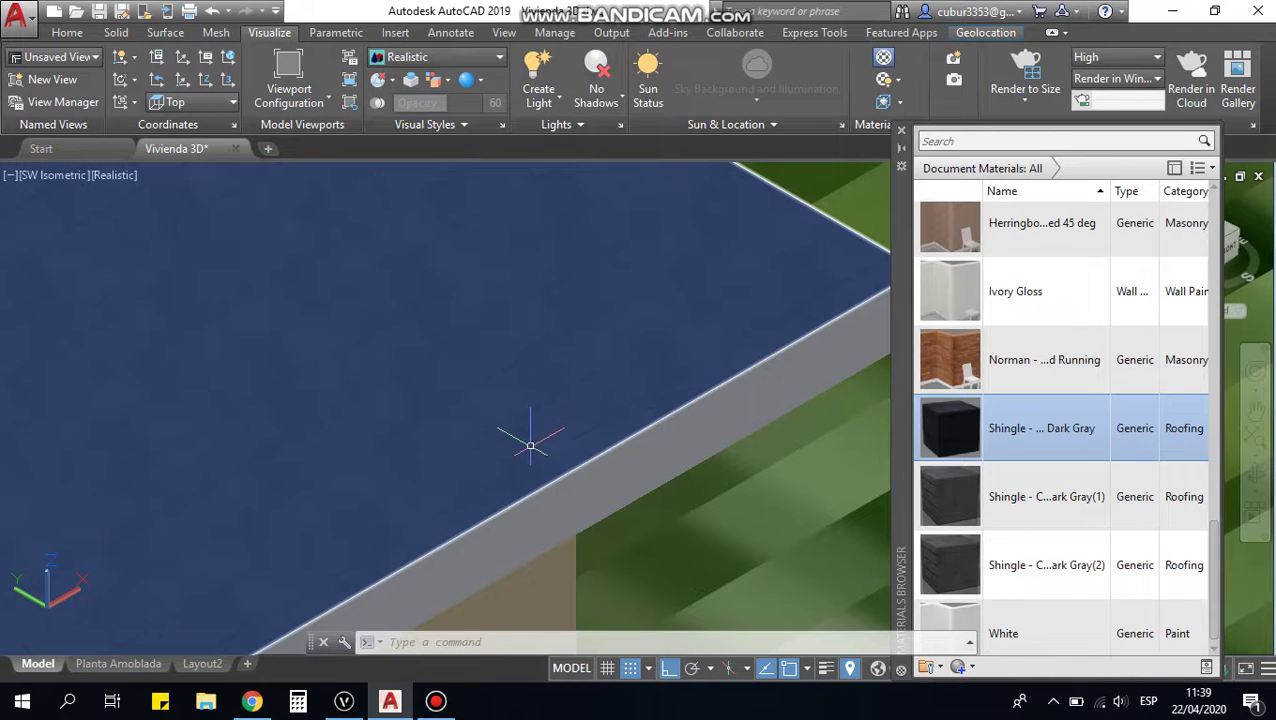
pyautogui.click(582, 450)
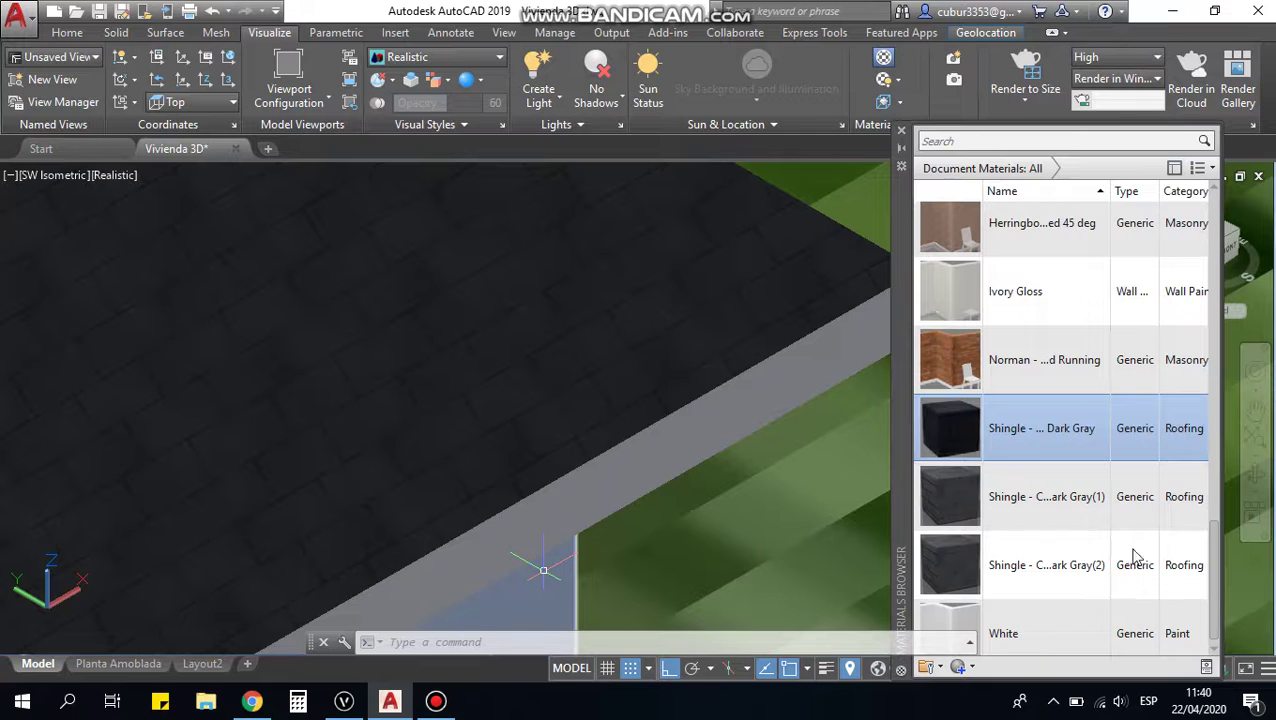
# Step: Drag Shingle - Composition Dark Gray(1) onto the roof and open its Roofing_Shingles_Composition_Gray.png texture settings
pyautogui.scroll(-1, 1138, 565)
pyautogui.scroll(1, 1074, 552)
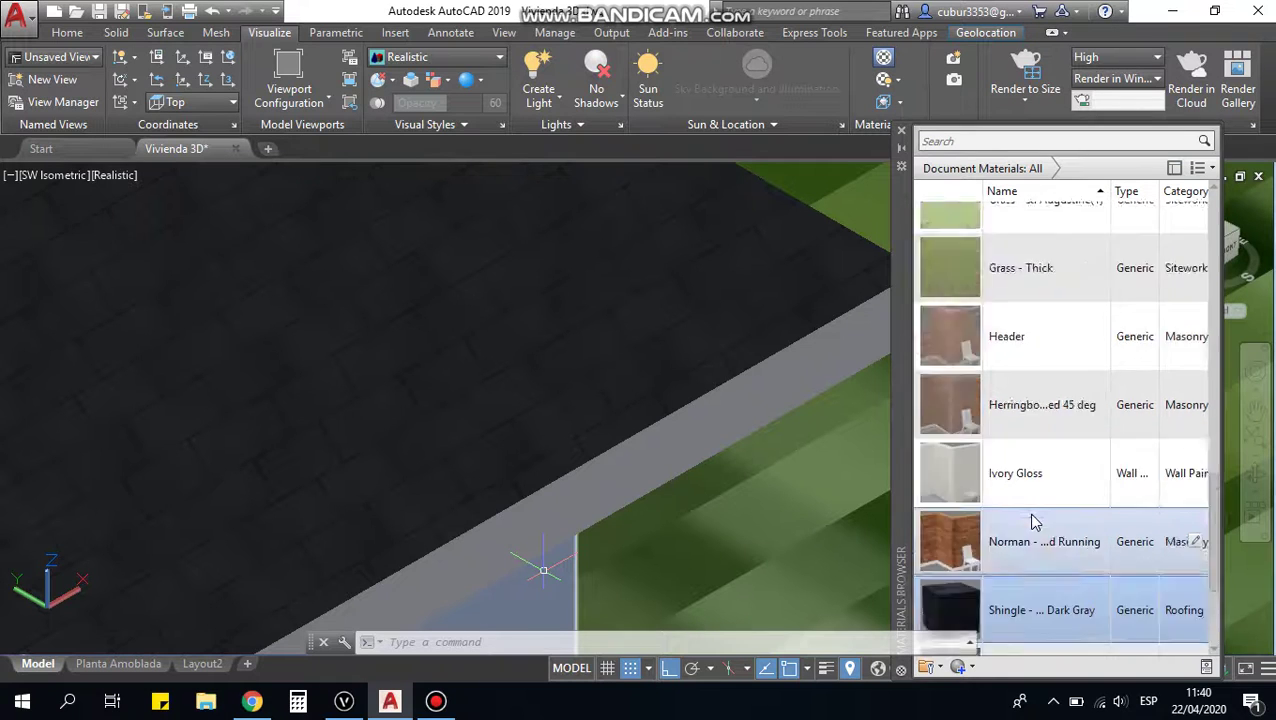
pyautogui.scroll(3, 1034, 521)
pyautogui.scroll(-3, 1034, 521)
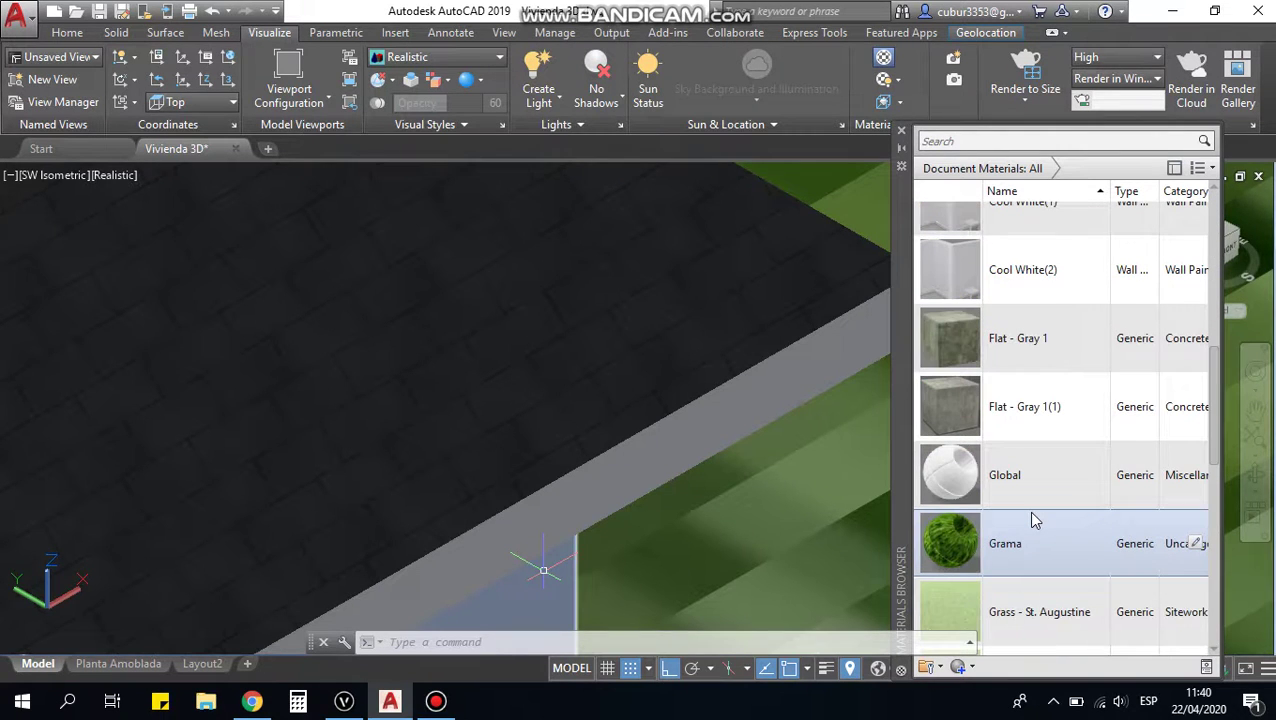
pyautogui.scroll(-2, 1034, 519)
pyautogui.scroll(-4, 1034, 519)
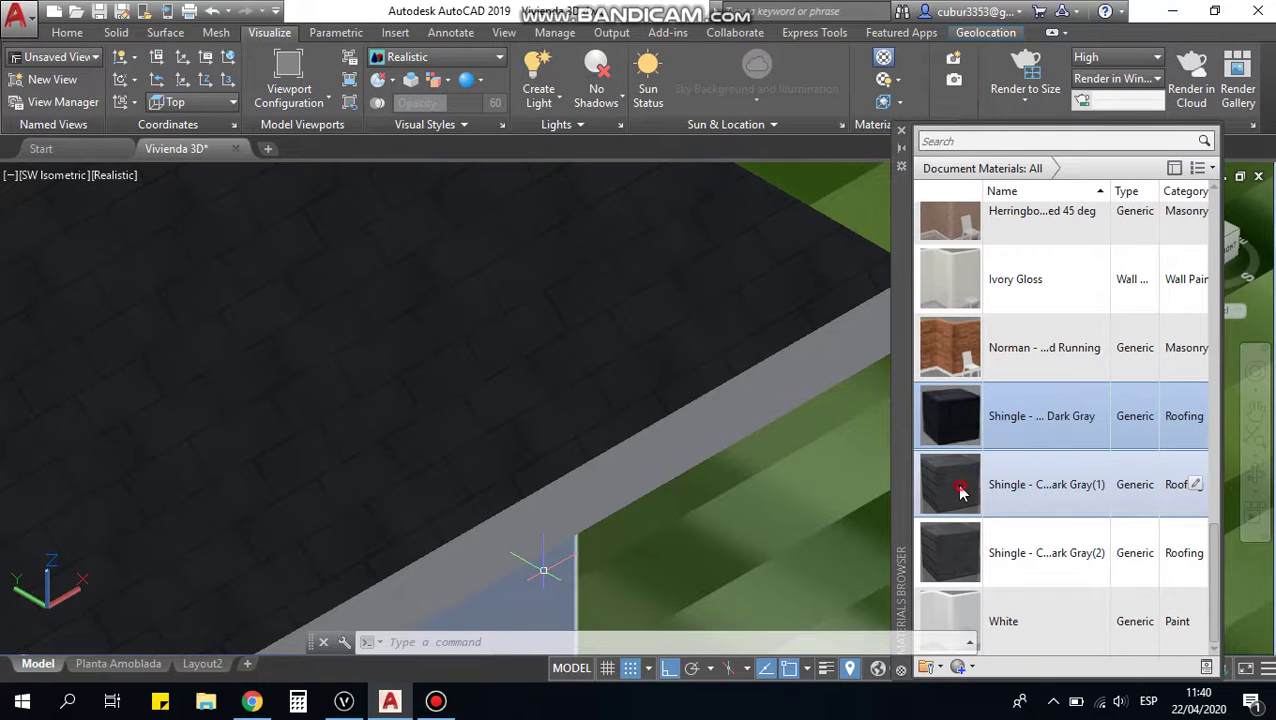
pyautogui.moveTo(960, 492); pyautogui.dragTo(452, 400)
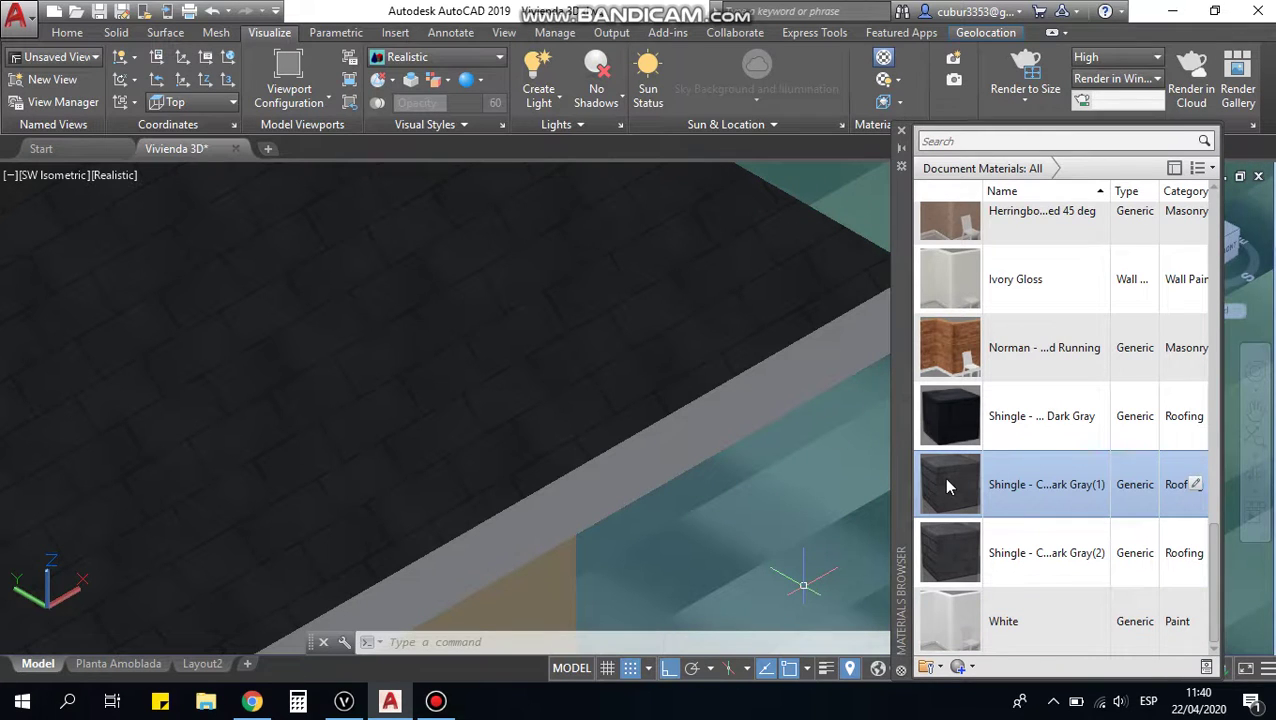
pyautogui.doubleClick(948, 486)
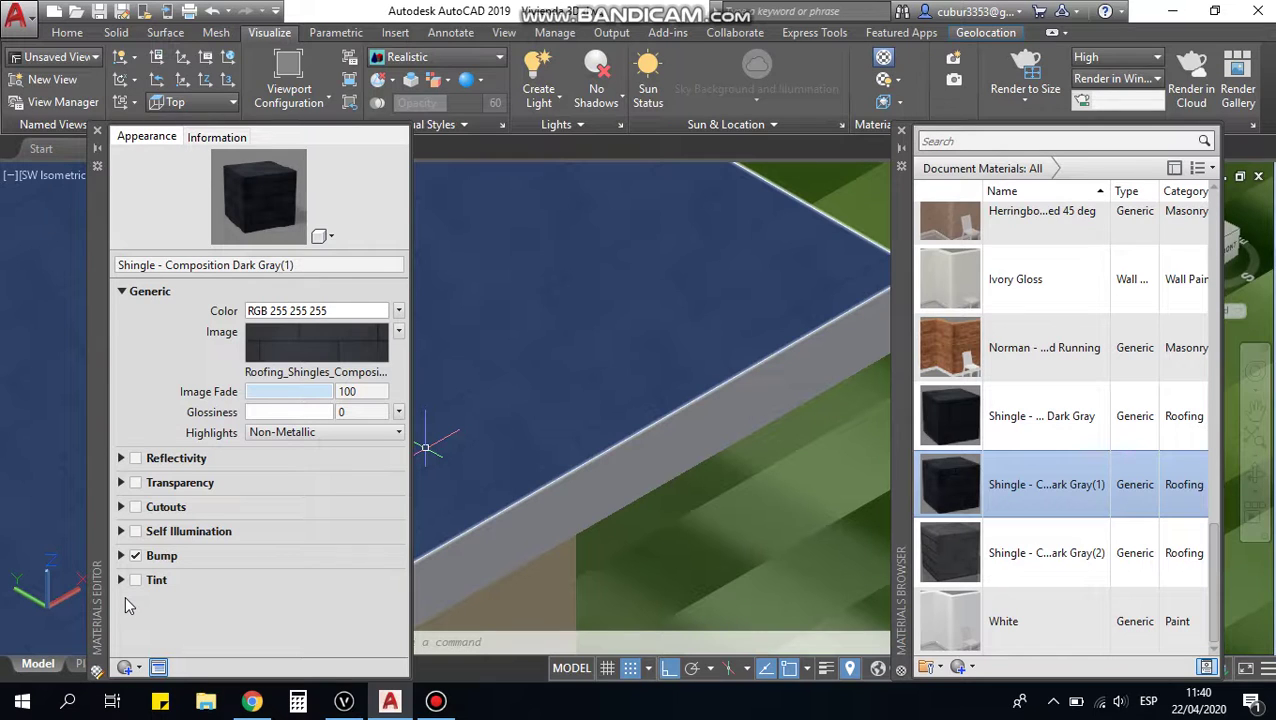
pyautogui.click(331, 342)
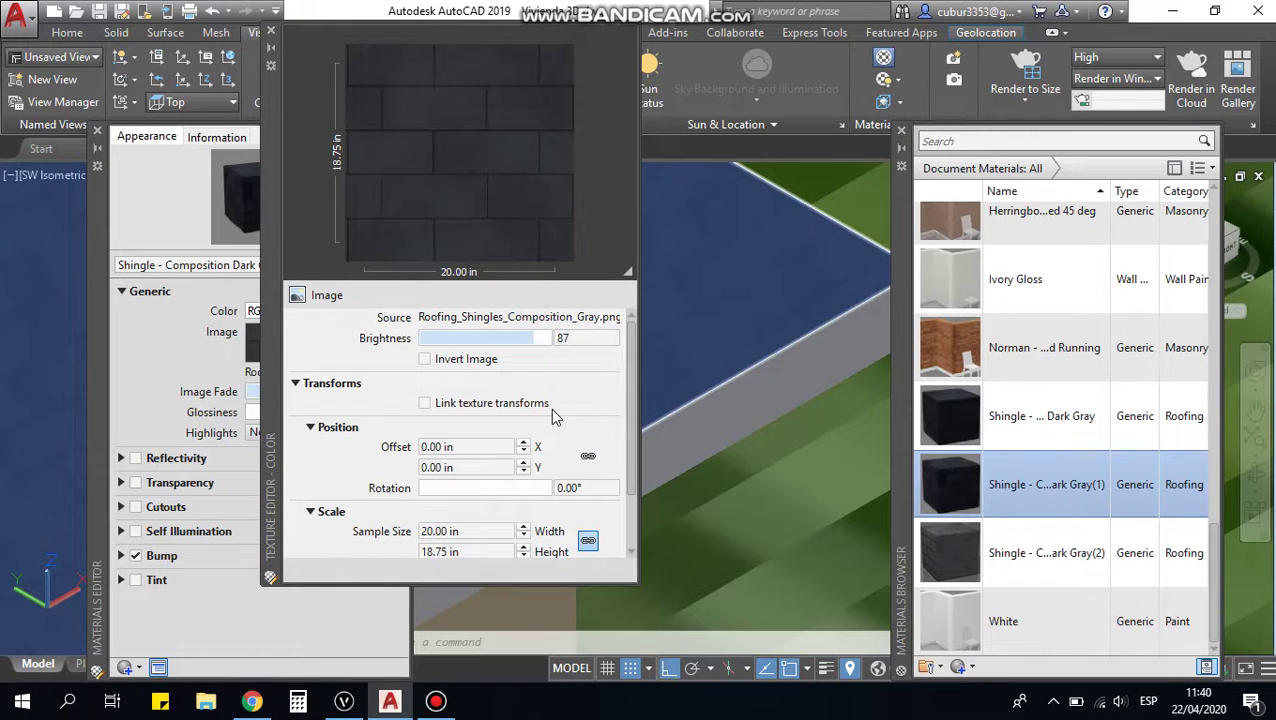
# Step: With the aspect lock on, set the shingle texture width to 30.00 in, making the height 28.13 in
pyautogui.scroll(-1, 555, 417)
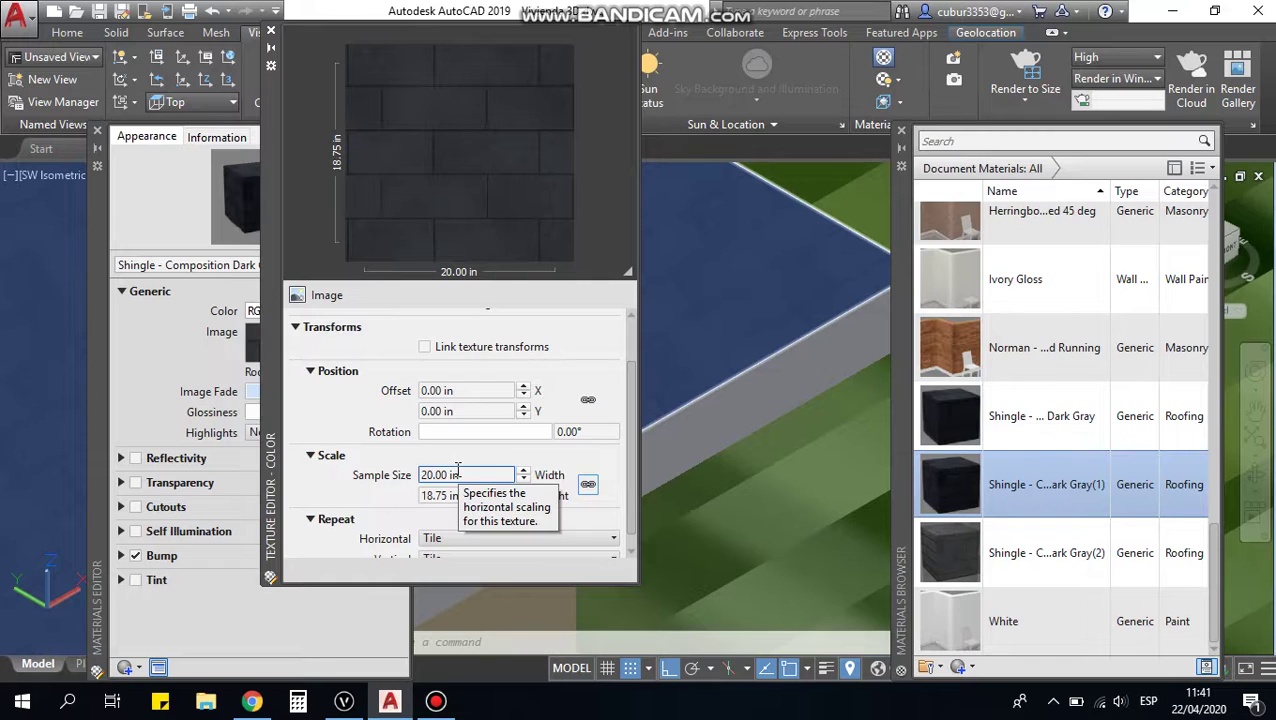
pyautogui.click(588, 485)
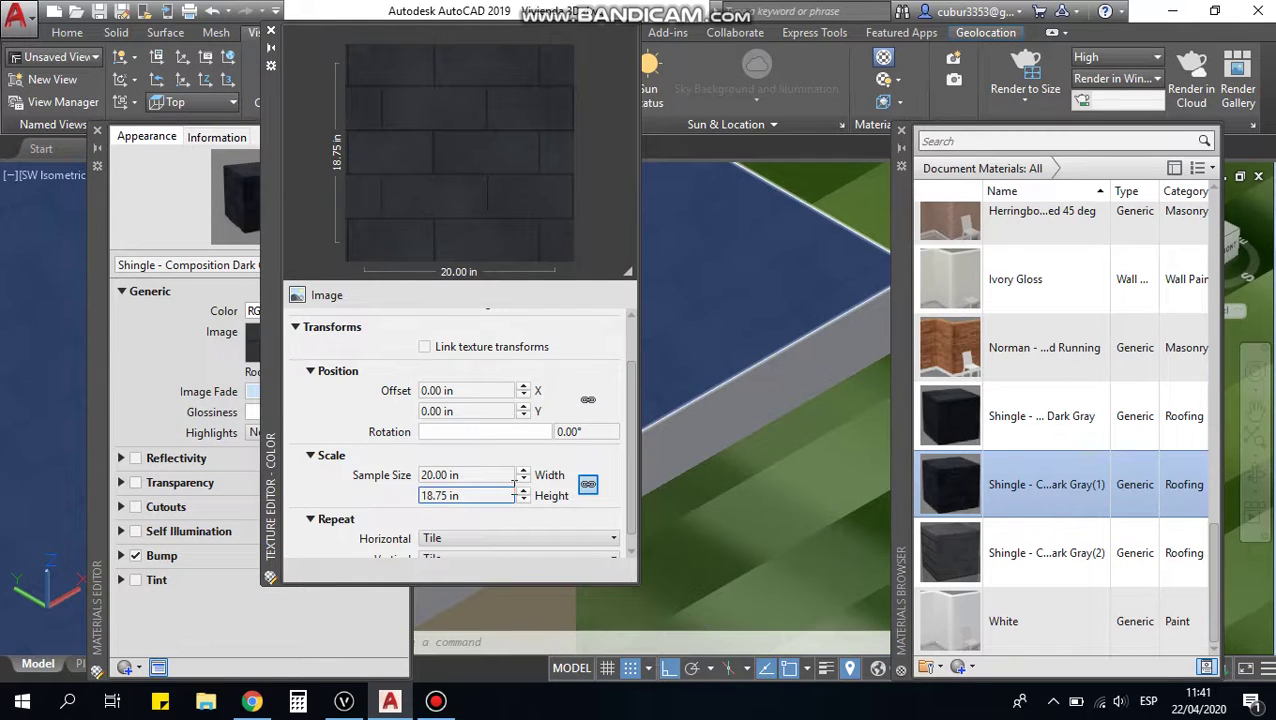
pyautogui.click(465, 496)
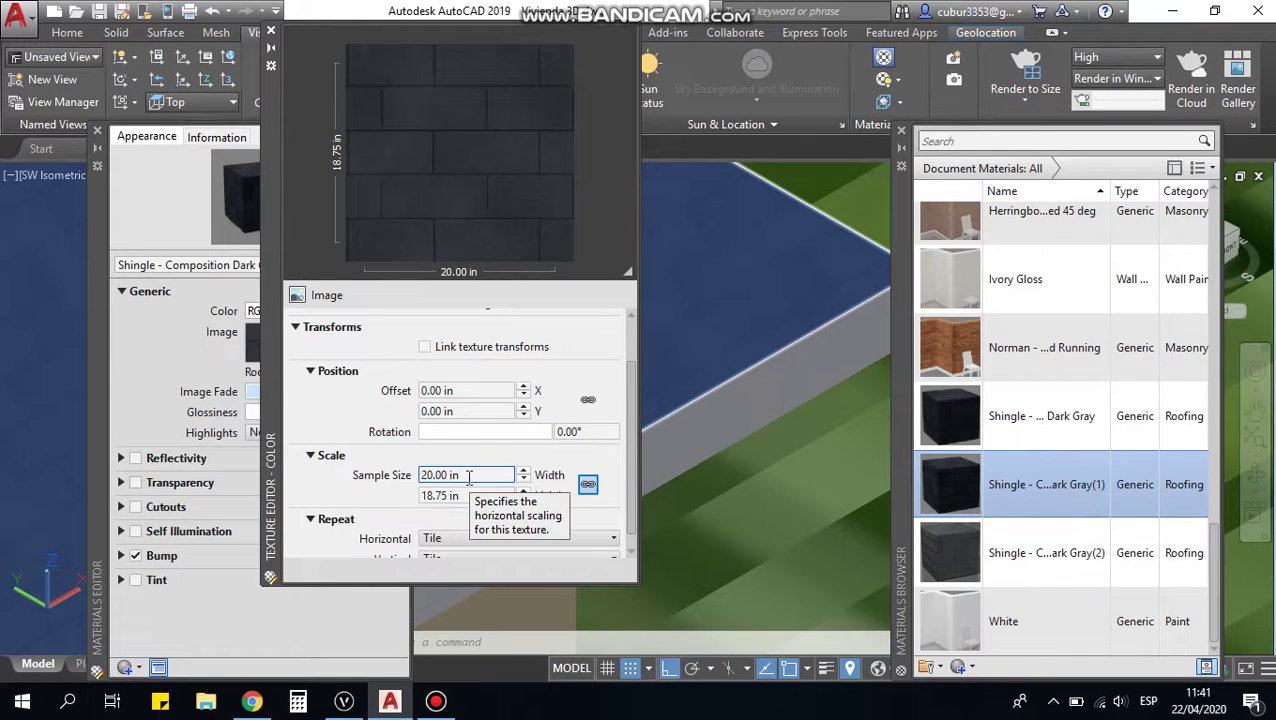
pyautogui.click(587, 485)
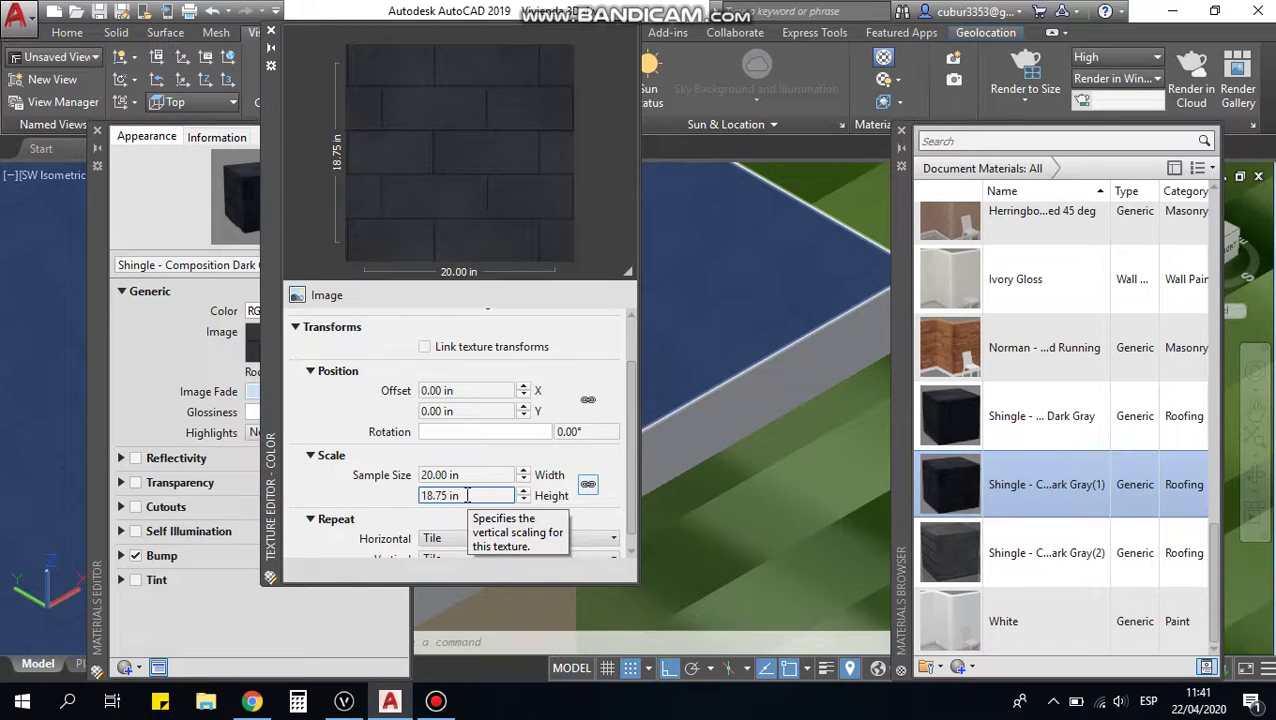
pyautogui.click(588, 486)
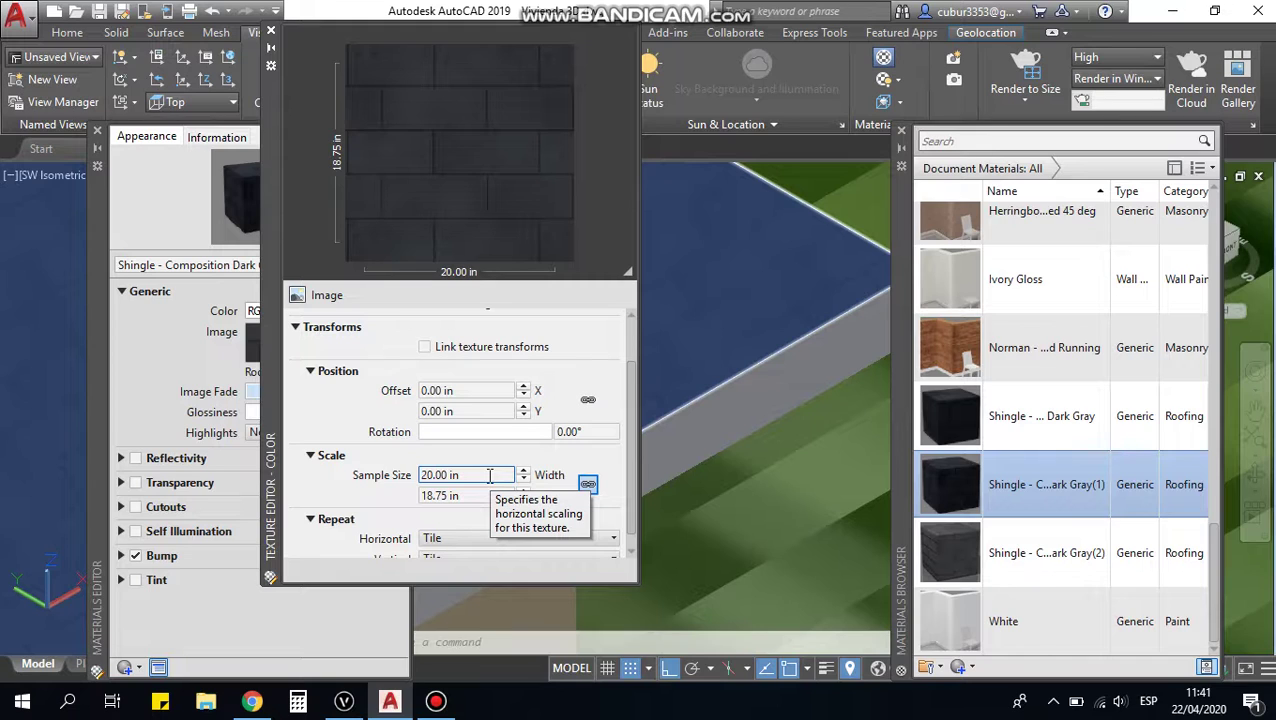
pyautogui.doubleClick(489, 476)
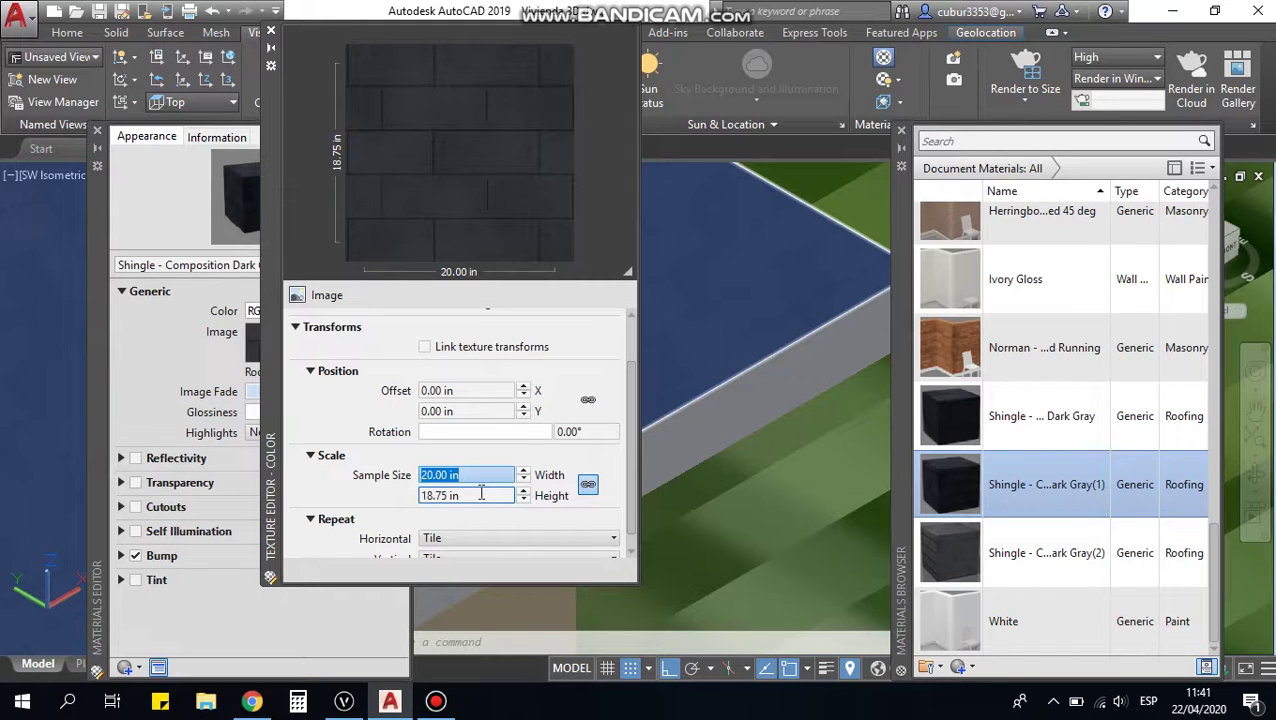
pyautogui.write('30')
pyautogui.press('Return')
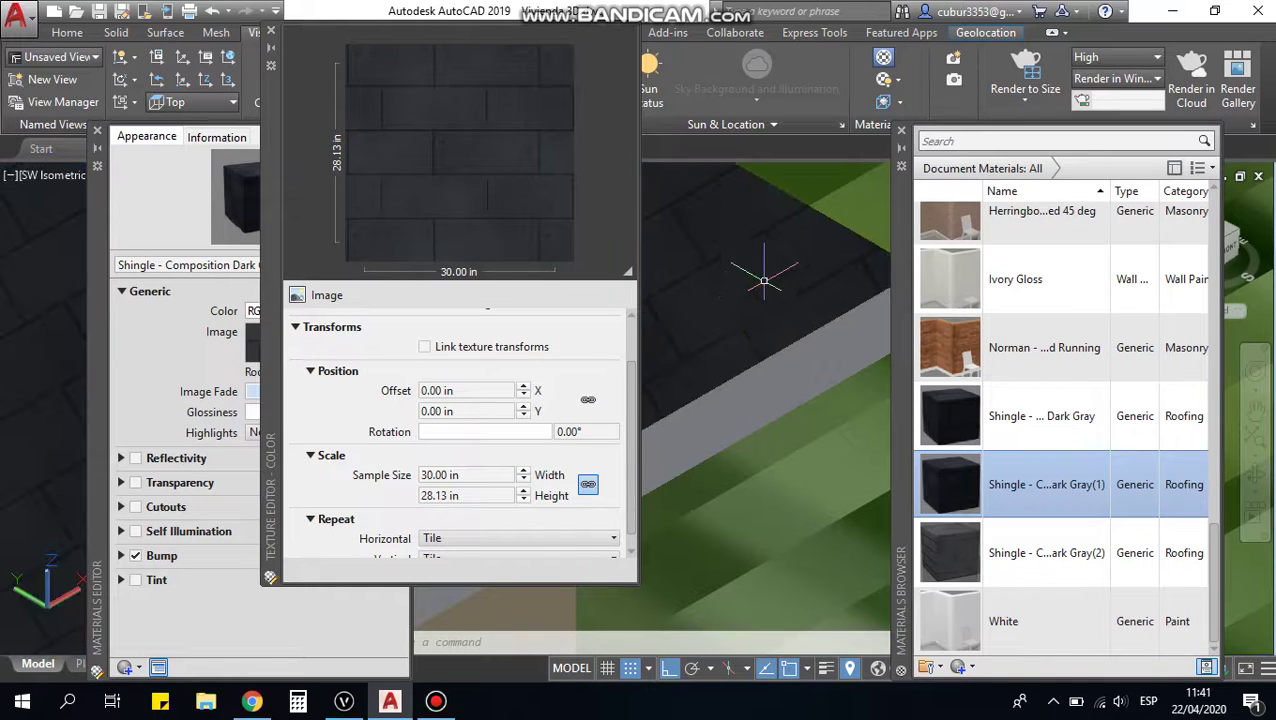
pyautogui.click(447, 492)
pyautogui.click(448, 481)
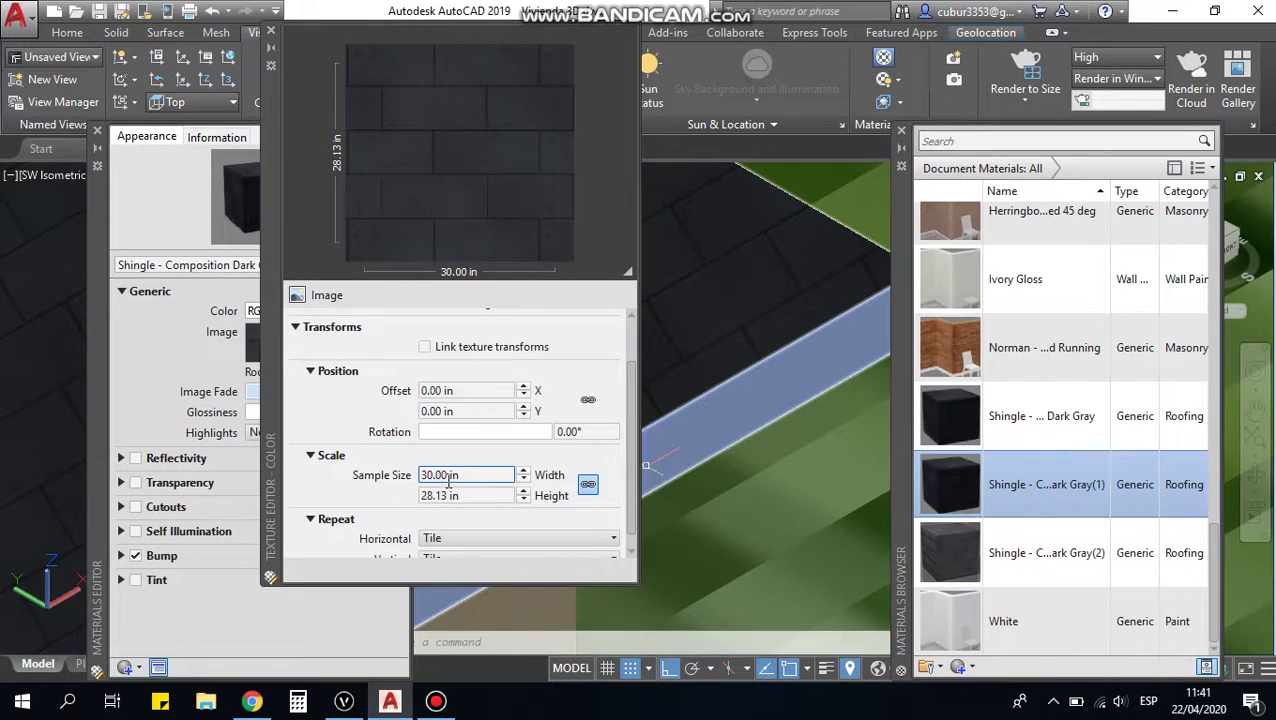
pyautogui.click(462, 492)
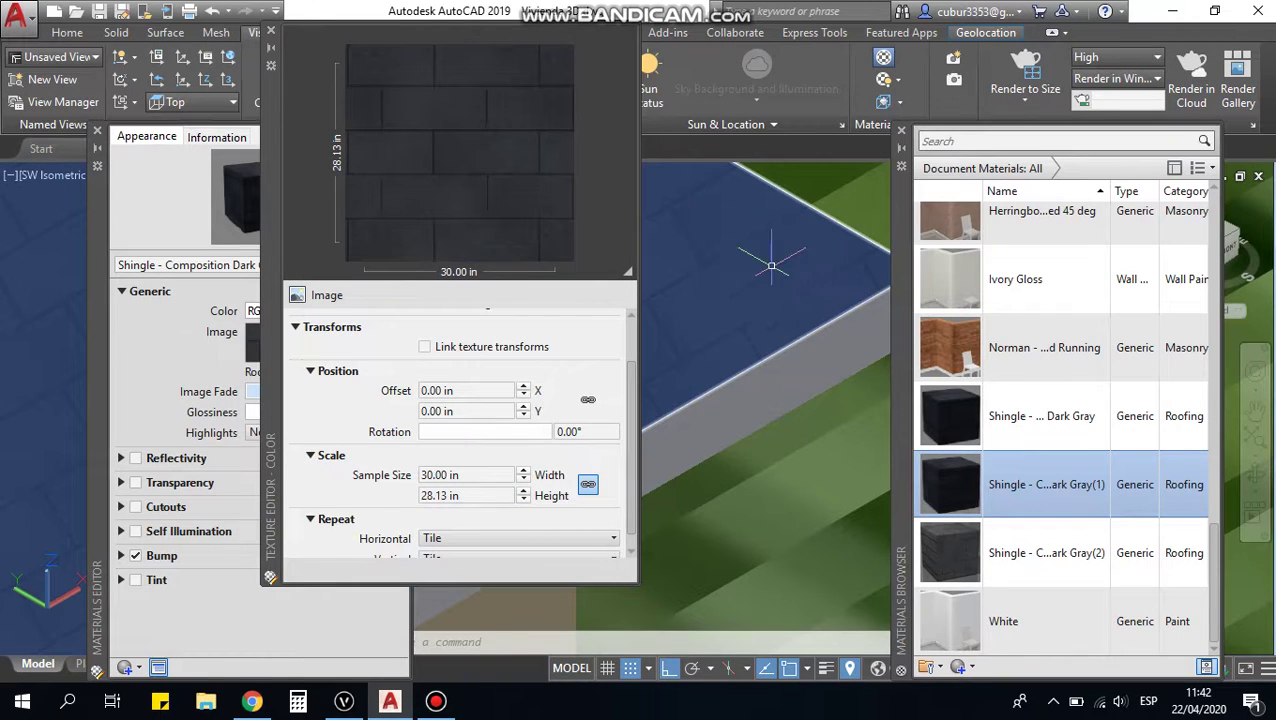
# Step: Close the Texture Editor, Materials Editor and Materials Browser, then save the drawing
pyautogui.click(273, 37)
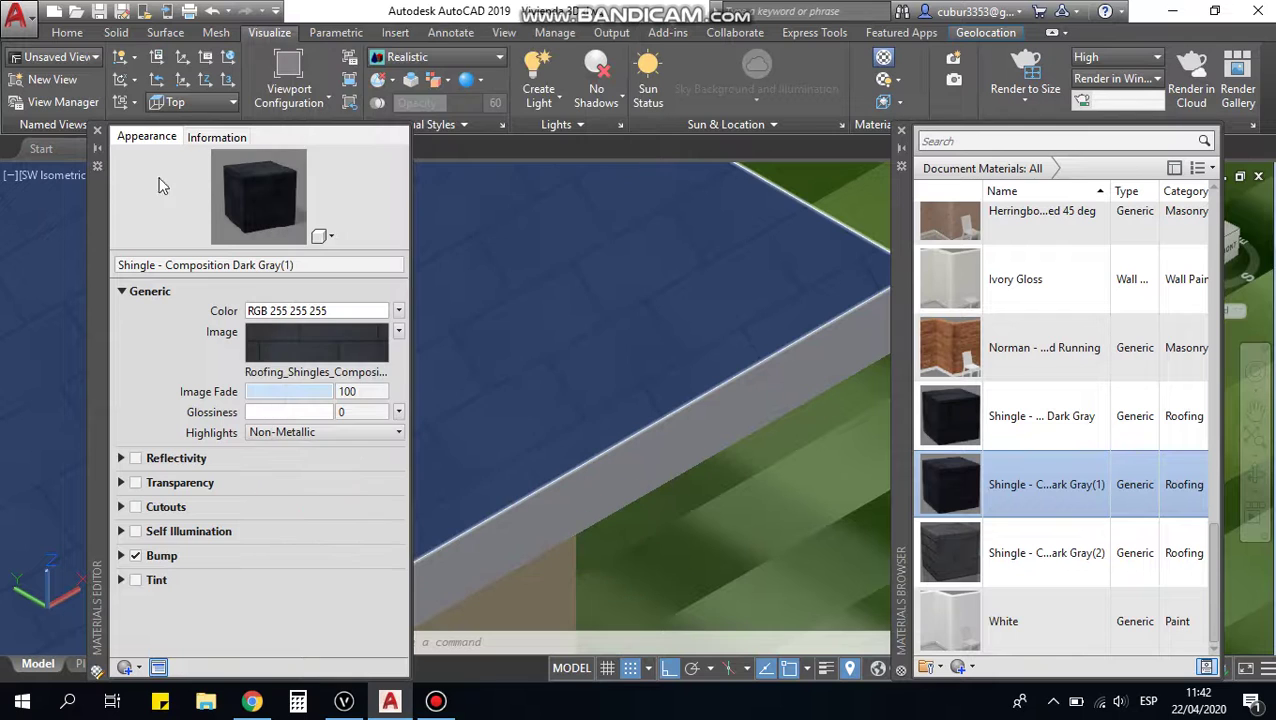
pyautogui.click(97, 131)
pyautogui.scroll(-3, 820, 403)
pyautogui.scroll(-2, 507, 307)
pyautogui.scroll(-2, 515, 420)
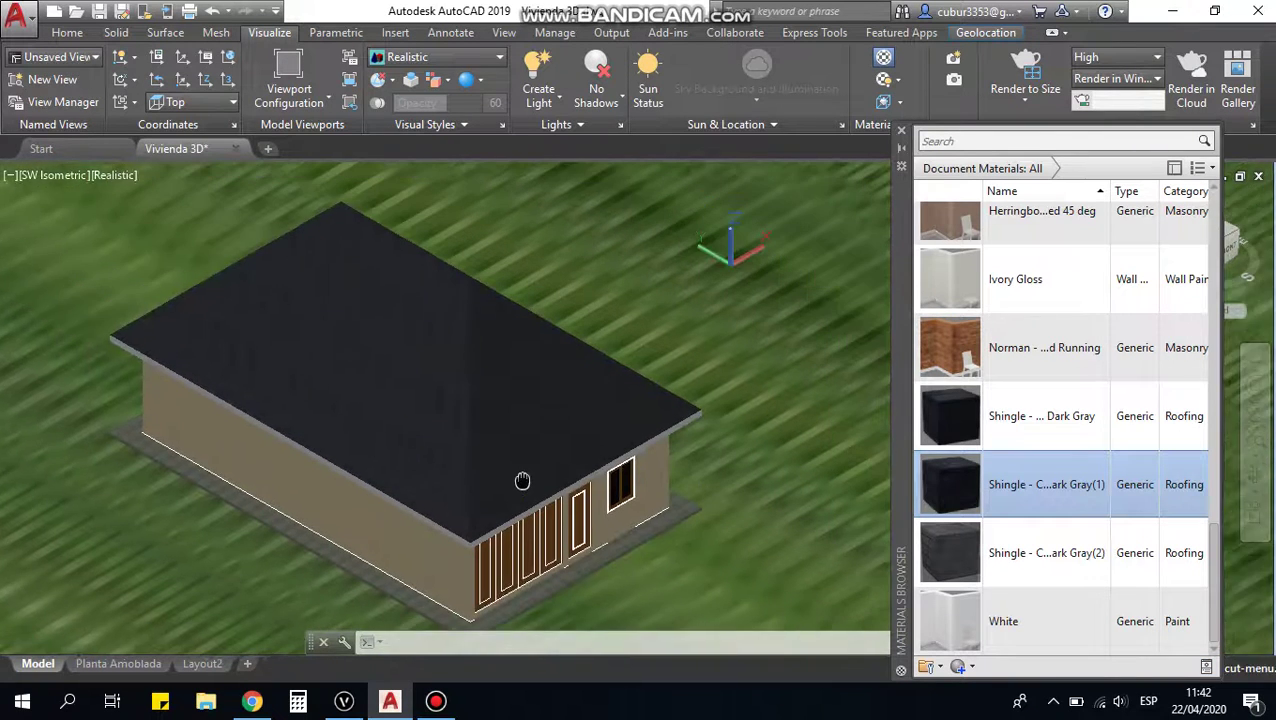
pyautogui.scroll(3, 487, 491)
pyautogui.scroll(2, 484, 468)
pyautogui.scroll(-3, 484, 468)
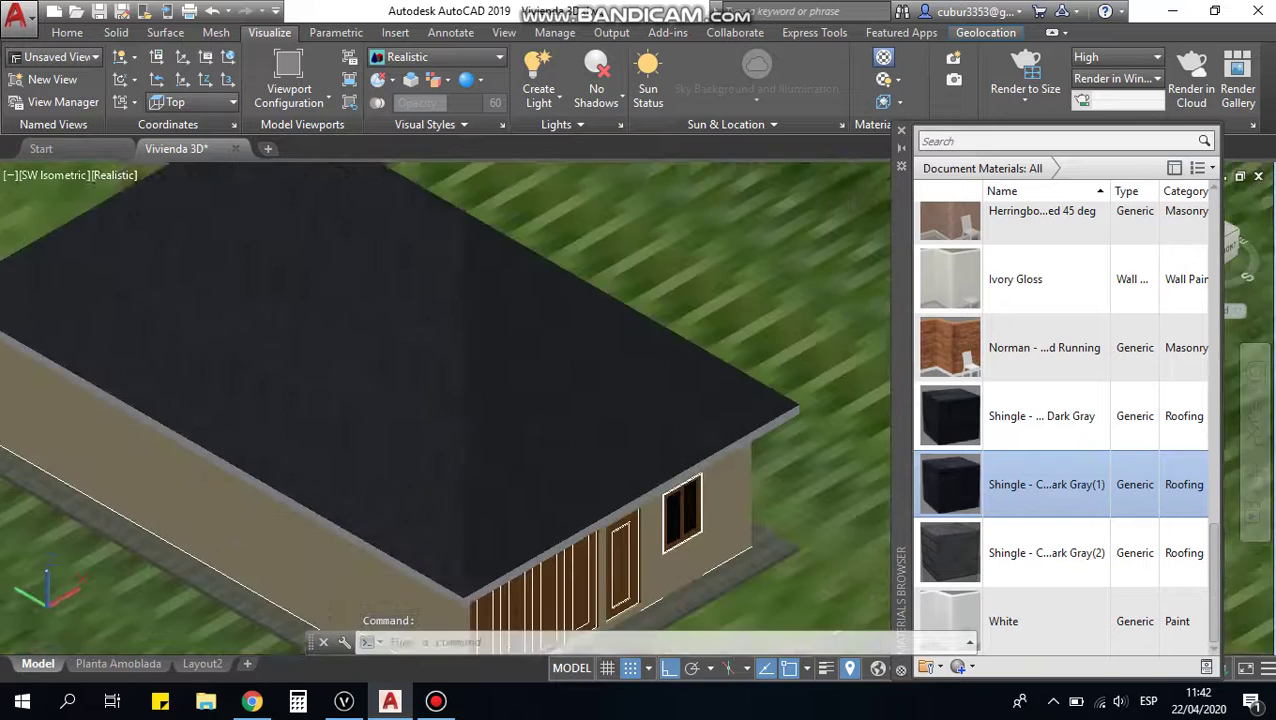
pyautogui.moveTo(484, 468); pyautogui.dragTo(471, 389, button='middle')
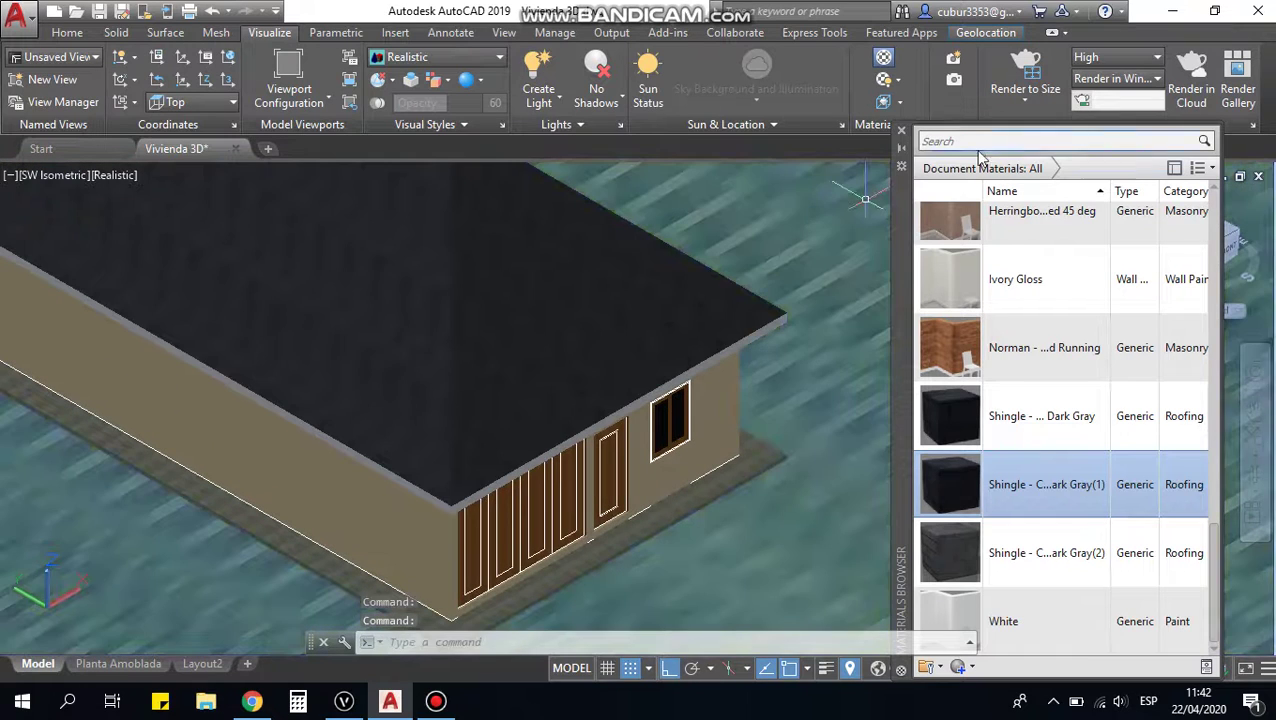
pyautogui.click(899, 133)
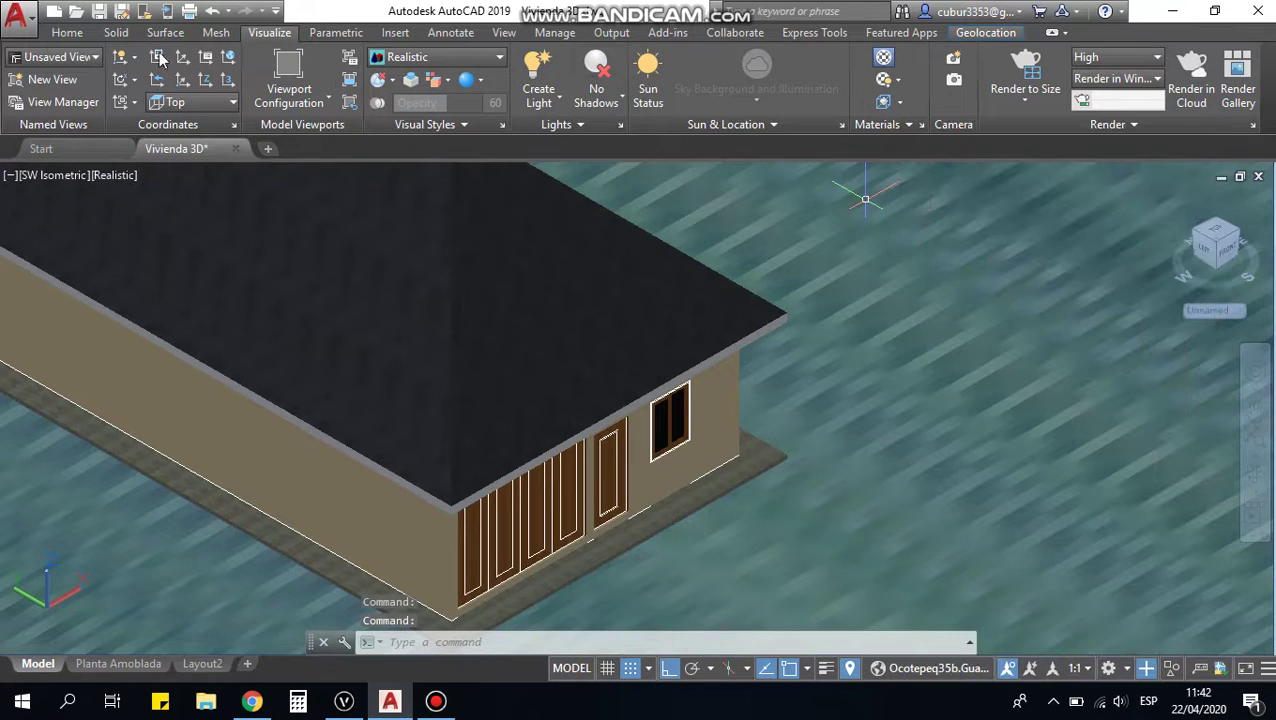
pyautogui.click(100, 12)
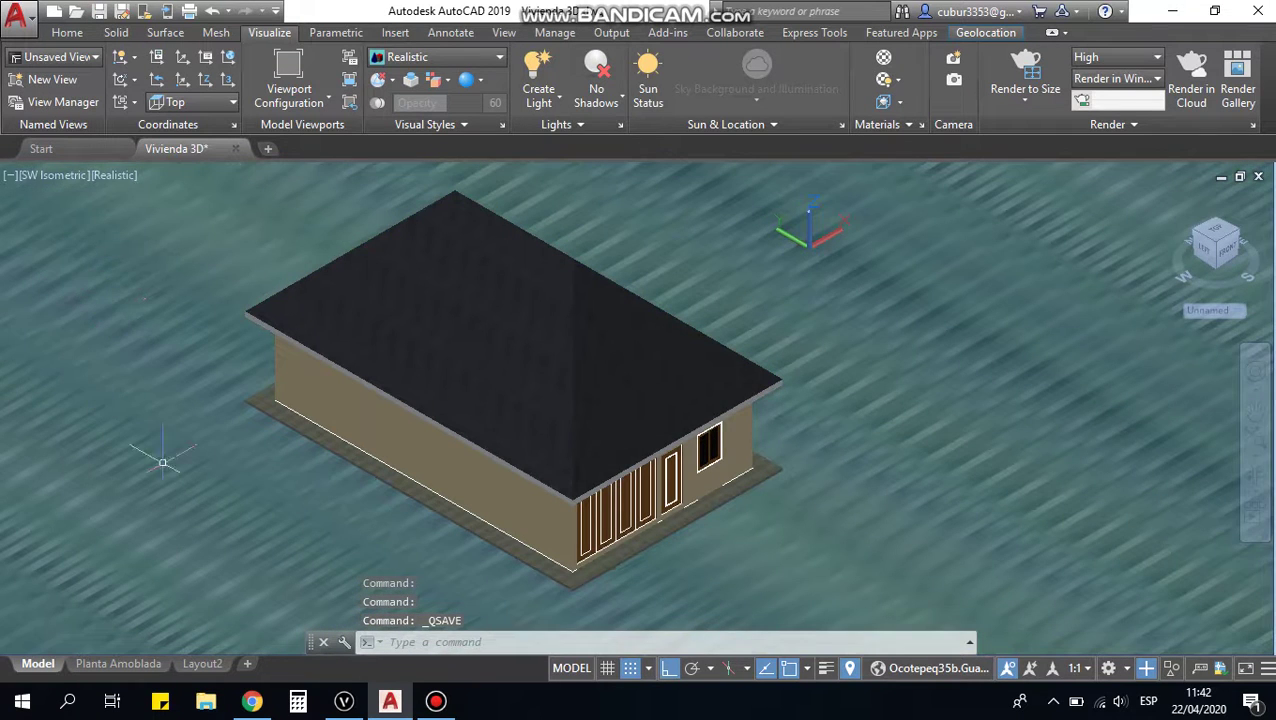
# Step: Orbit to a low left-side view facing the roof slope, saving once more
pyautogui.scroll(5, 610, 355)
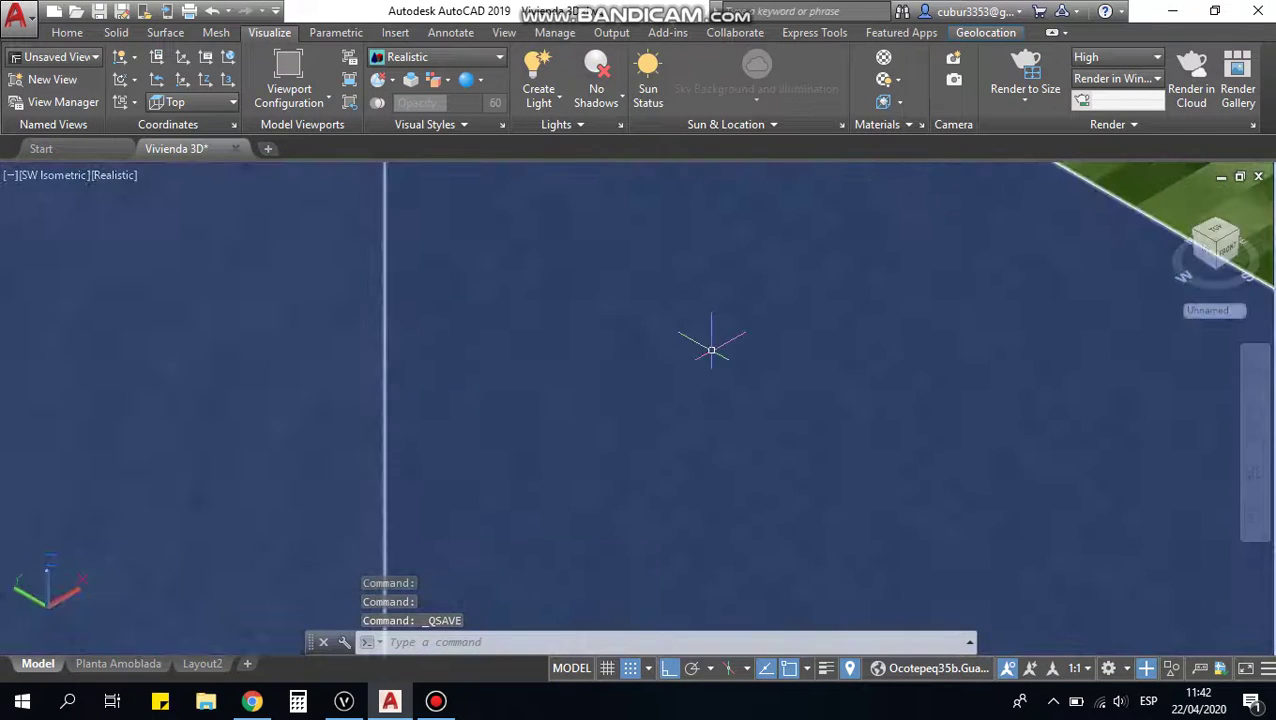
pyautogui.scroll(-5, 250, 483)
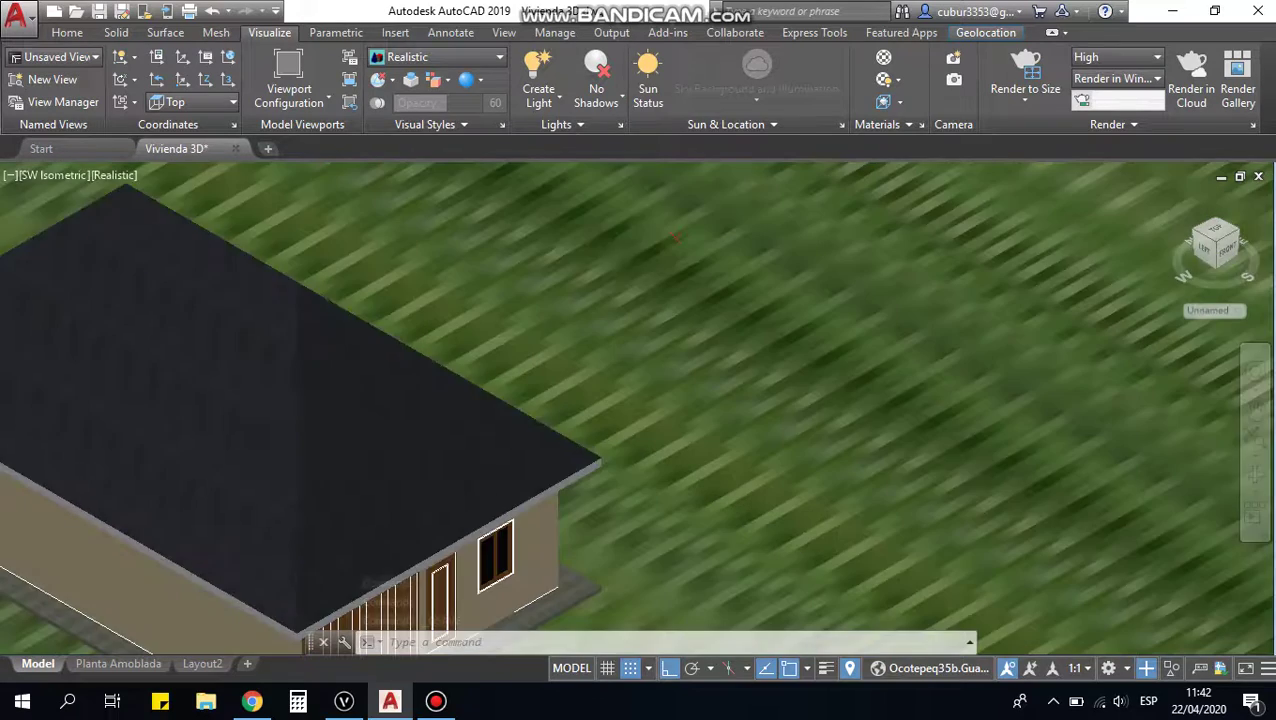
pyautogui.scroll(-5, 570, 433)
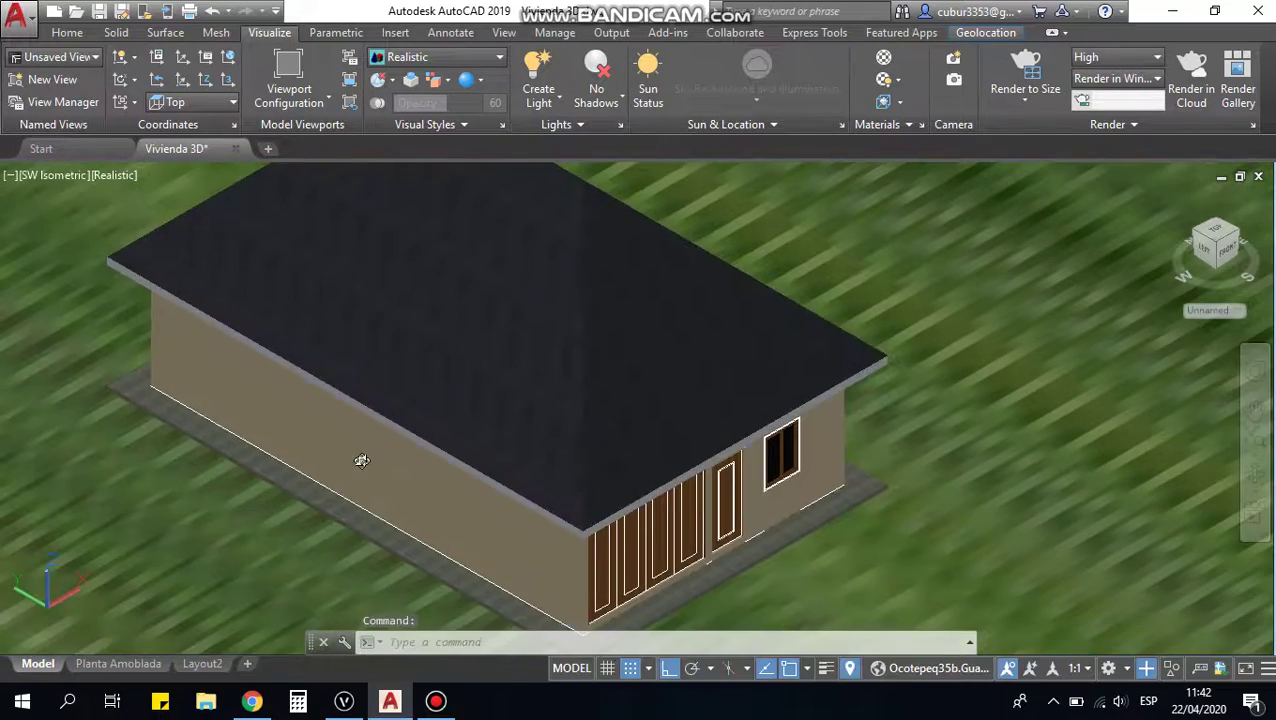
pyautogui.moveTo(364, 455)
pyautogui.keyDown('shift'); pyautogui.mouseDown(button='middle')
pyautogui.moveTo(404, 478)
pyautogui.moveTo(597, 495)
pyautogui.mouseUp(button='middle'); pyautogui.keyUp('shift')
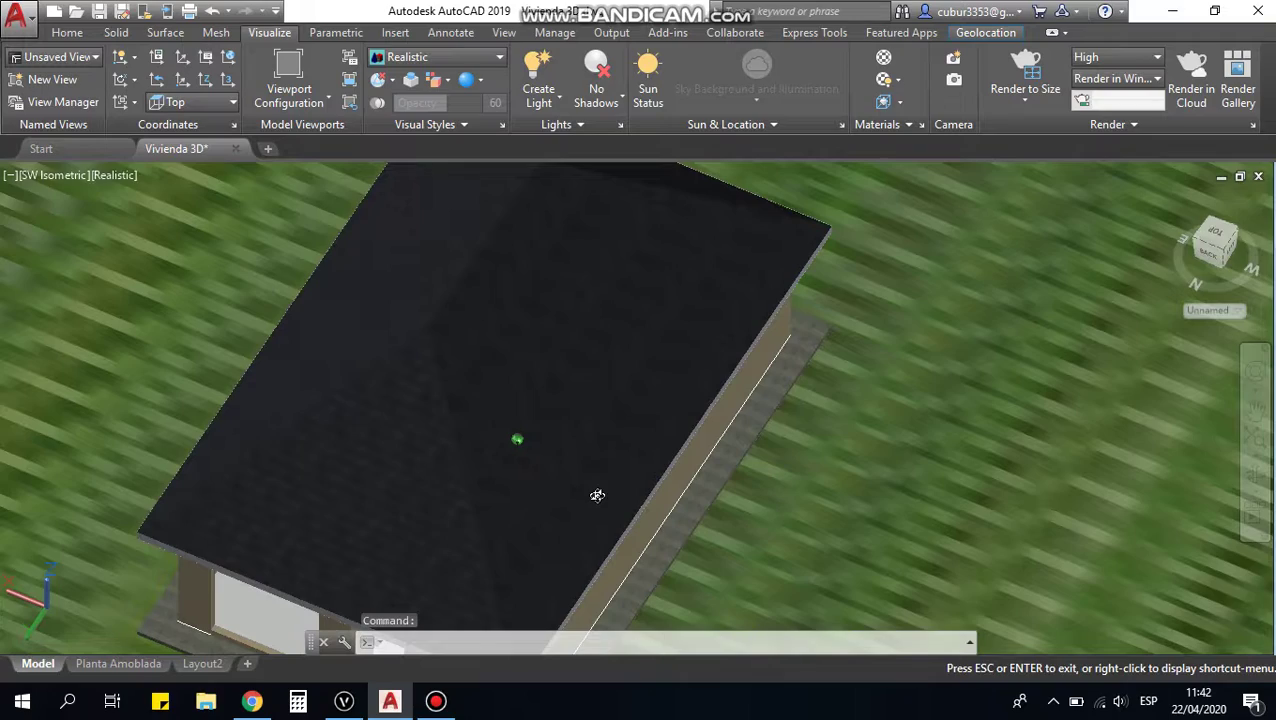
pyautogui.hotkey('ctrl', 's')
pyautogui.moveTo(348, 486)
pyautogui.keyDown('shift'); pyautogui.mouseDown(button='middle')
pyautogui.moveTo(453, 510)
pyautogui.moveTo(562, 513)
pyautogui.moveTo(561, 475)
pyautogui.moveTo(612, 484)
pyautogui.moveTo(595, 515)
pyautogui.moveTo(609, 499)
pyautogui.mouseUp(button='middle'); pyautogui.keyUp('shift')
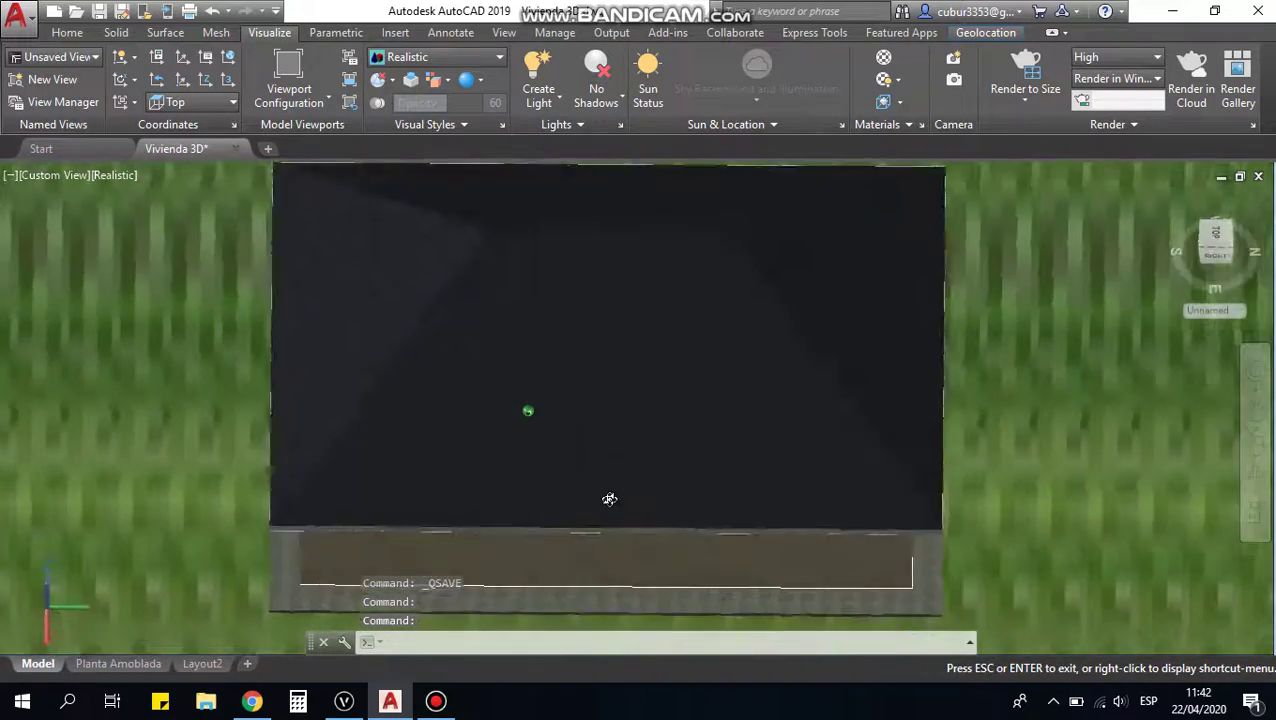
pyautogui.moveTo(635, 390)
pyautogui.mouseDown(button='middle')
pyautogui.moveTo(599, 431)
pyautogui.moveTo(583, 479)
pyautogui.mouseUp(button='middle')
pyautogui.scroll(2, 631, 556)
pyautogui.scroll(-5, 631, 557)
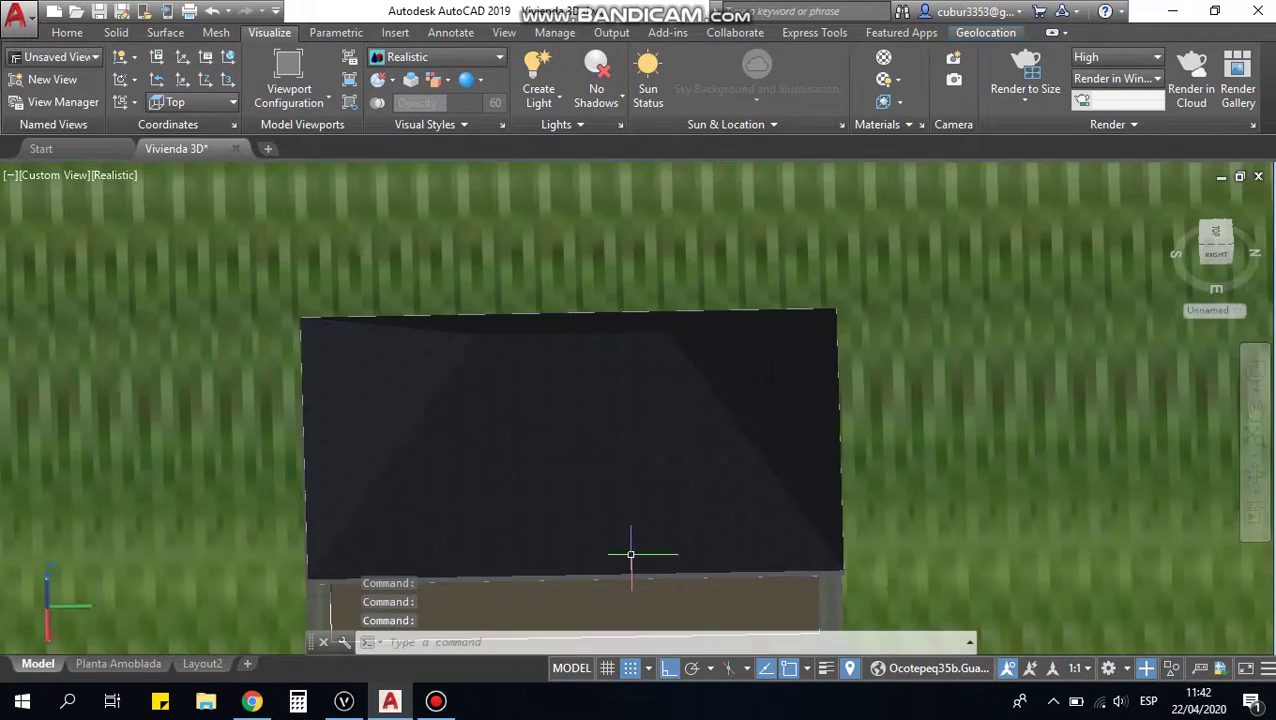
pyautogui.moveTo(627, 555)
pyautogui.keyDown('shift'); pyautogui.mouseDown(button='middle')
pyautogui.moveTo(588, 474)
pyautogui.moveTo(232, 533)
pyautogui.mouseUp(button='middle'); pyautogui.keyUp('shift')
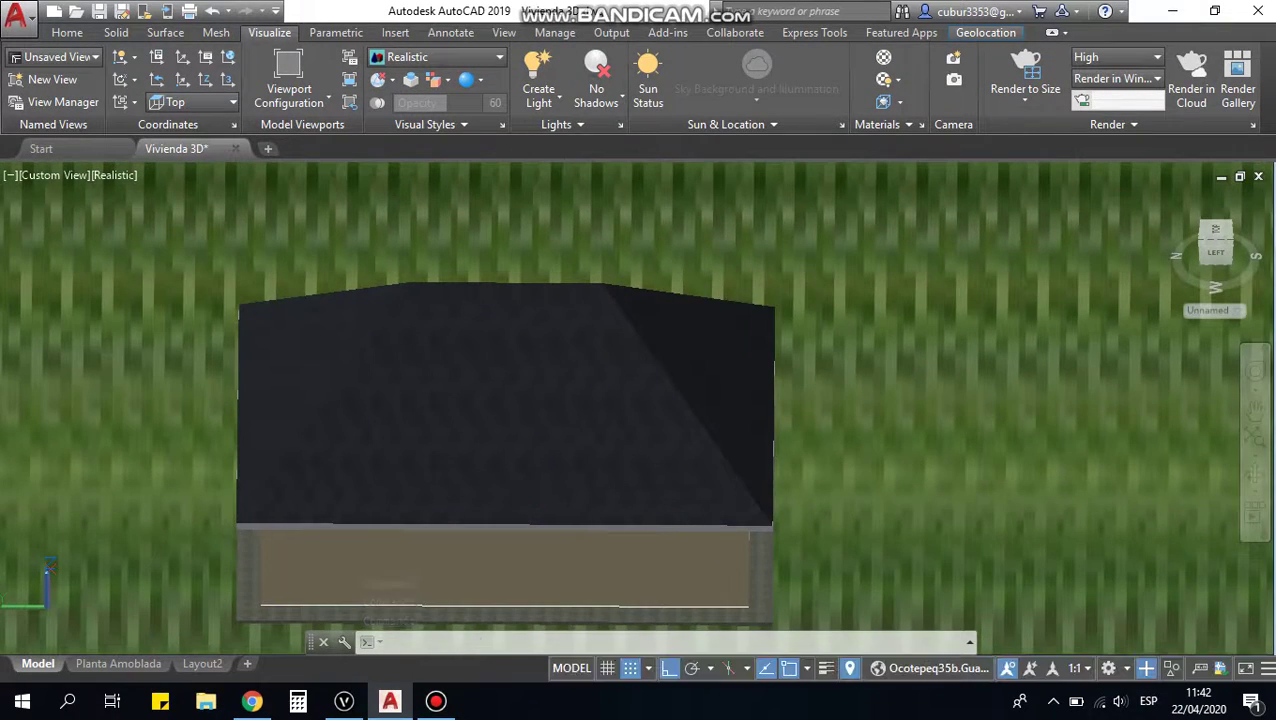
pyautogui.scroll(4, 470, 435)
pyautogui.scroll(-3, 470, 435)
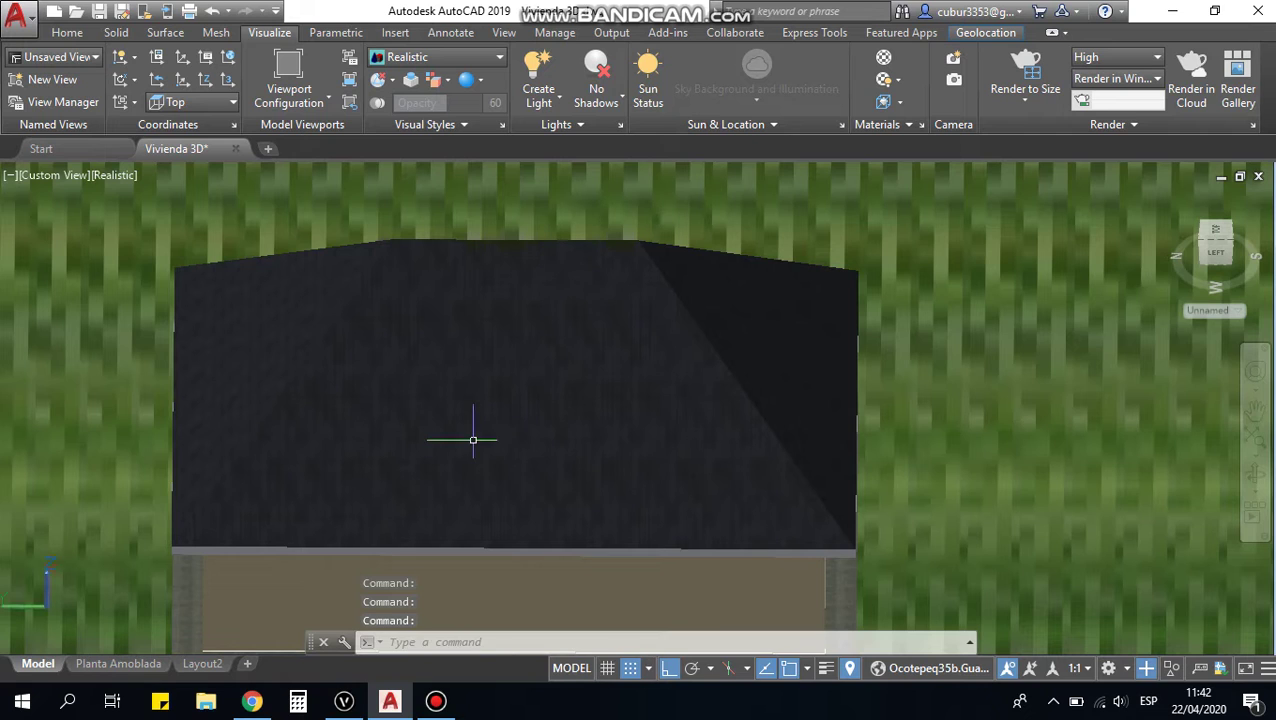
pyautogui.keyDown('shift'); pyautogui.moveTo(473, 440); pyautogui.dragTo(460, 448, button='middle'); pyautogui.keyUp('shift')
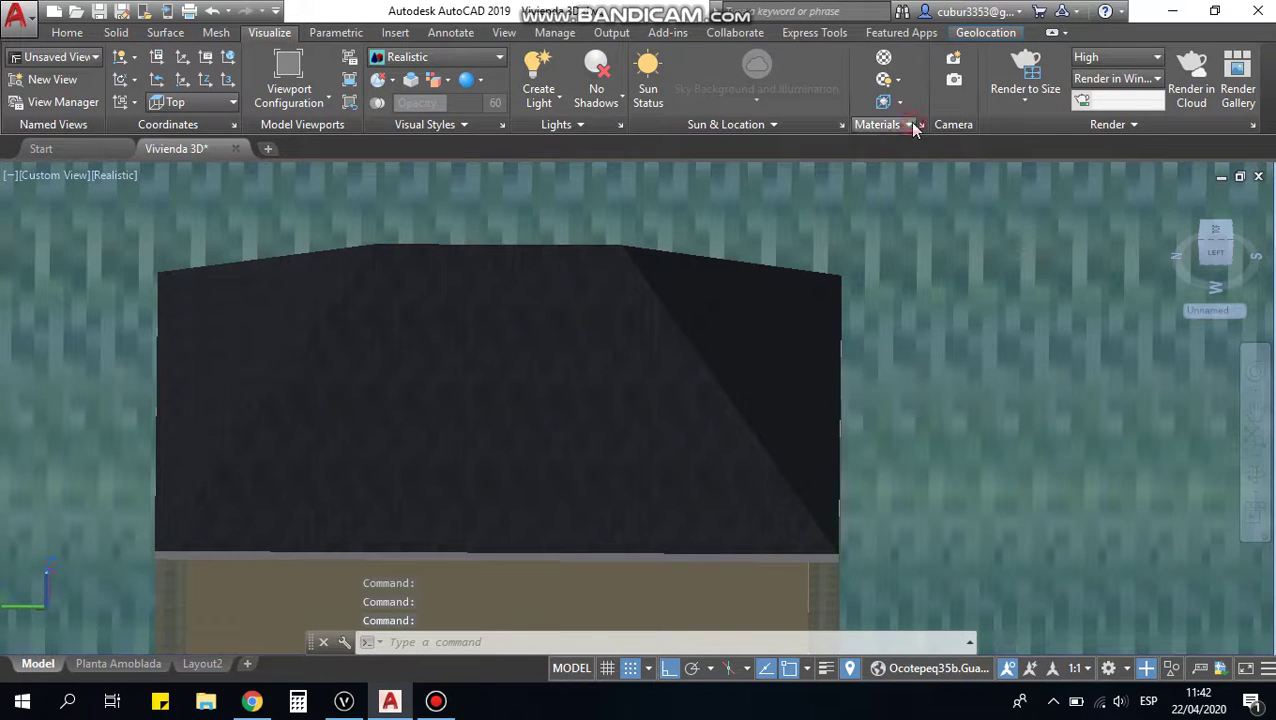
# Step: Apply Planar material mapping to the front roof face
pyautogui.click(911, 125)
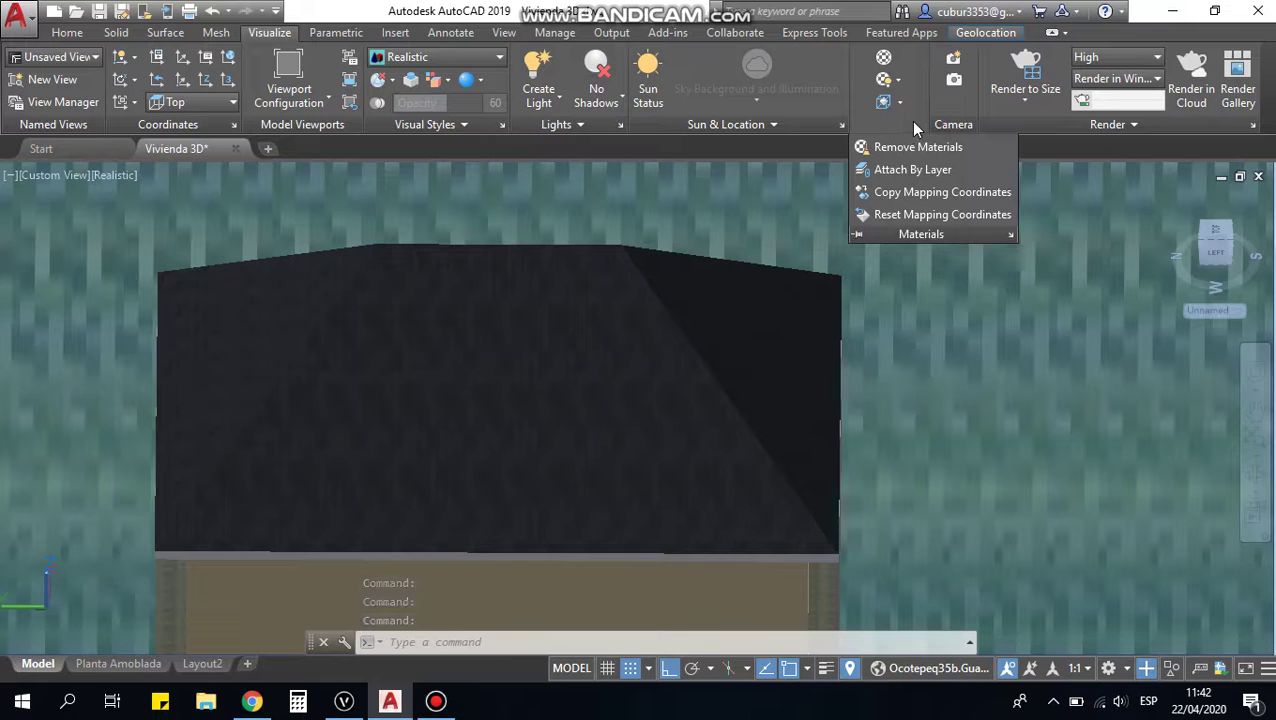
pyautogui.click(900, 104)
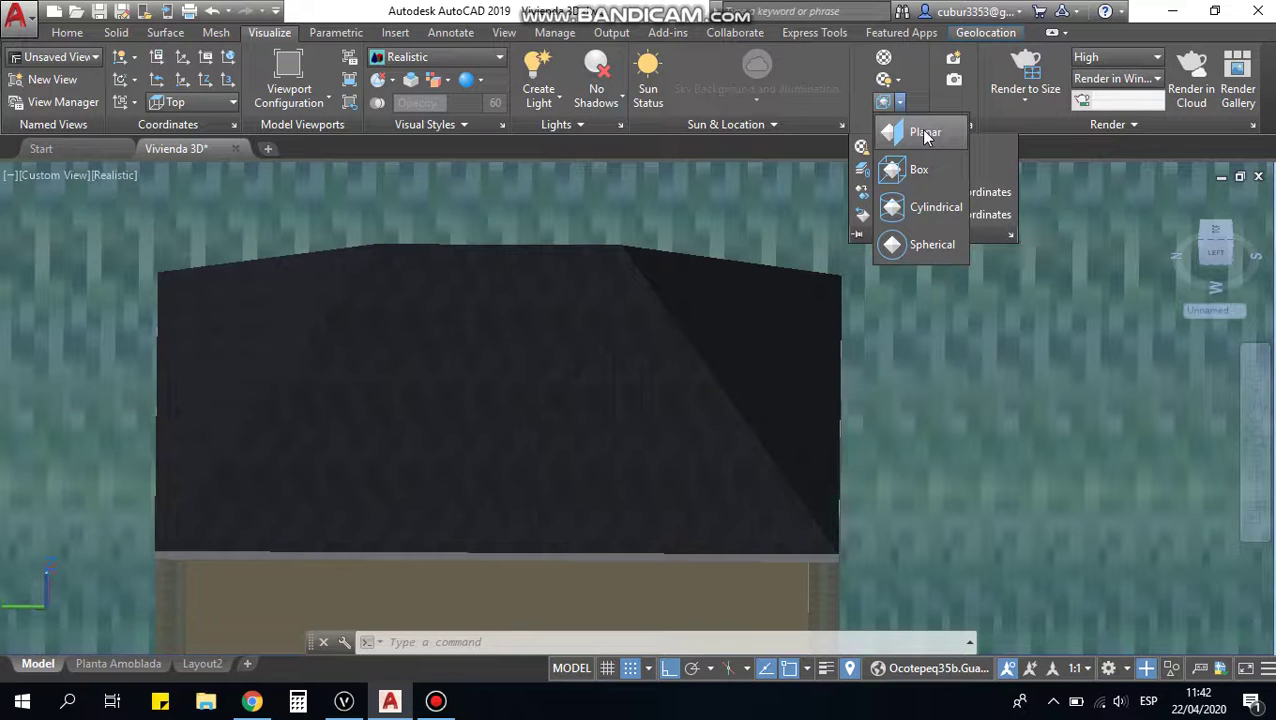
pyautogui.click(925, 134)
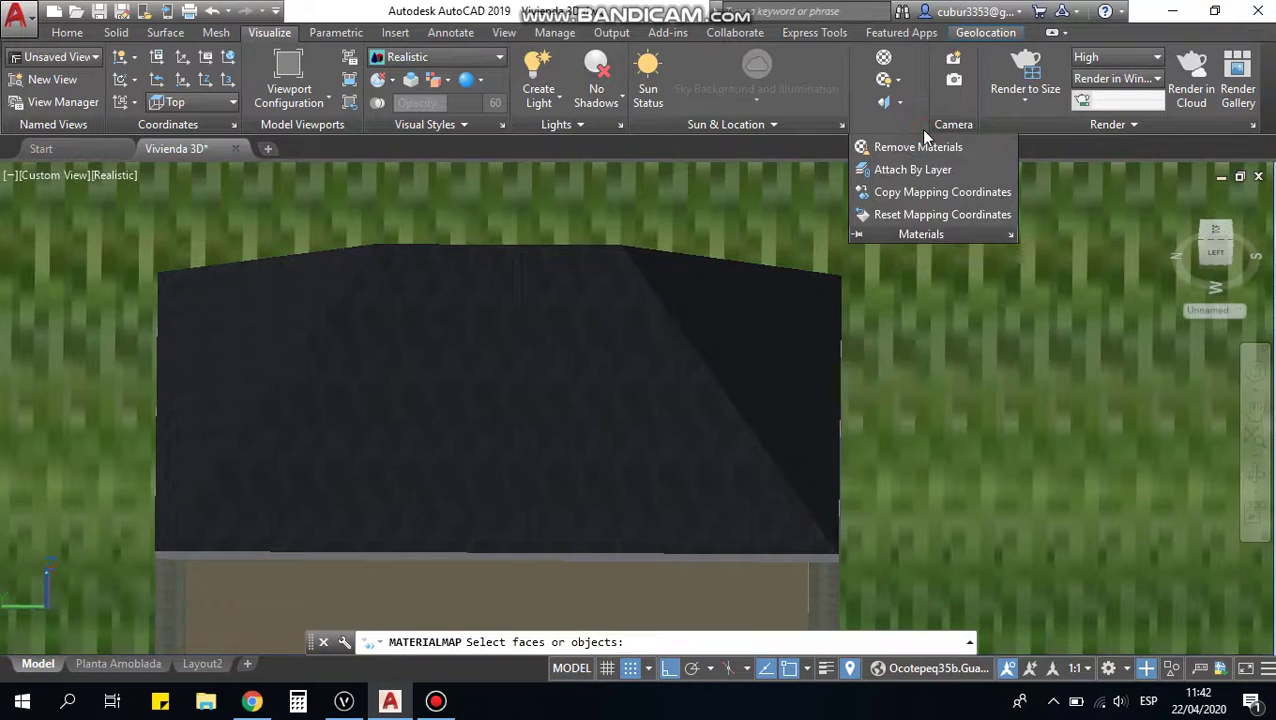
pyautogui.click(517, 462)
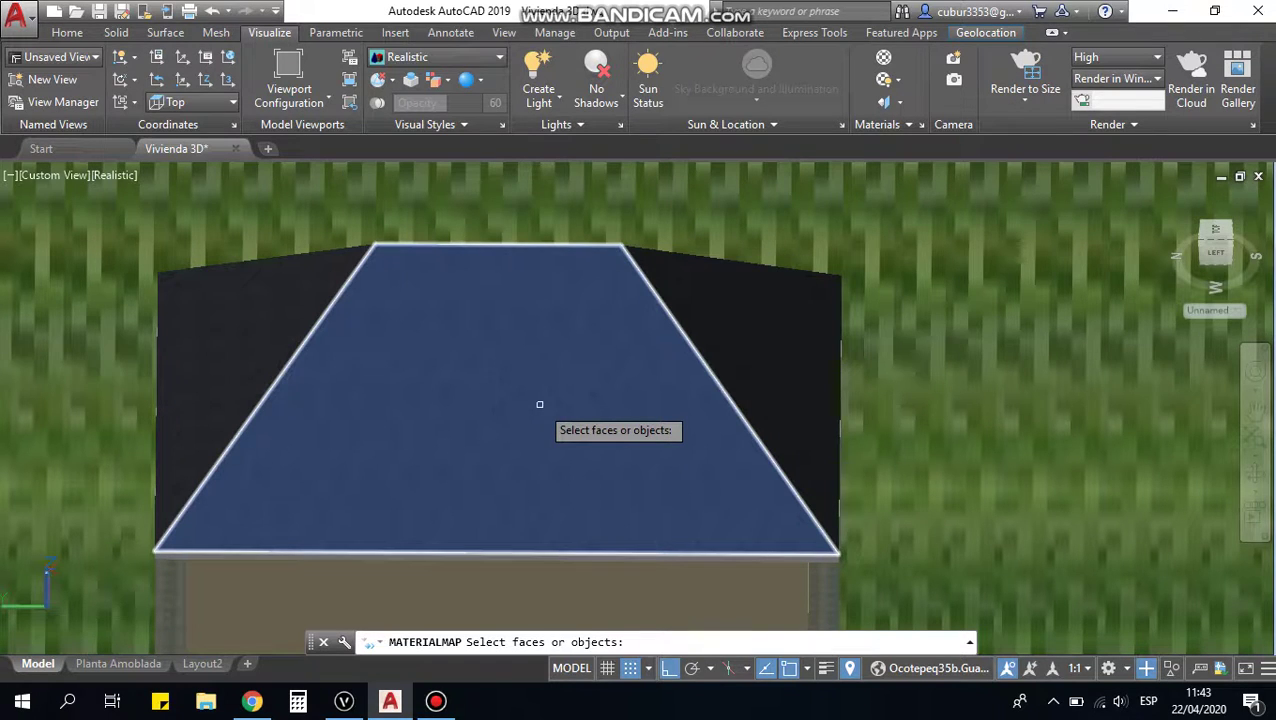
pyautogui.click(539, 404)
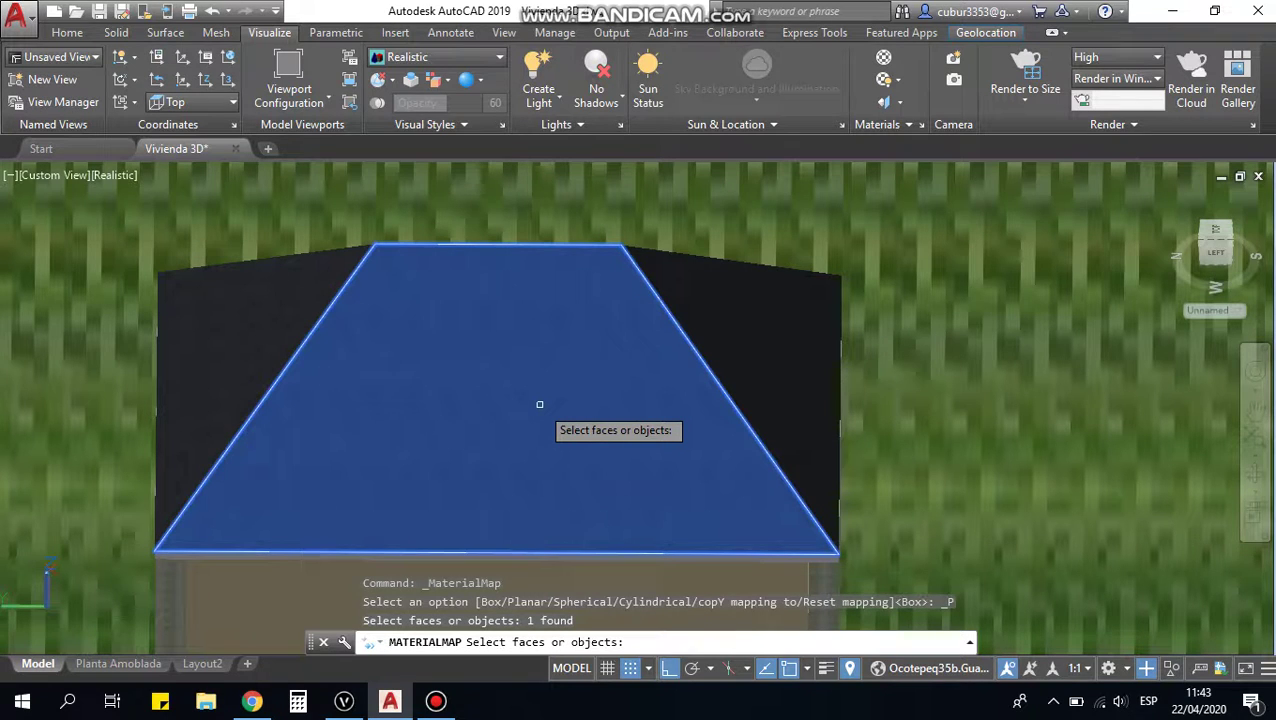
pyautogui.press('Return')
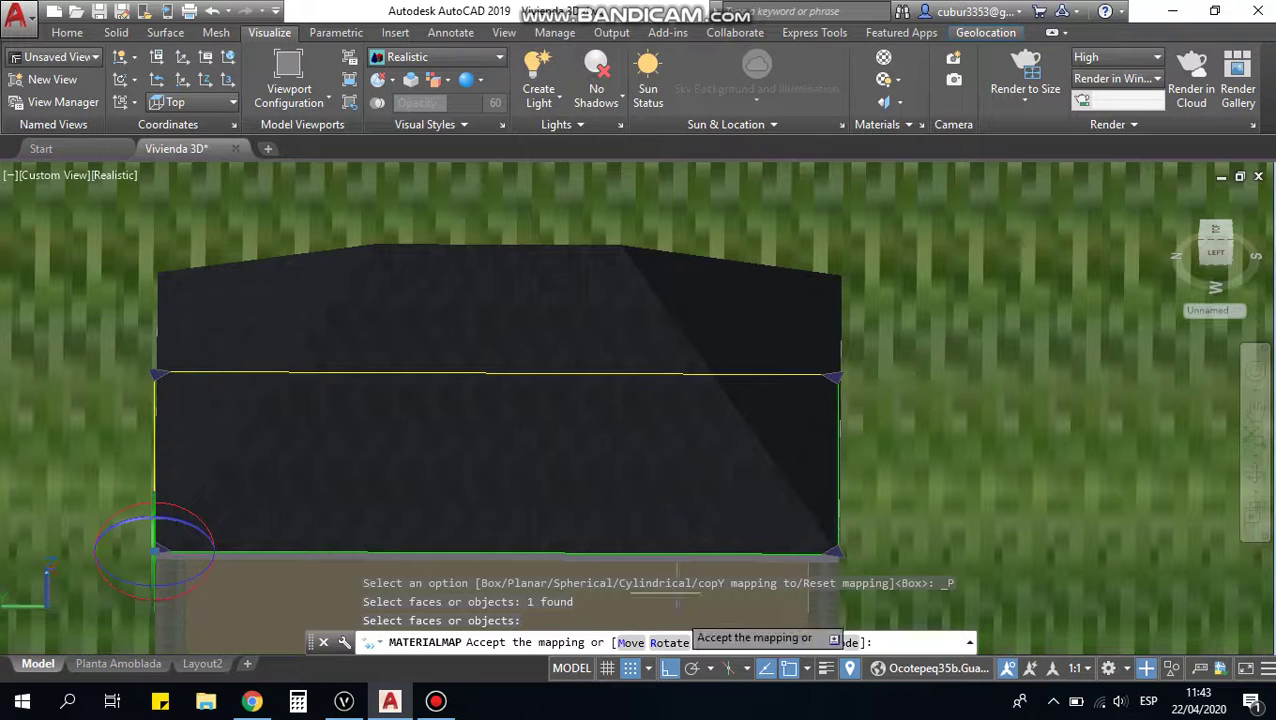
# Step: Attempt rotating the front roof's planar mapping with Ortho toggled, then cancel it
pyautogui.click(670, 644)
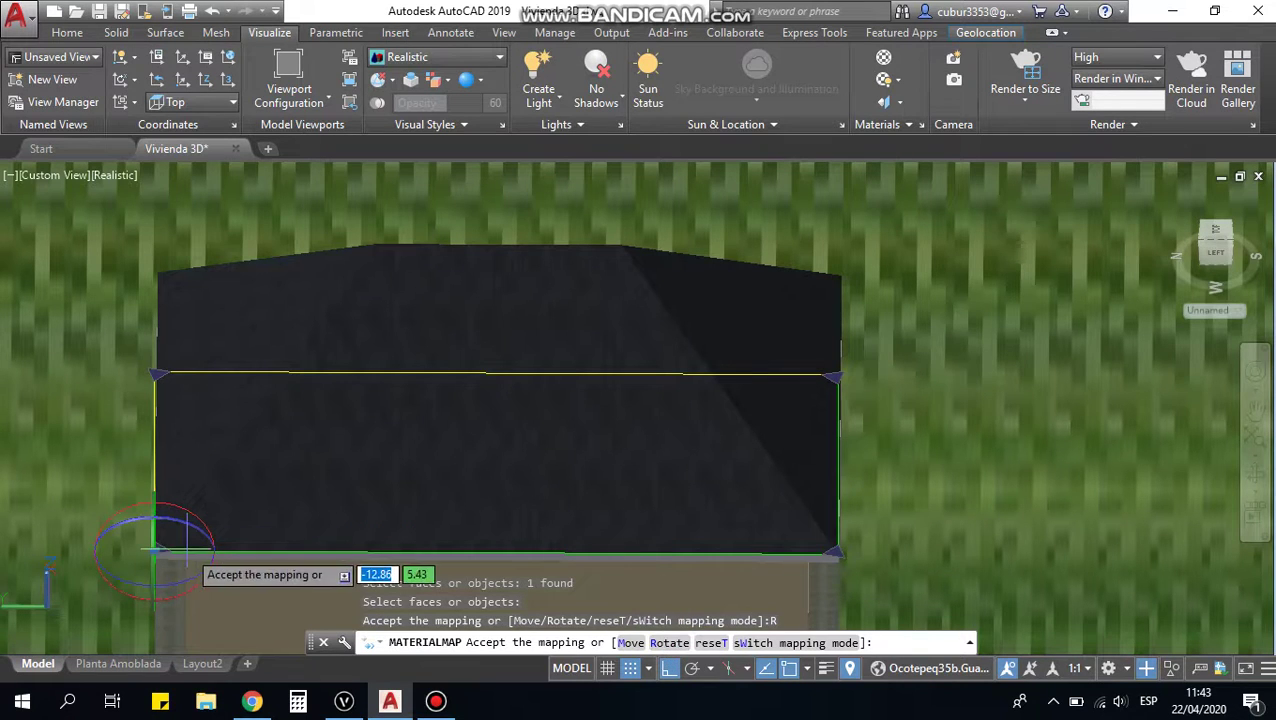
pyautogui.scroll(2, 22, 558)
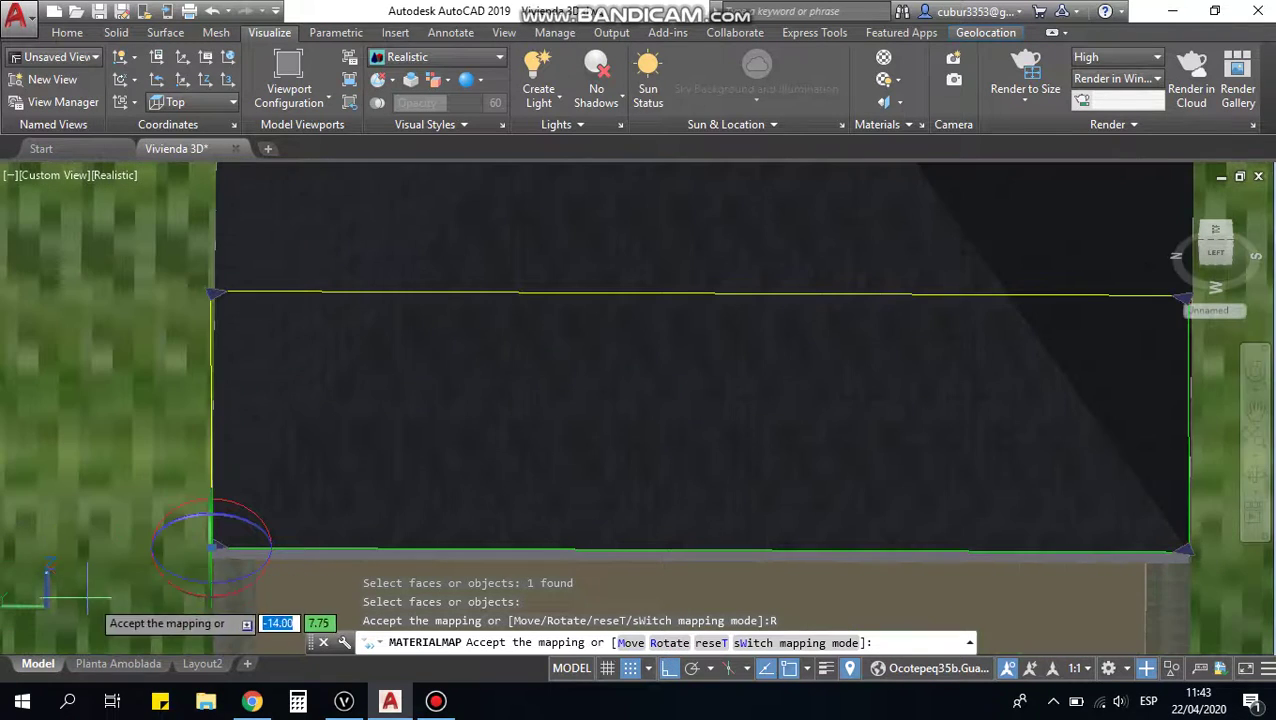
pyautogui.scroll(1, 80, 570)
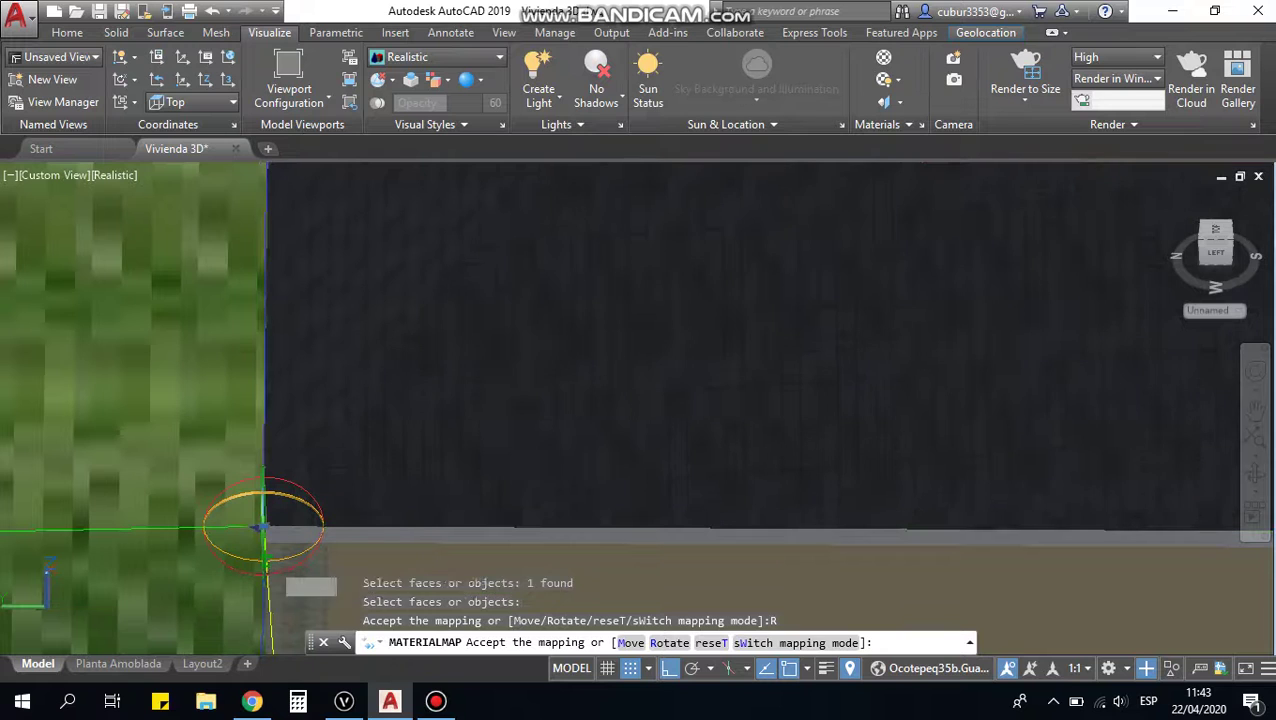
pyautogui.click(284, 507)
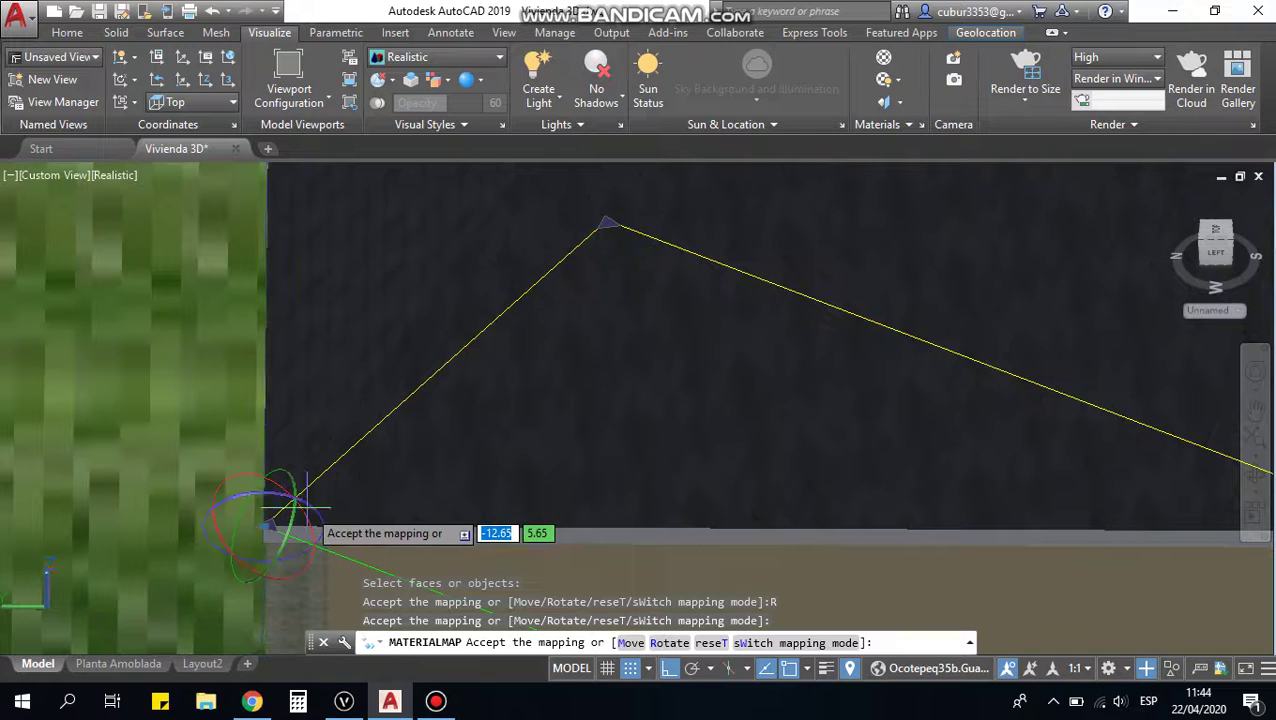
pyautogui.click(312, 517)
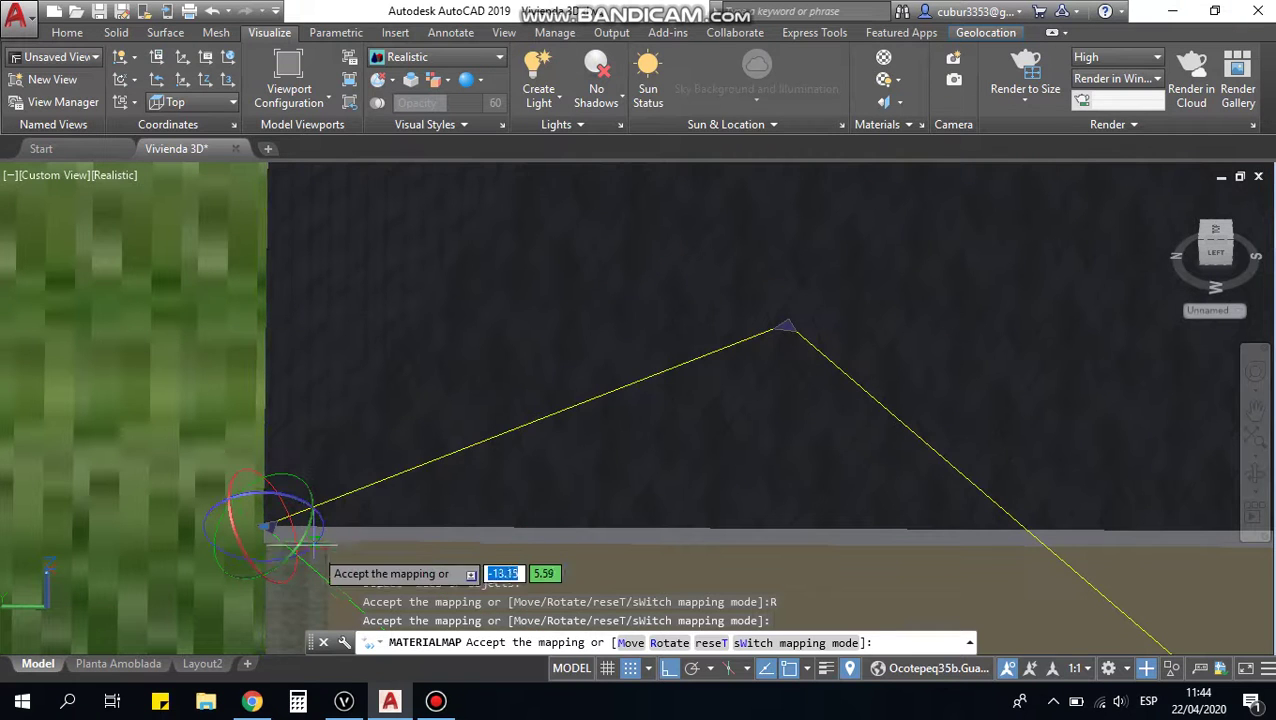
pyautogui.click(258, 540)
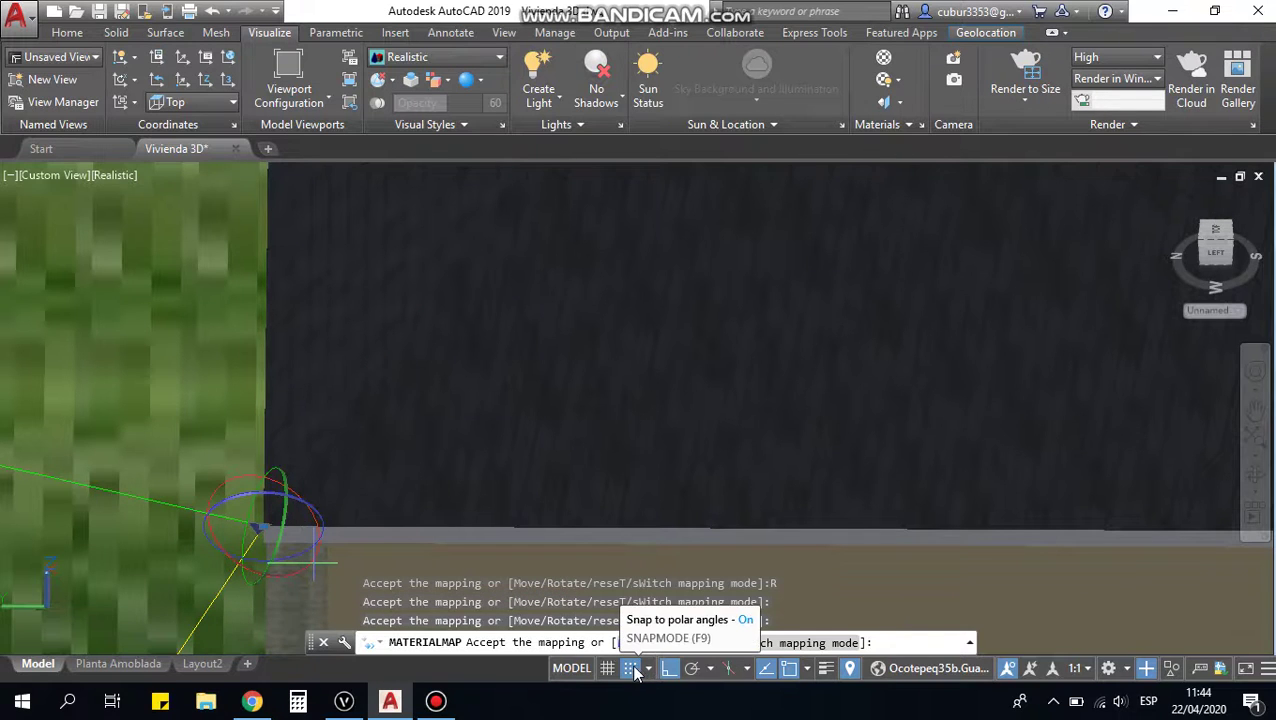
pyautogui.click(669, 668)
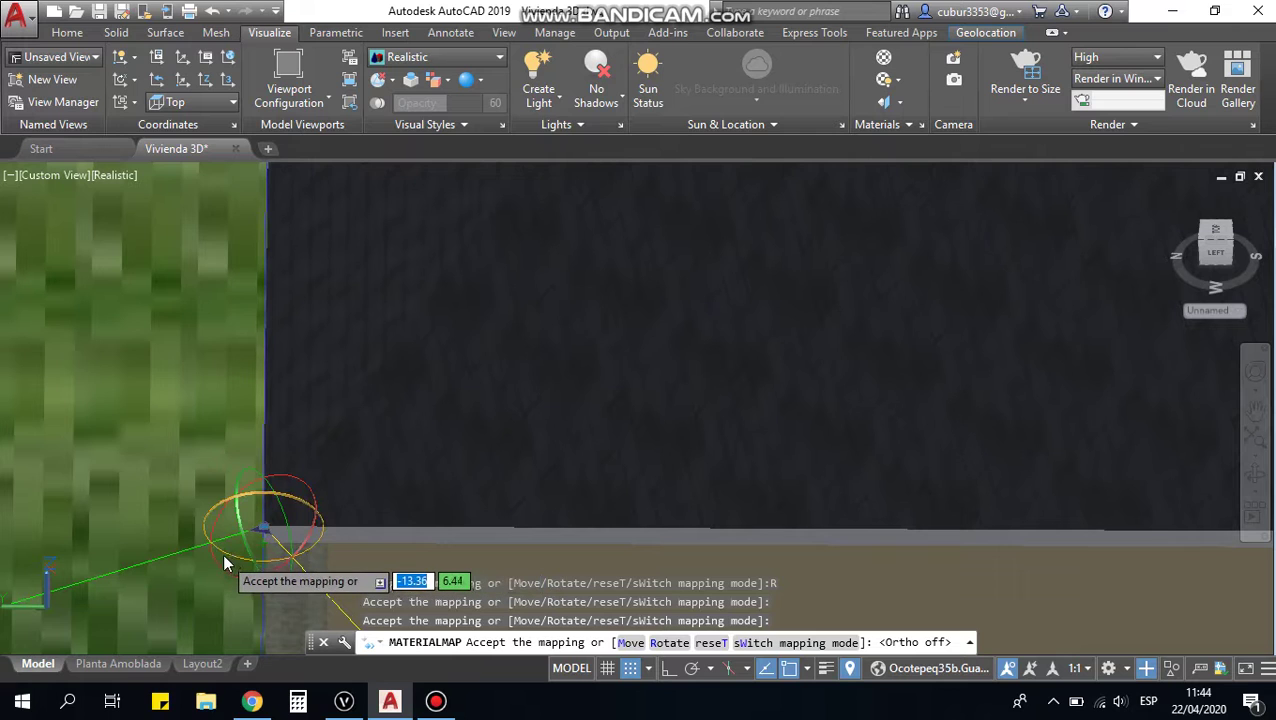
pyautogui.click(263, 543)
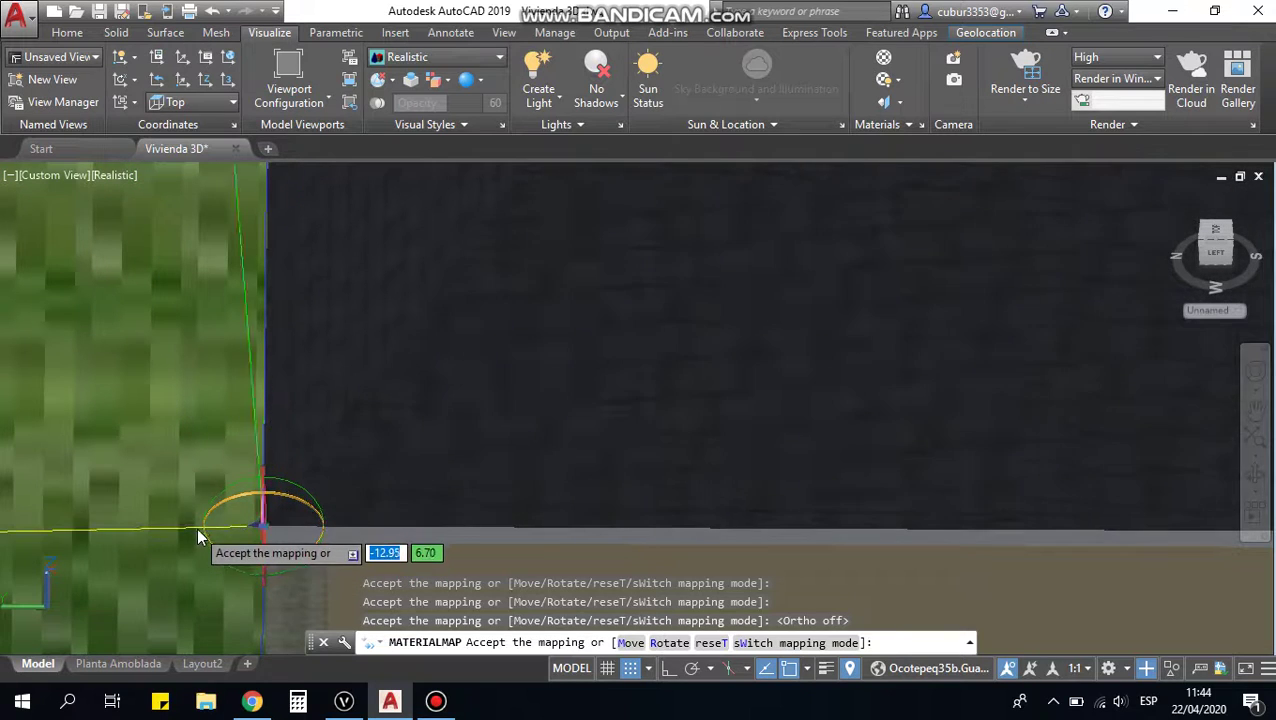
pyautogui.click(668, 671)
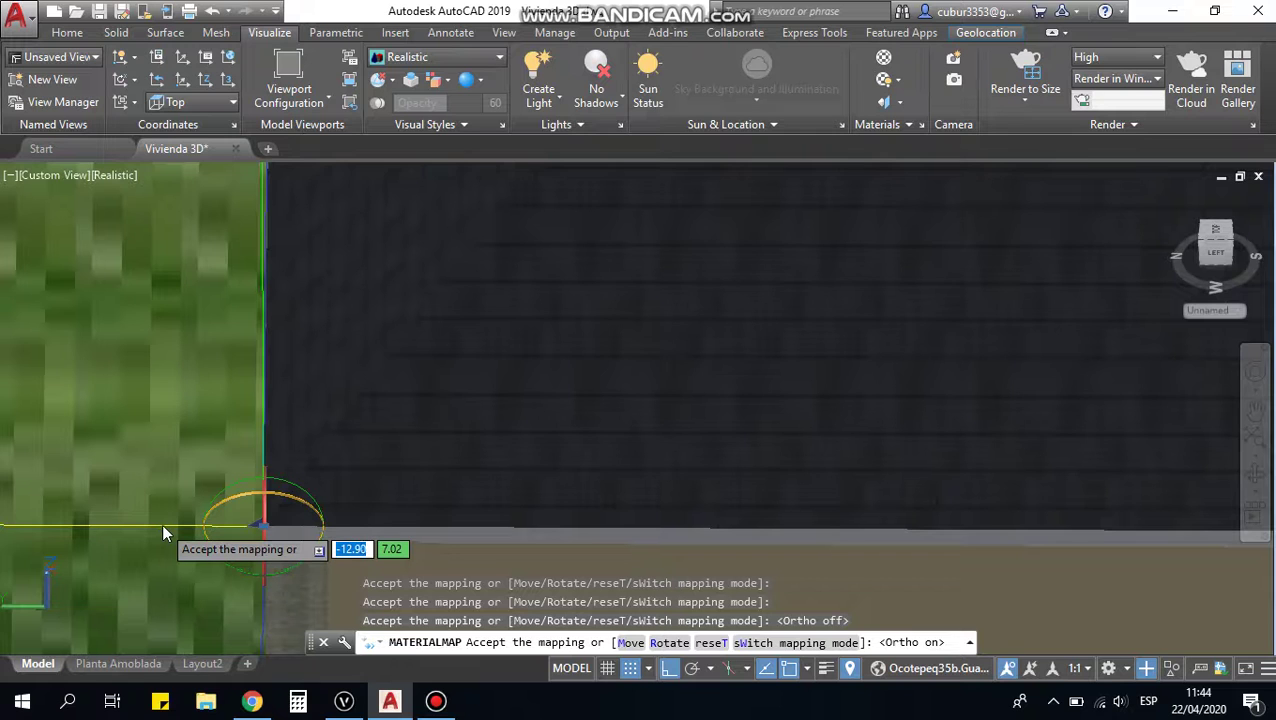
pyautogui.press('F8')
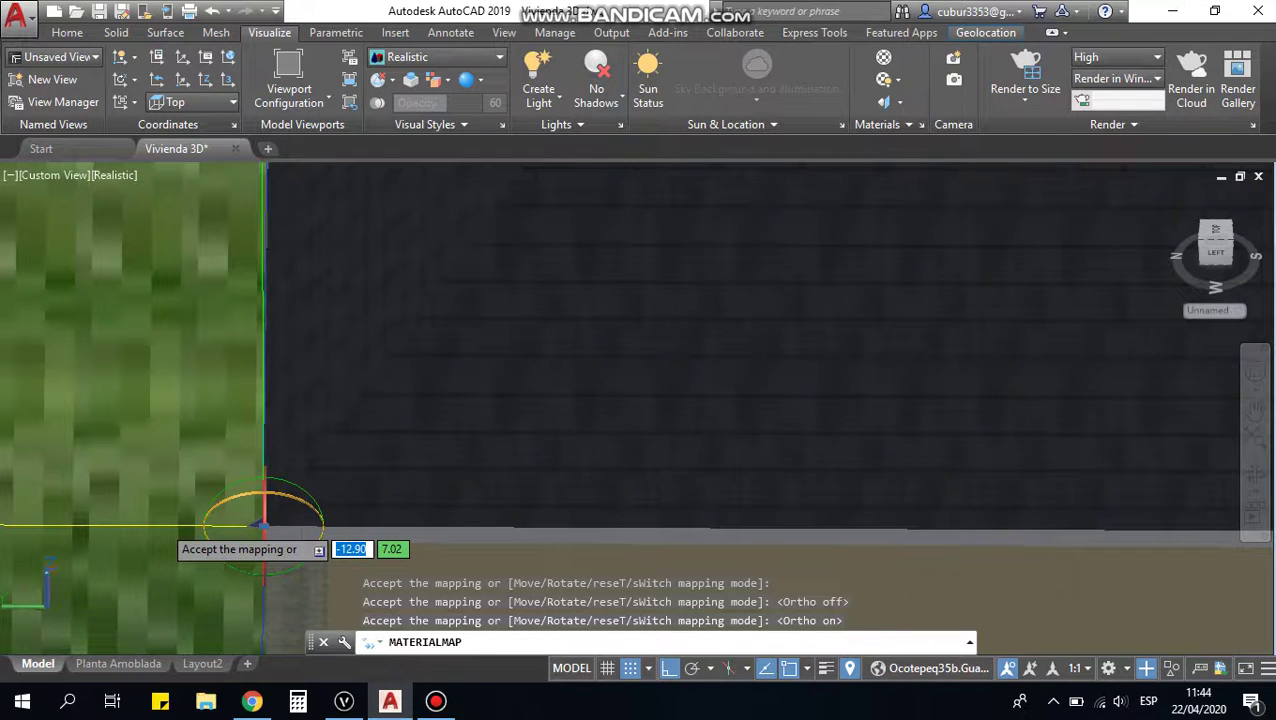
pyautogui.scroll(-5, 537, 397)
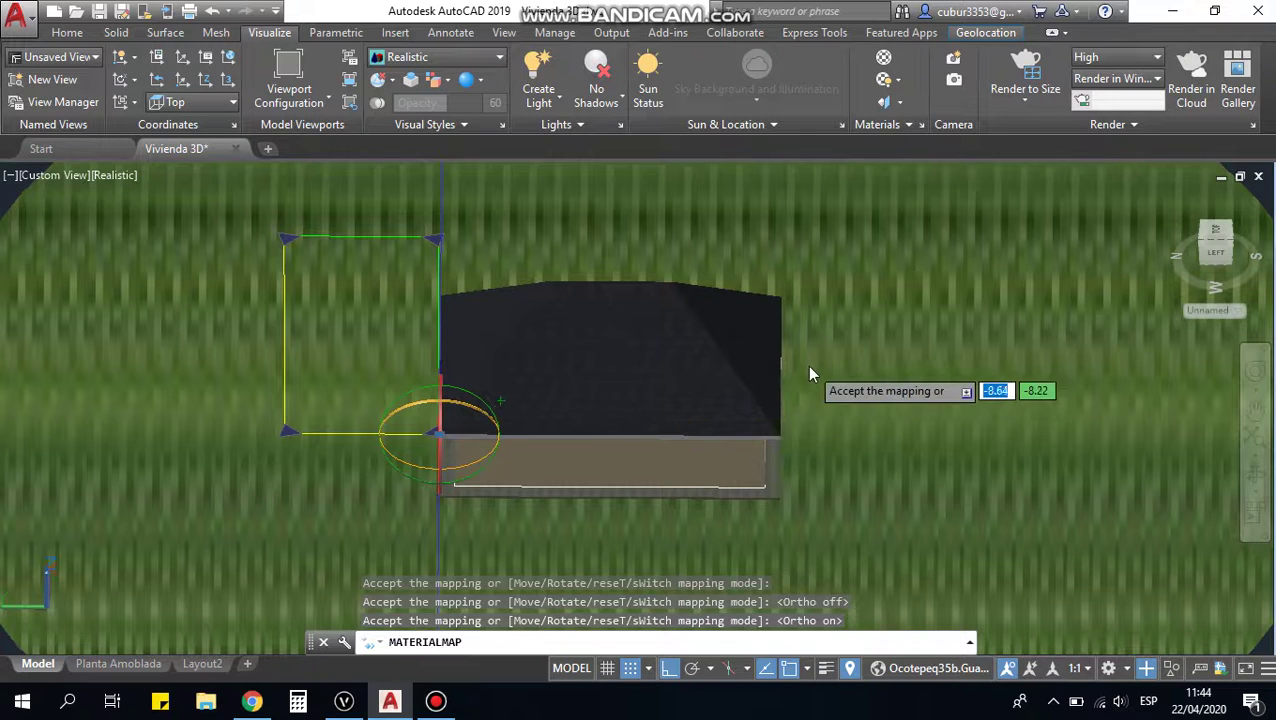
pyautogui.press('Escape')
pyautogui.press('Escape')
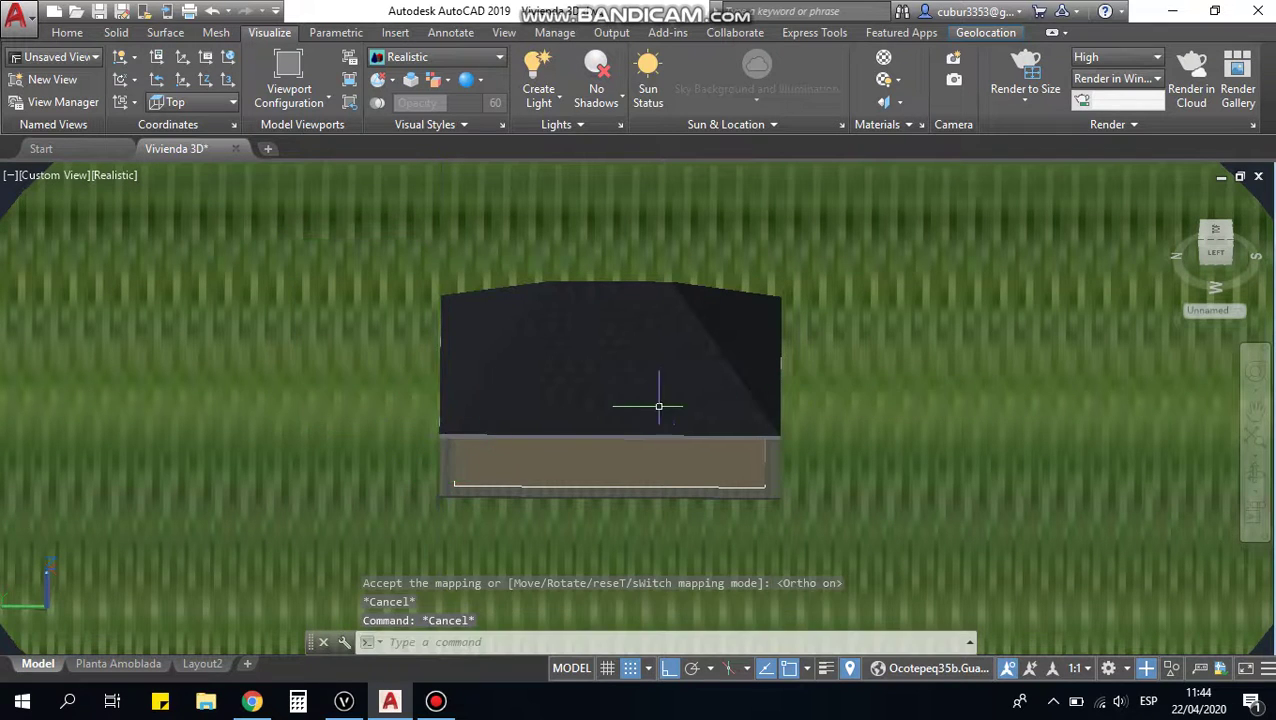
# Step: Select the roof and orbit around to zoom onto its far slope
pyautogui.scroll(3, 661, 402)
pyautogui.scroll(-2, 648, 400)
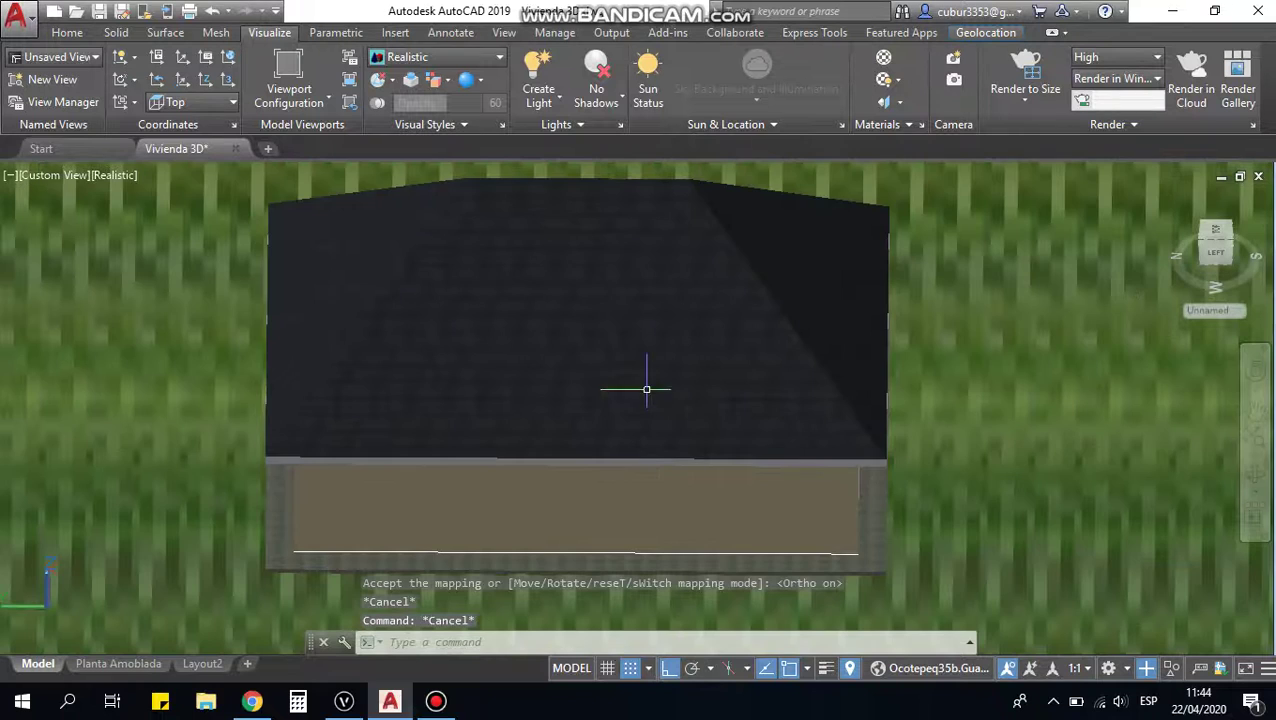
pyautogui.click(552, 386)
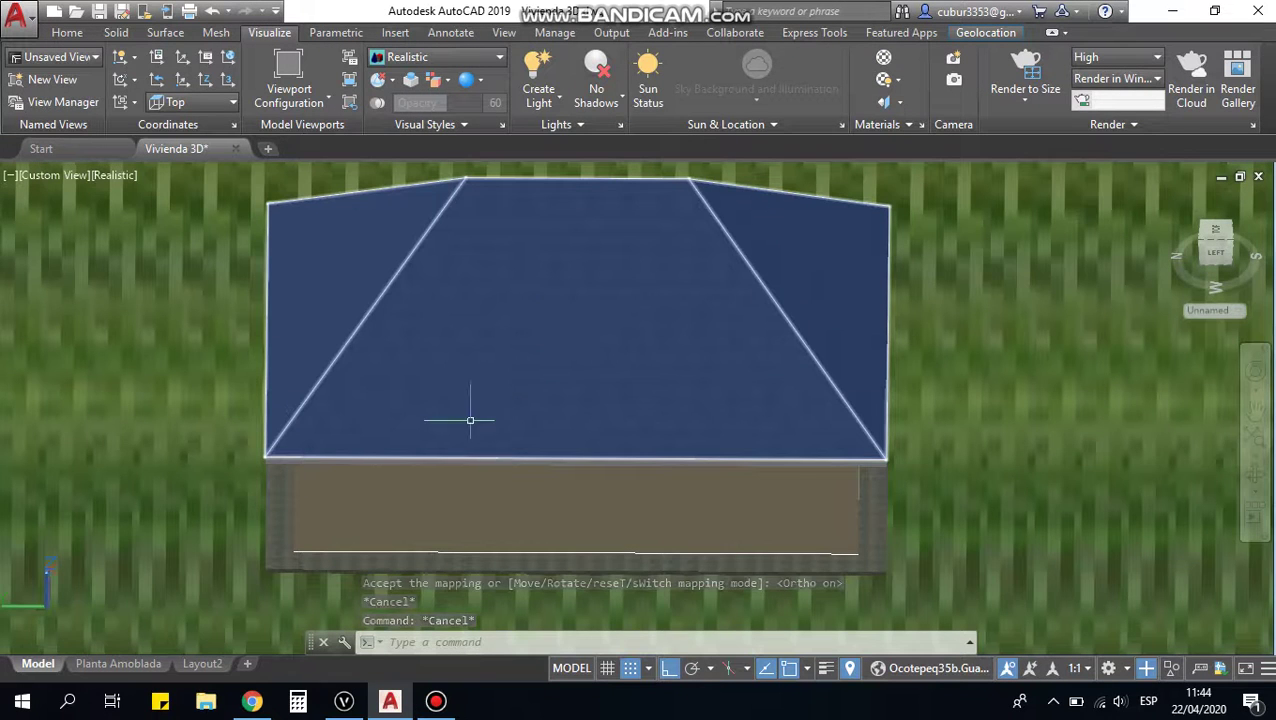
pyautogui.moveTo(452, 417)
pyautogui.keyDown('shift'); pyautogui.mouseDown(button='middle')
pyautogui.moveTo(365, 461)
pyautogui.moveTo(322, 535)
pyautogui.moveTo(239, 435)
pyautogui.moveTo(672, 390)
pyautogui.moveTo(720, 370)
pyautogui.moveTo(584, 421)
pyautogui.moveTo(549, 391)
pyautogui.moveTo(555, 327)
pyautogui.mouseUp(button='middle'); pyautogui.keyUp('shift')
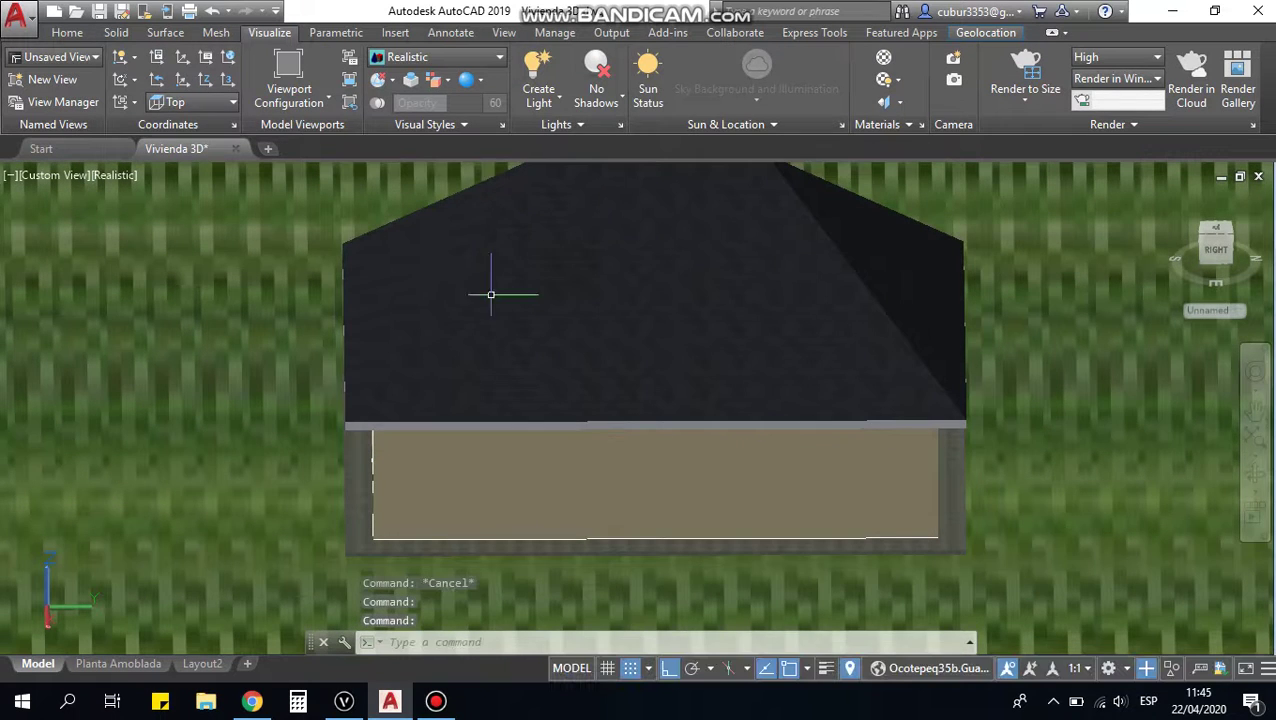
pyautogui.scroll(3, 498, 242)
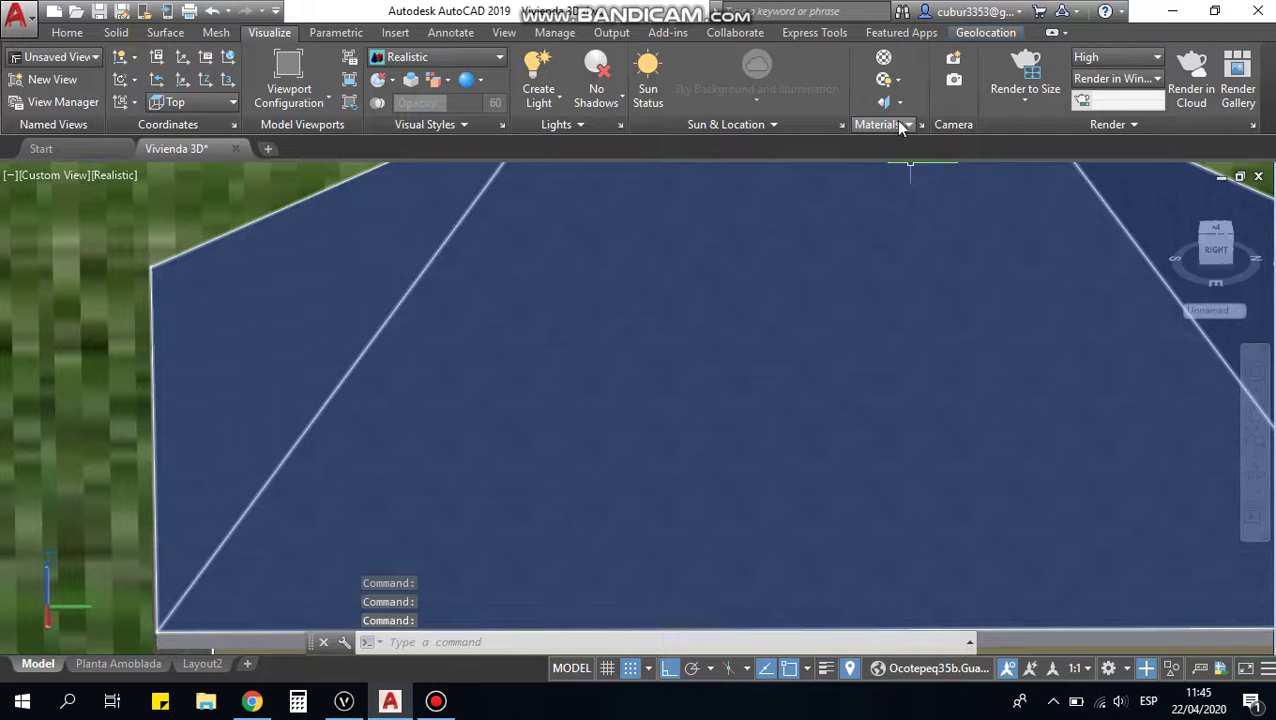
# Step: Apply Planar material mapping to the far roof face
pyautogui.click(903, 104)
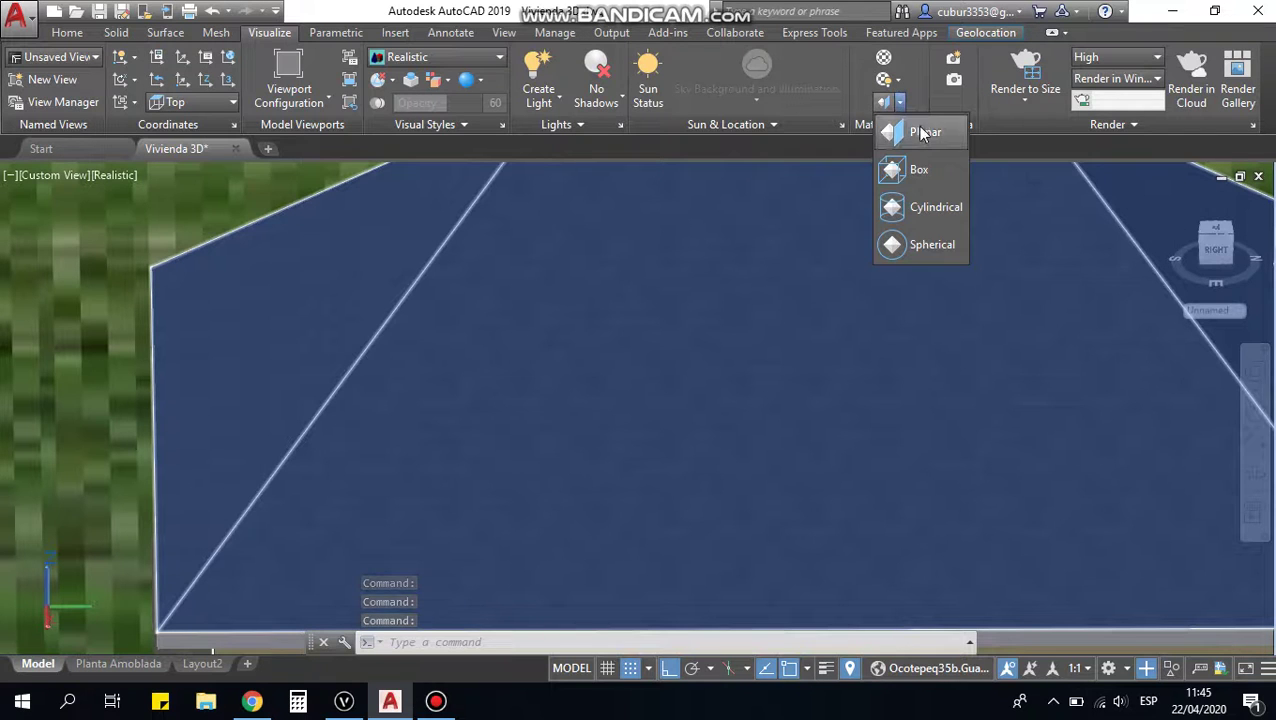
pyautogui.click(925, 134)
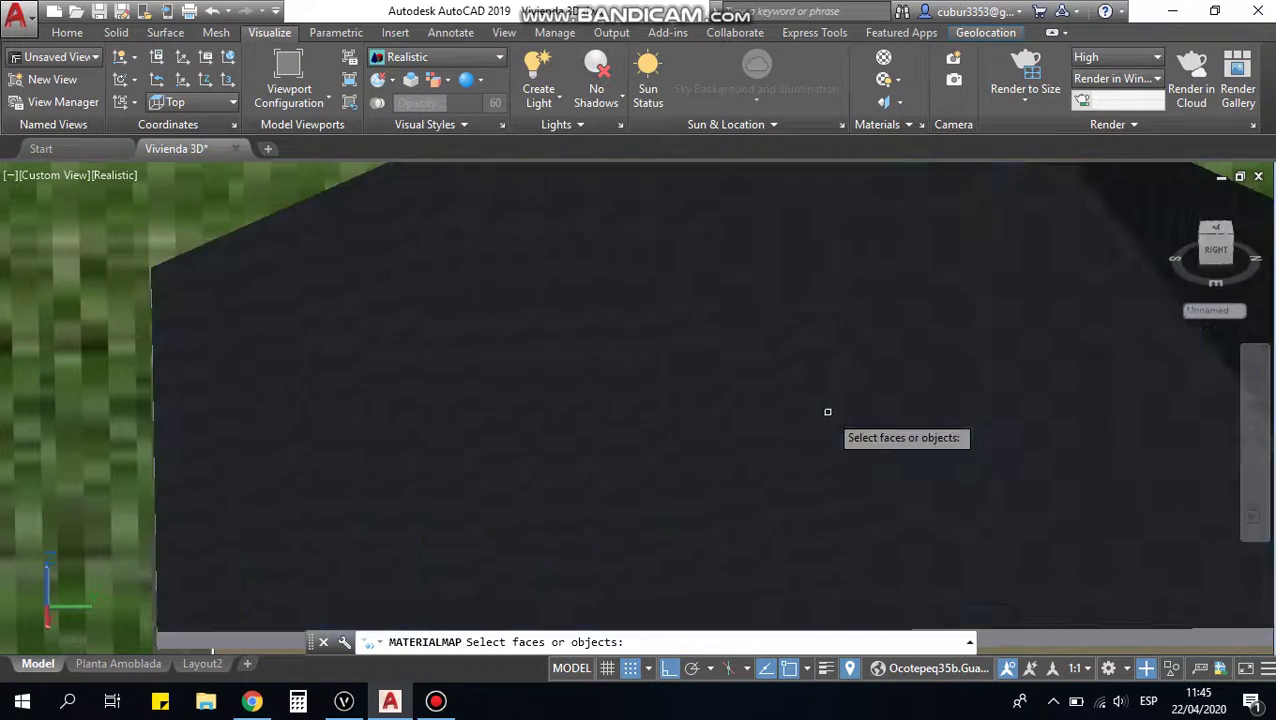
pyautogui.click(839, 387)
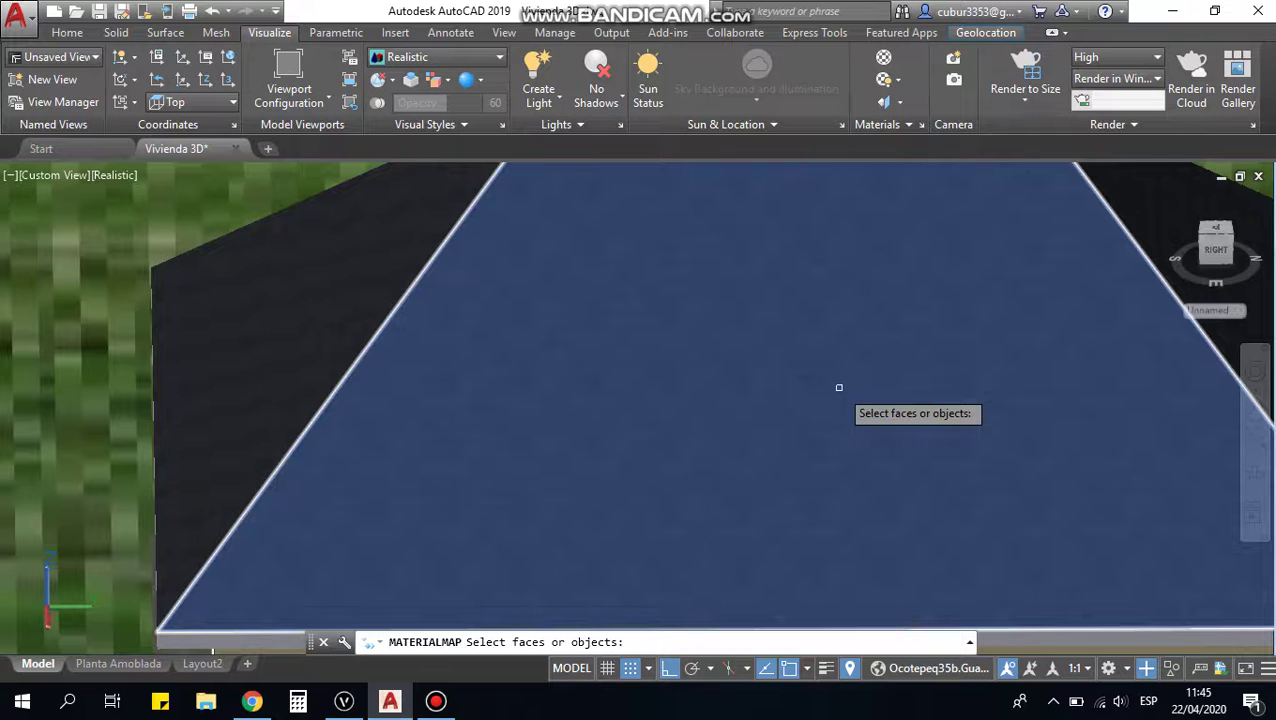
pyautogui.click(839, 387)
pyautogui.press('Return')
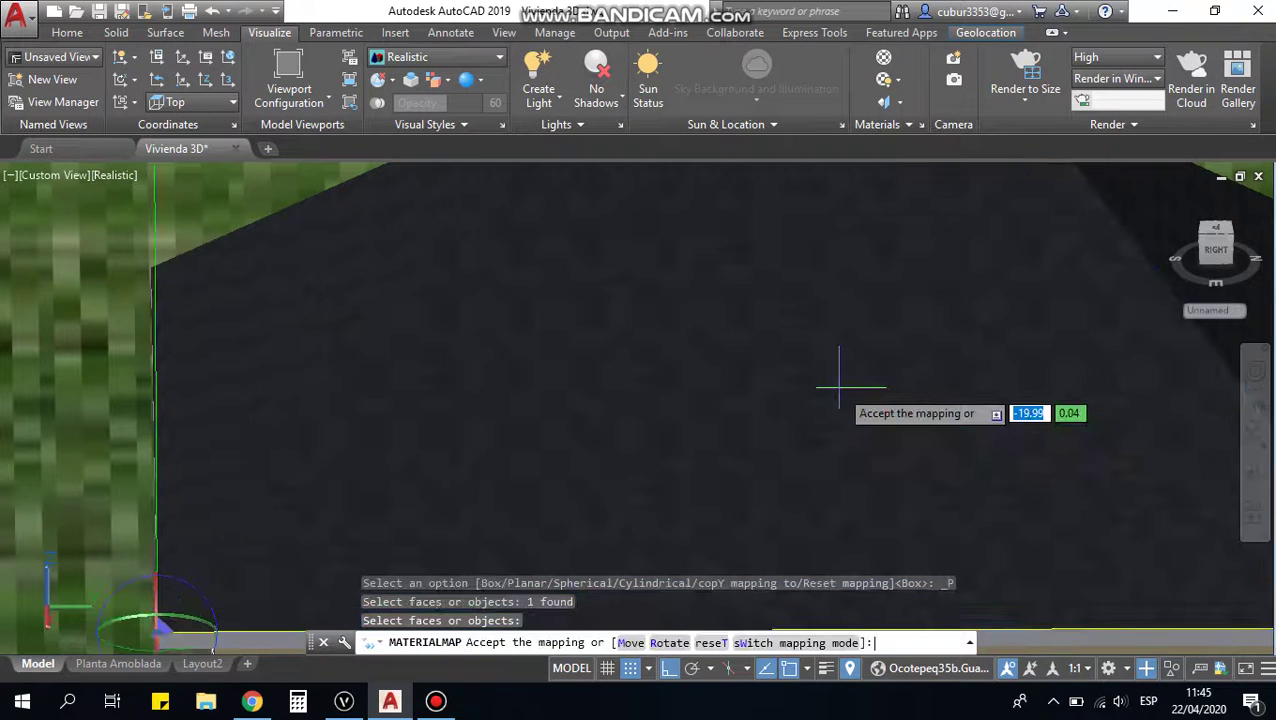
pyautogui.scroll(-2, 826, 387)
pyautogui.moveTo(802, 450); pyautogui.dragTo(755, 433, button='middle')
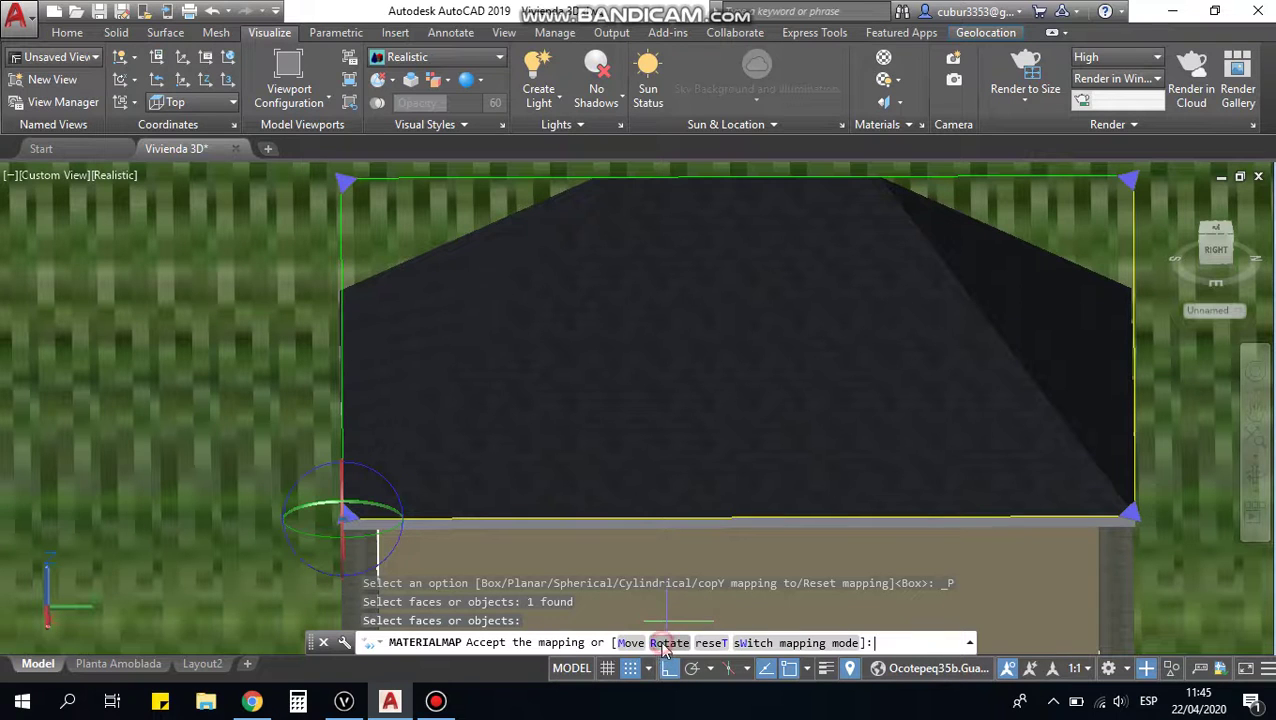
# Step: Rotate the mapping so shingle rows run horizontally along the eave, and accept it
pyautogui.click(663, 644)
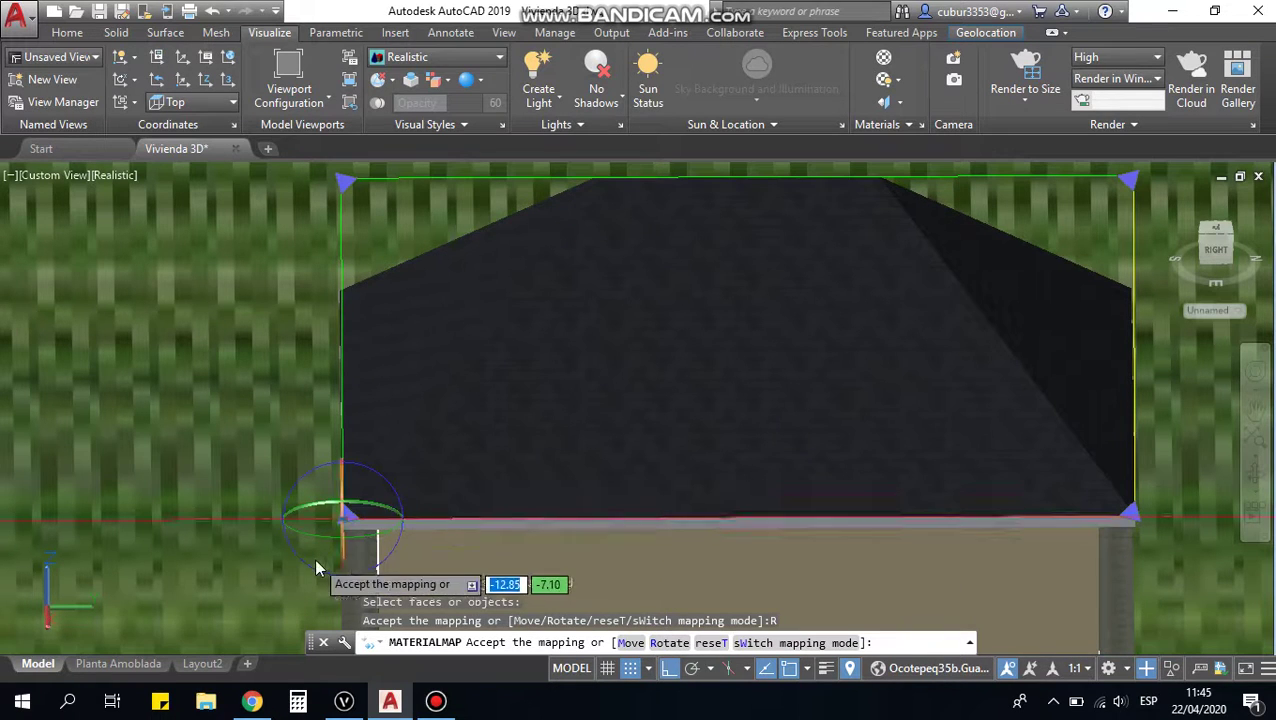
pyautogui.scroll(2, 296, 523)
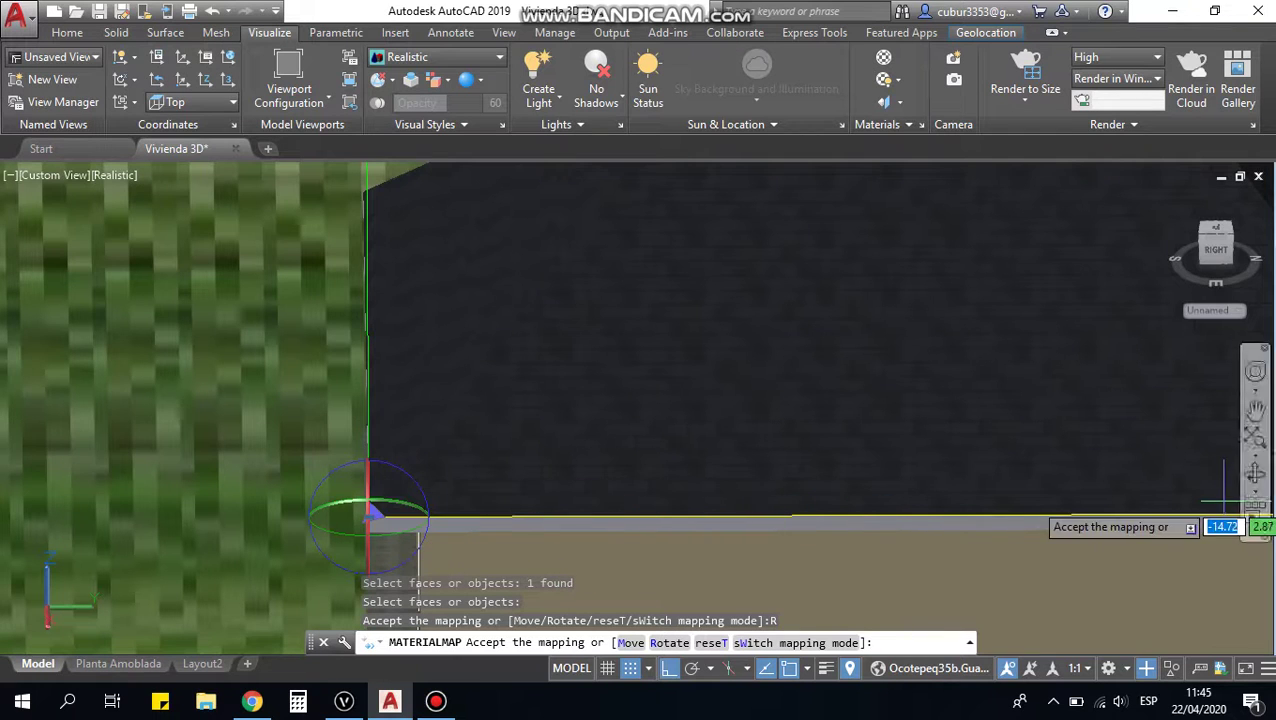
pyautogui.scroll(1, 368, 510)
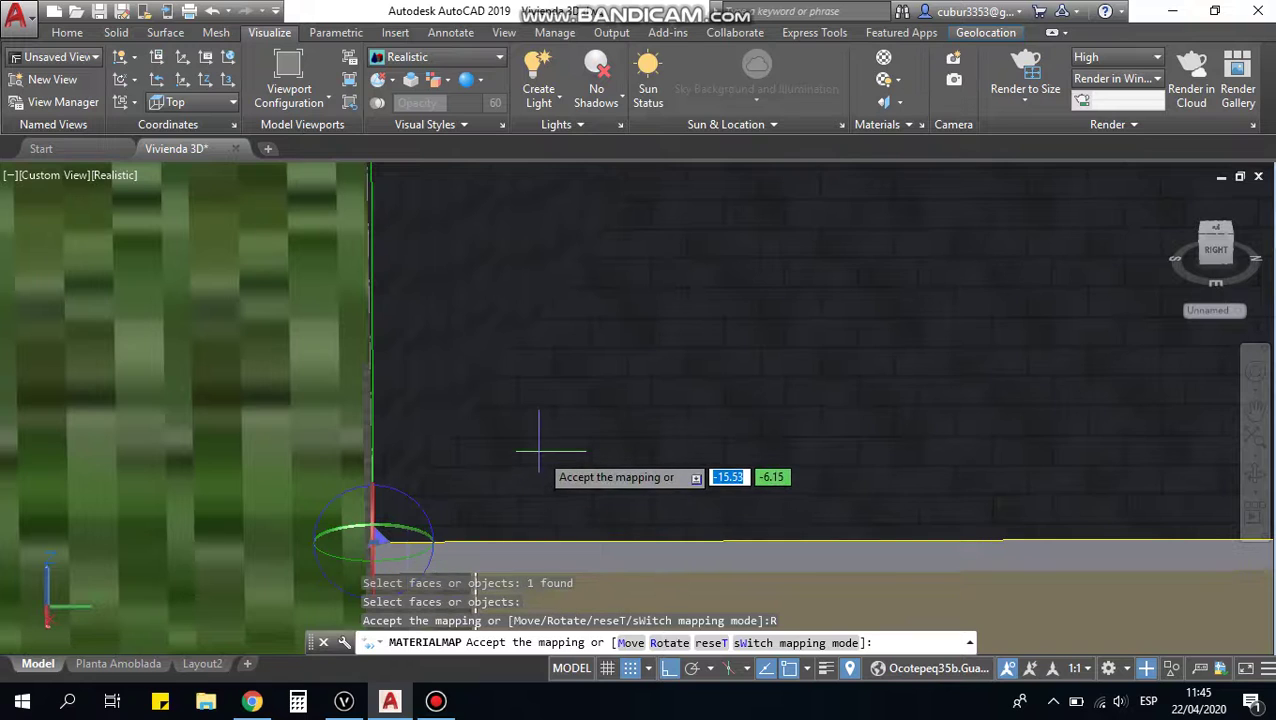
pyautogui.scroll(-2, 538, 450)
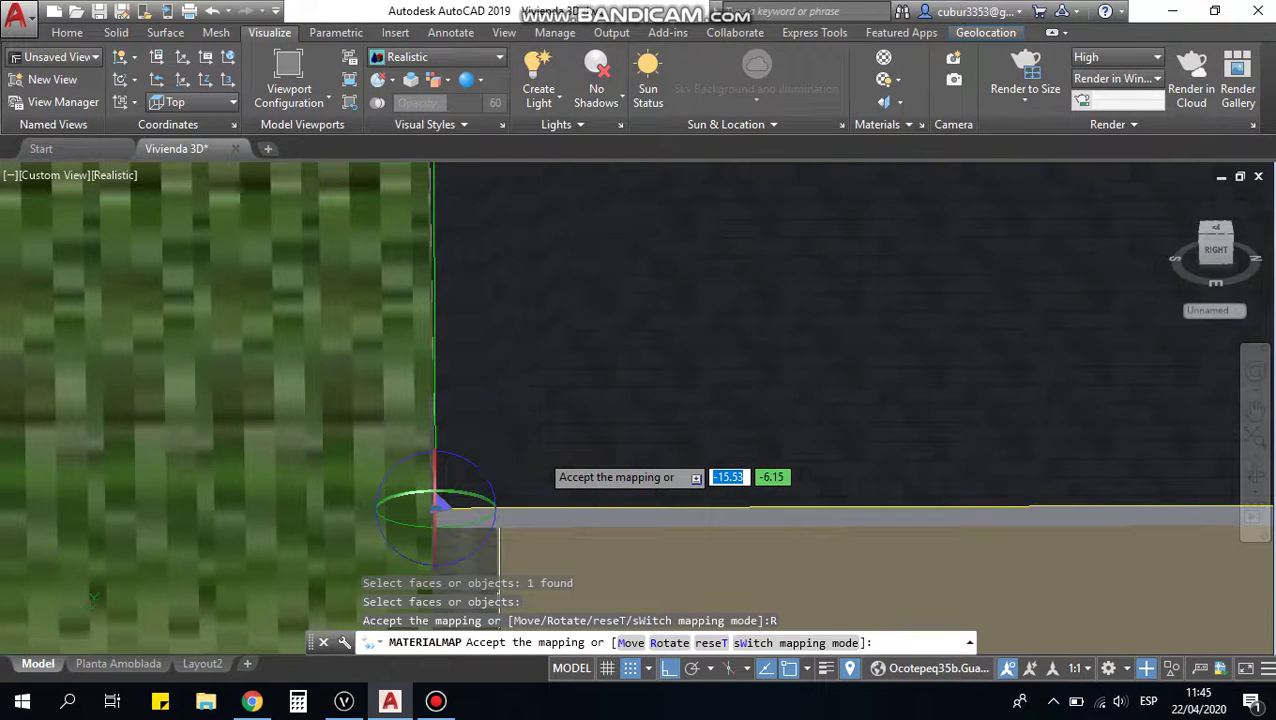
pyautogui.scroll(-2, 538, 452)
pyautogui.scroll(2, 538, 450)
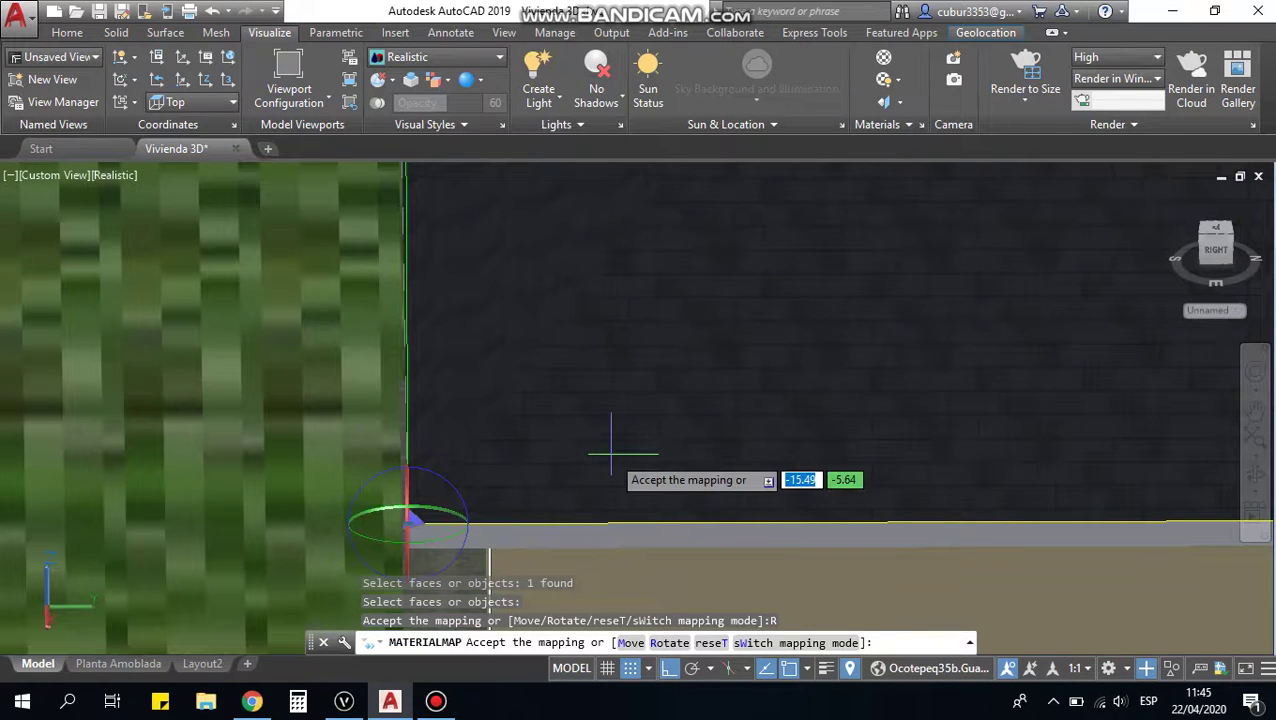
pyautogui.press('Return')
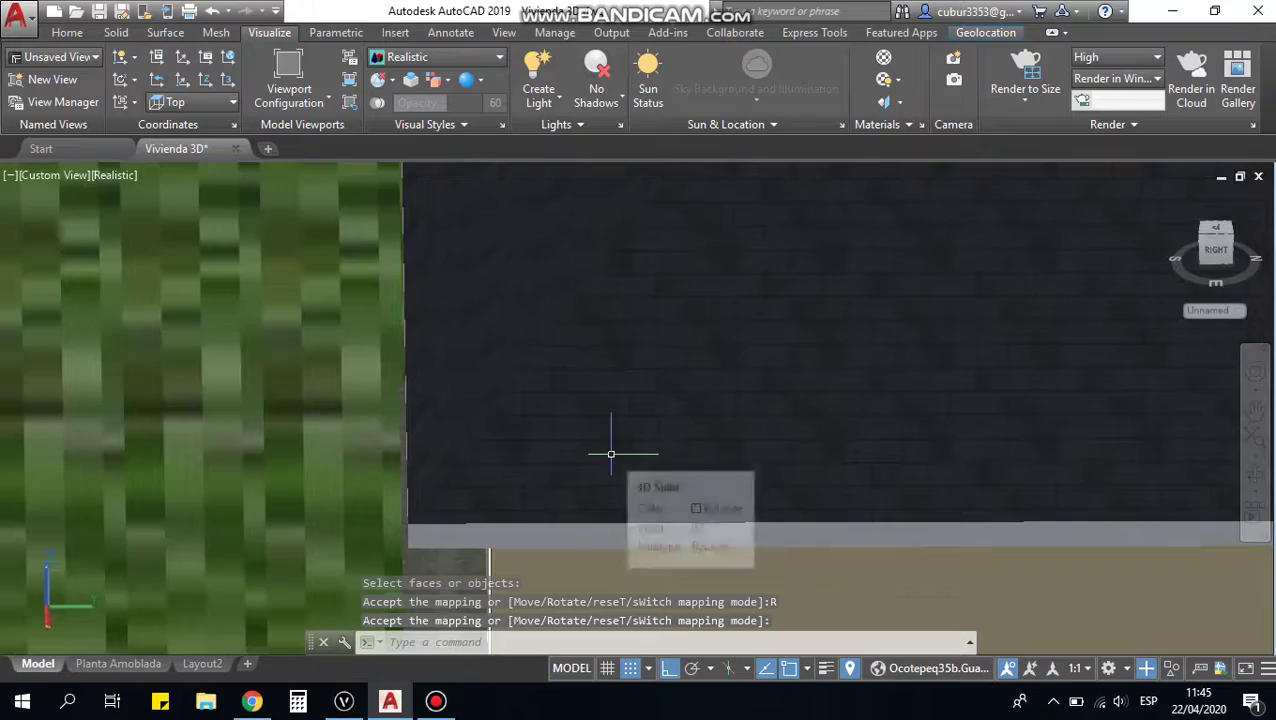
# Step: Orbit to a high oblique view looking down on the shingled roof slopes
pyautogui.scroll(-5, 611, 454)
pyautogui.moveTo(833, 507)
pyautogui.keyDown('shift'); pyautogui.mouseDown(button='middle')
pyautogui.moveTo(530, 535)
pyautogui.moveTo(558, 640)
pyautogui.moveTo(547, 550)
pyautogui.moveTo(646, 621)
pyautogui.moveTo(726, 490)
pyautogui.moveTo(507, 501)
pyautogui.mouseUp(button='middle'); pyautogui.keyUp('shift')
pyautogui.scroll(5, 853, 466)
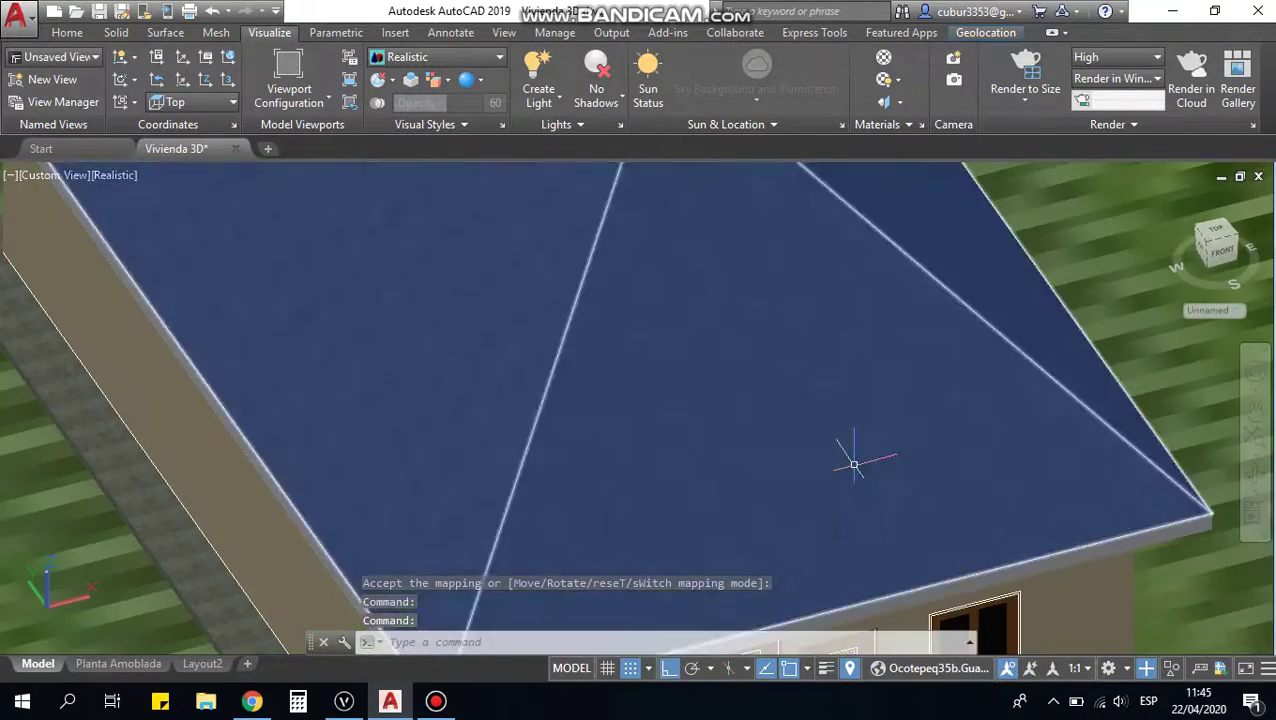
pyautogui.scroll(-5, 962, 482)
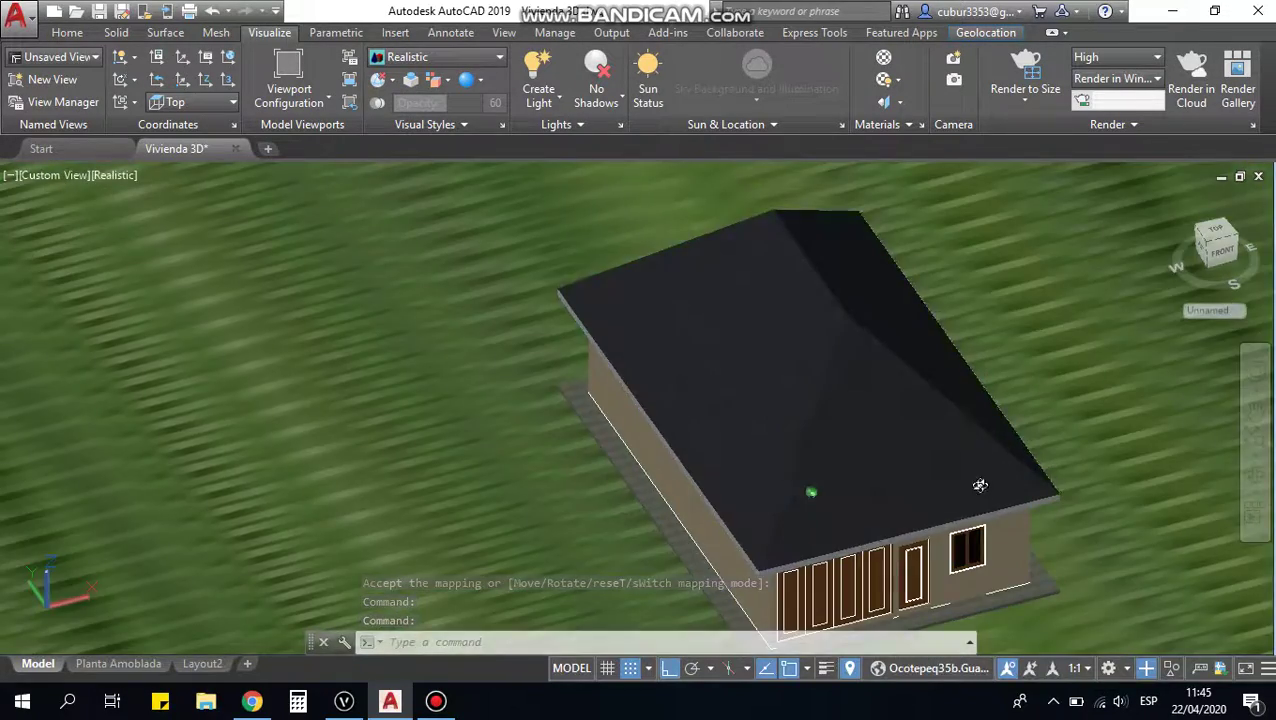
pyautogui.moveTo(983, 484)
pyautogui.keyDown('shift'); pyautogui.mouseDown(button='middle')
pyautogui.moveTo(897, 500)
pyautogui.moveTo(899, 480)
pyautogui.mouseUp(button='middle'); pyautogui.keyUp('shift')
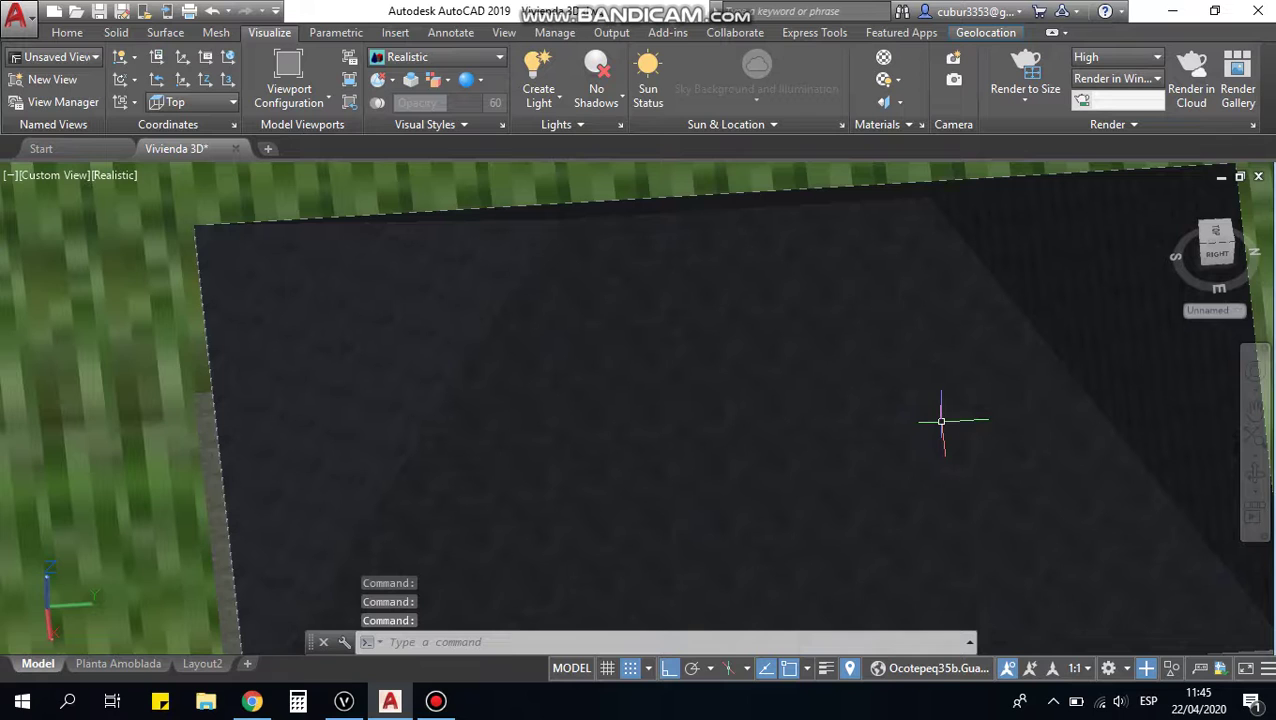
# Step: Switch to the SW Isometric view and save the Vivienda 3D drawing
pyautogui.click(62, 175)
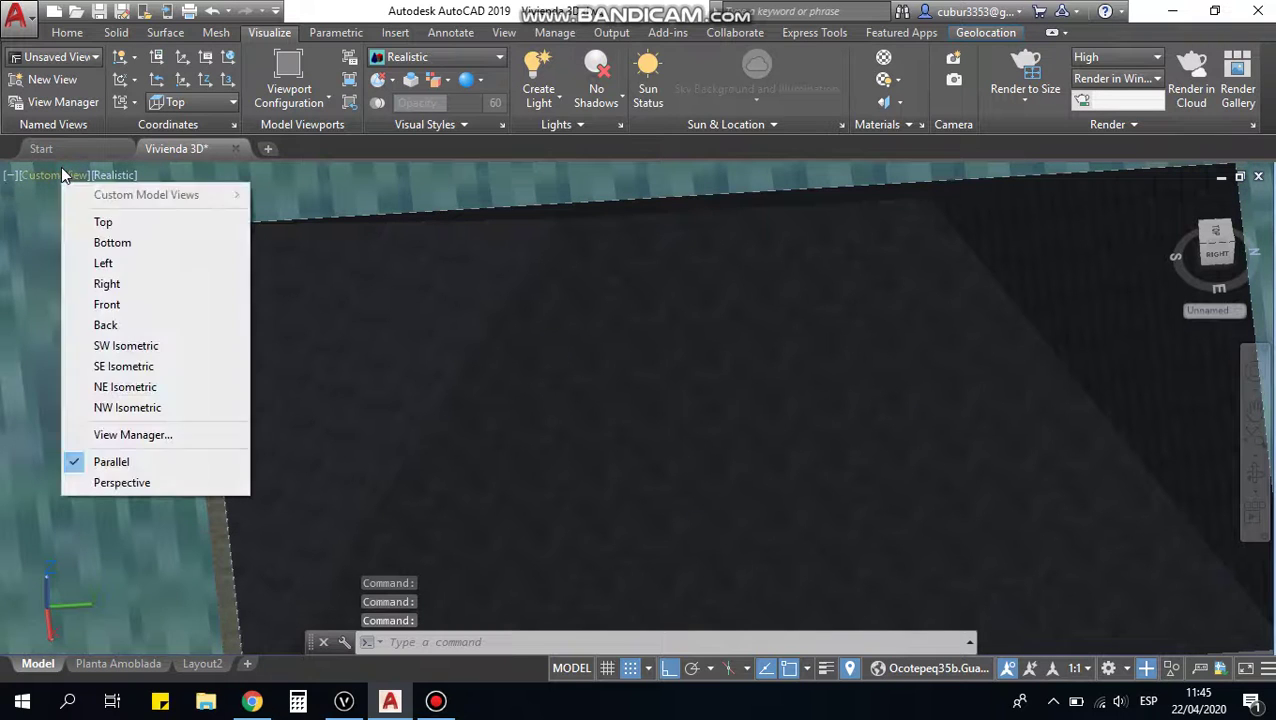
pyautogui.click(126, 345)
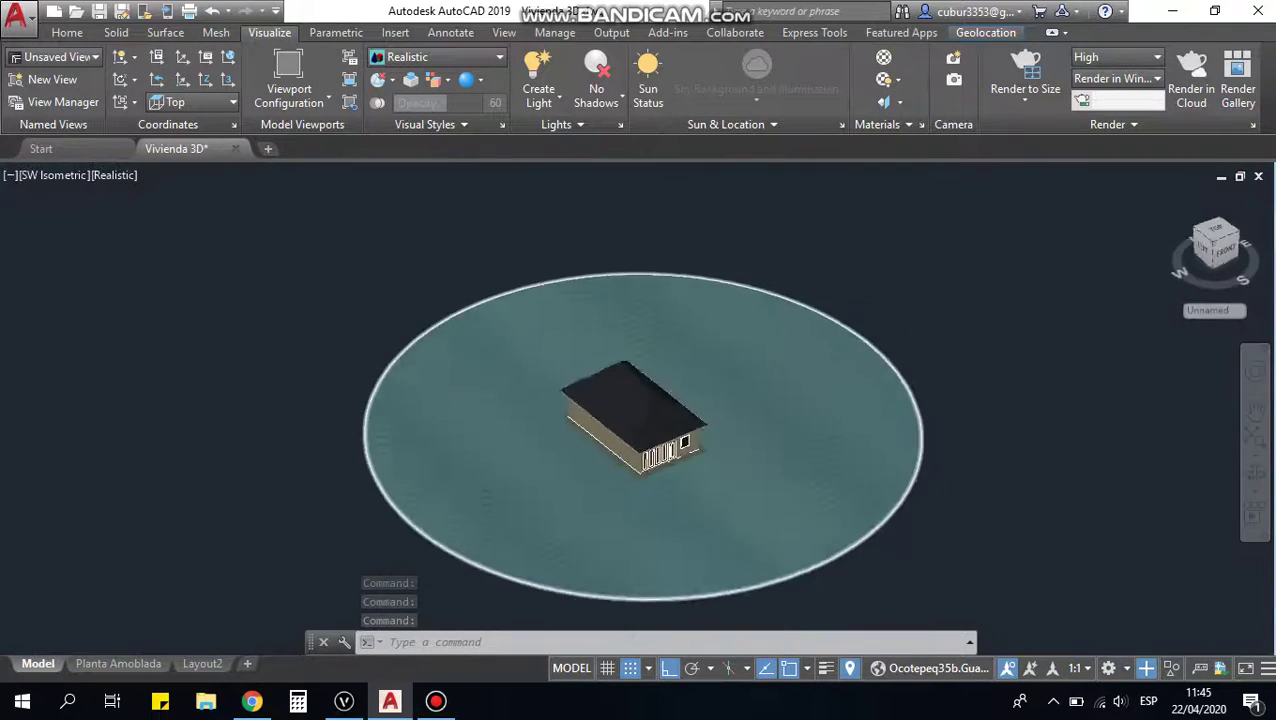
pyautogui.click(103, 12)
pyautogui.click(445, 708)
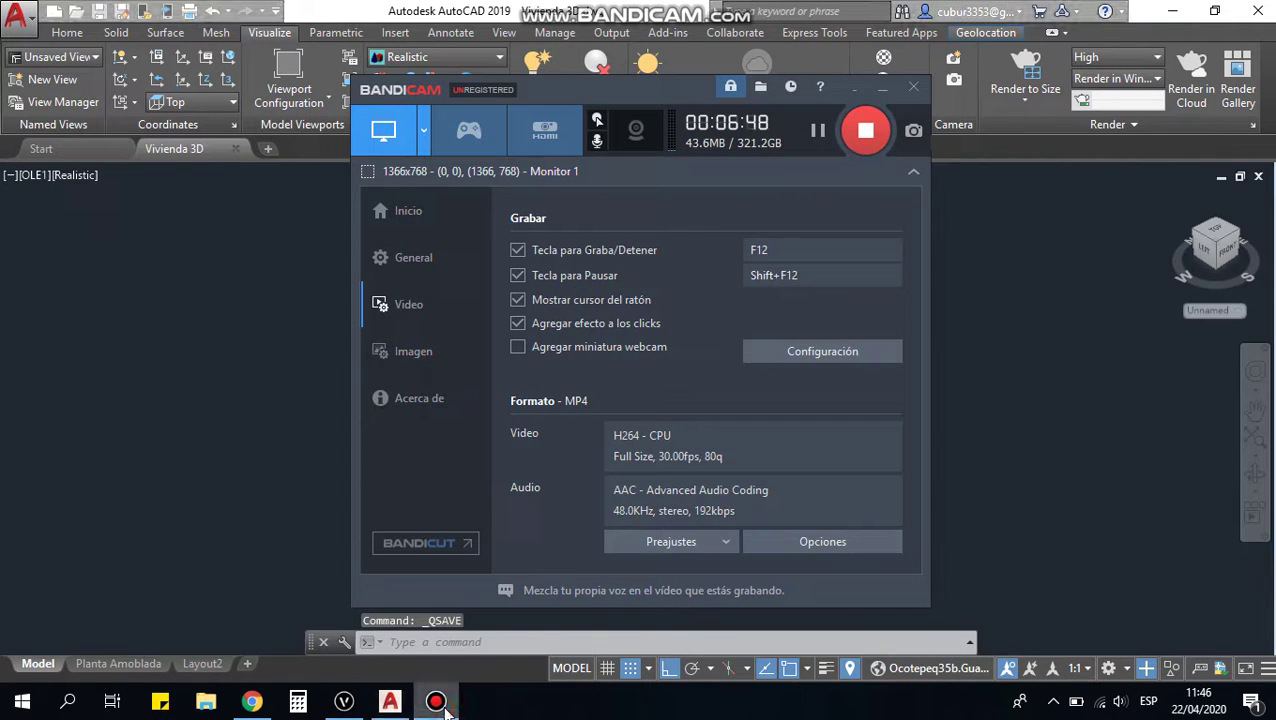
# Step: Zoom in on the house from the southwest after briefly checking the browser upload
pyautogui.click(390, 701)
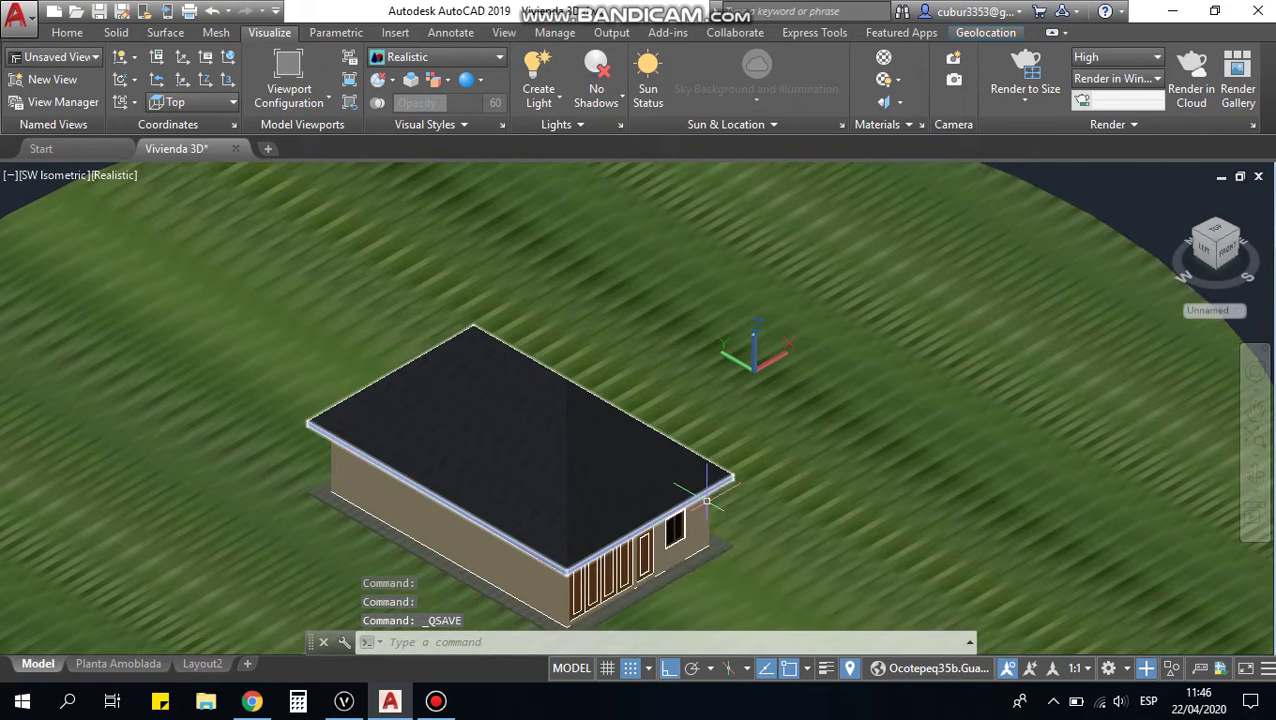
pyautogui.moveTo(480, 560); pyautogui.dragTo(480, 530, button='middle')
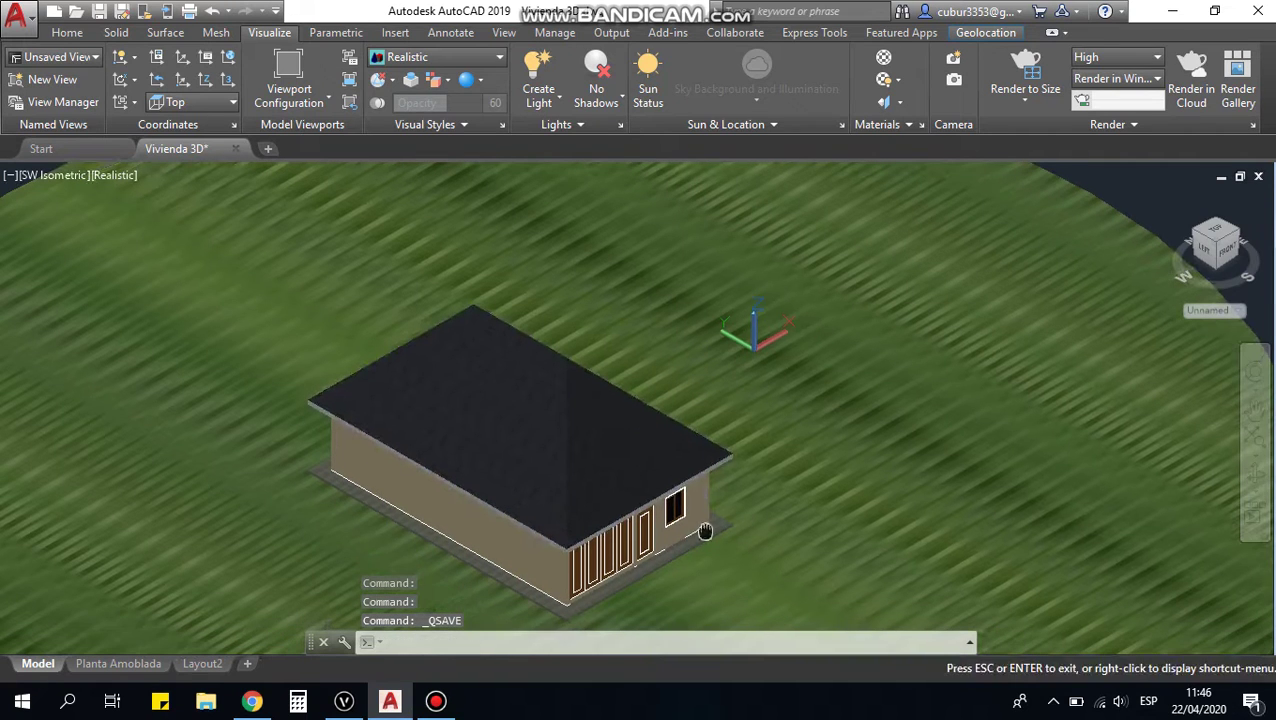
pyautogui.click(252, 701)
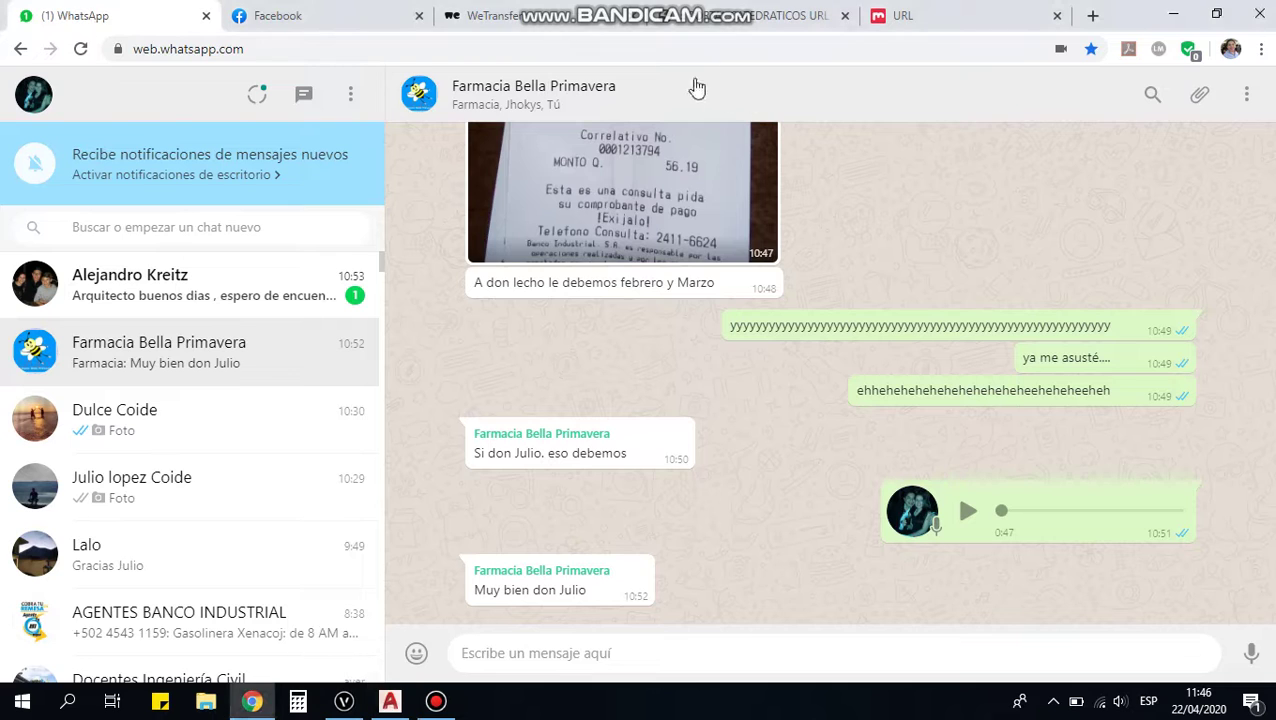
pyautogui.click(511, 19)
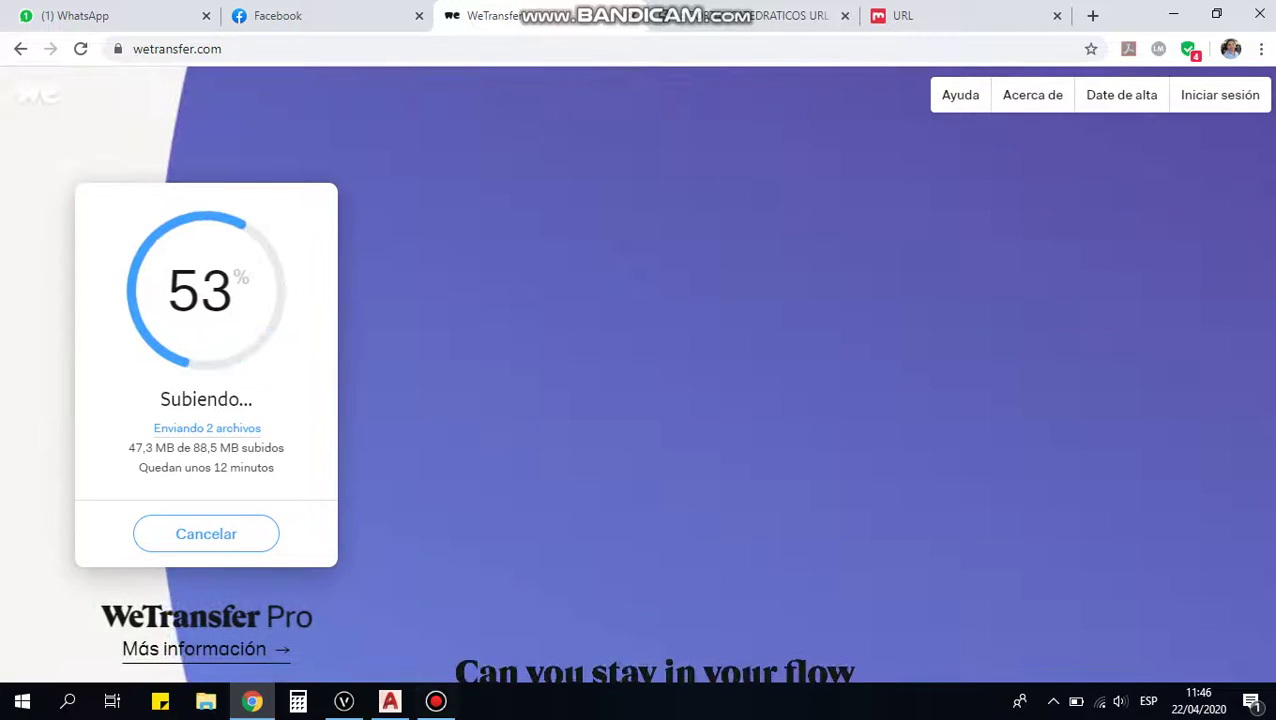
pyautogui.click(390, 701)
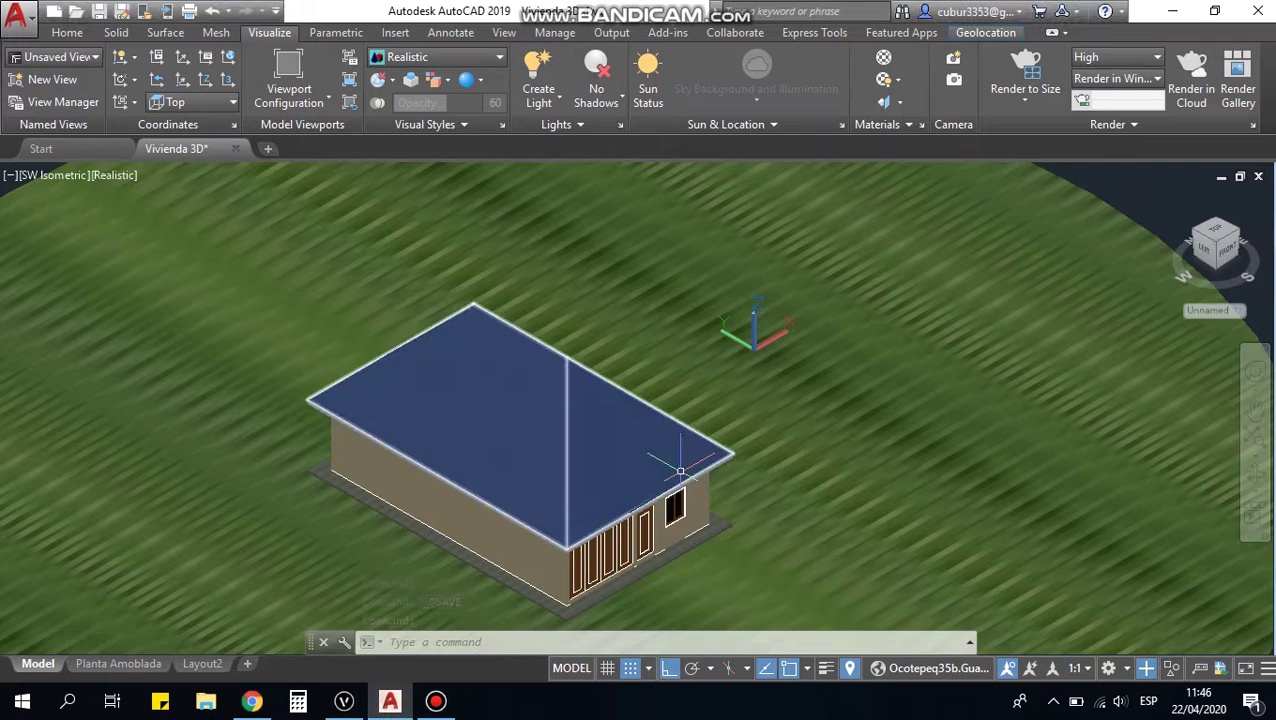
pyautogui.scroll(3, 605, 473)
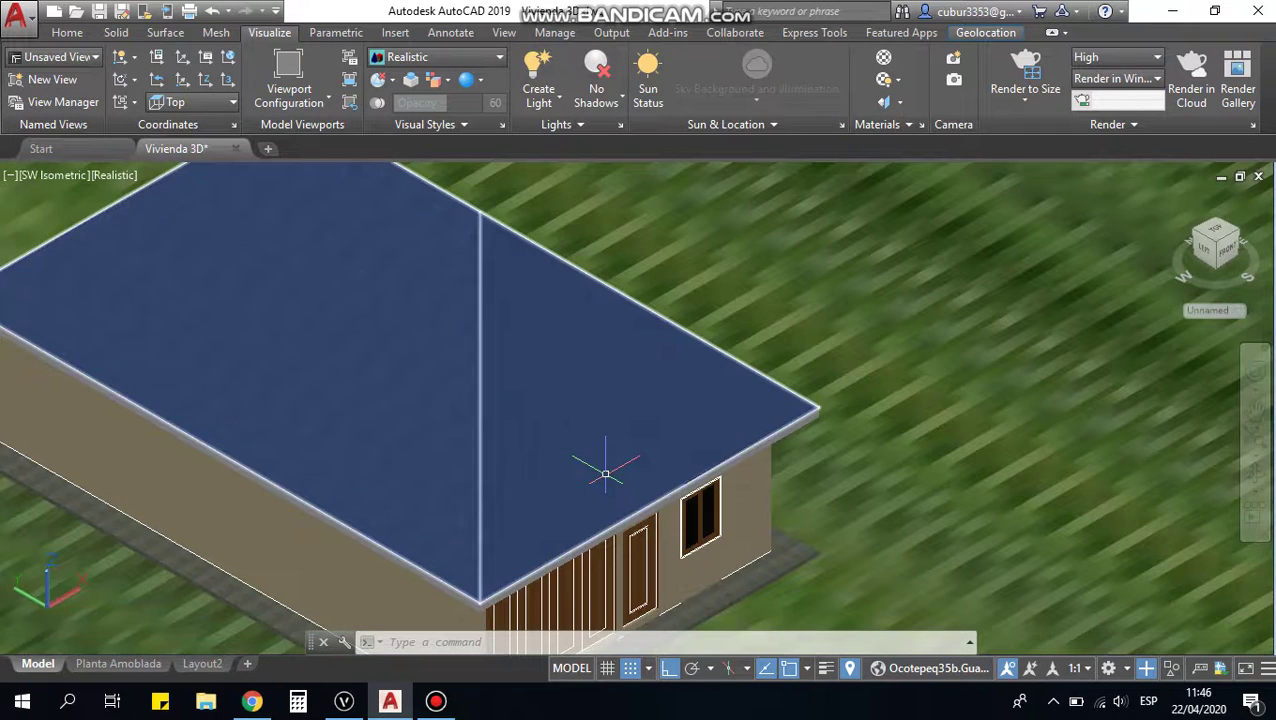
pyautogui.moveTo(605, 473); pyautogui.dragTo(595, 414, button='middle')
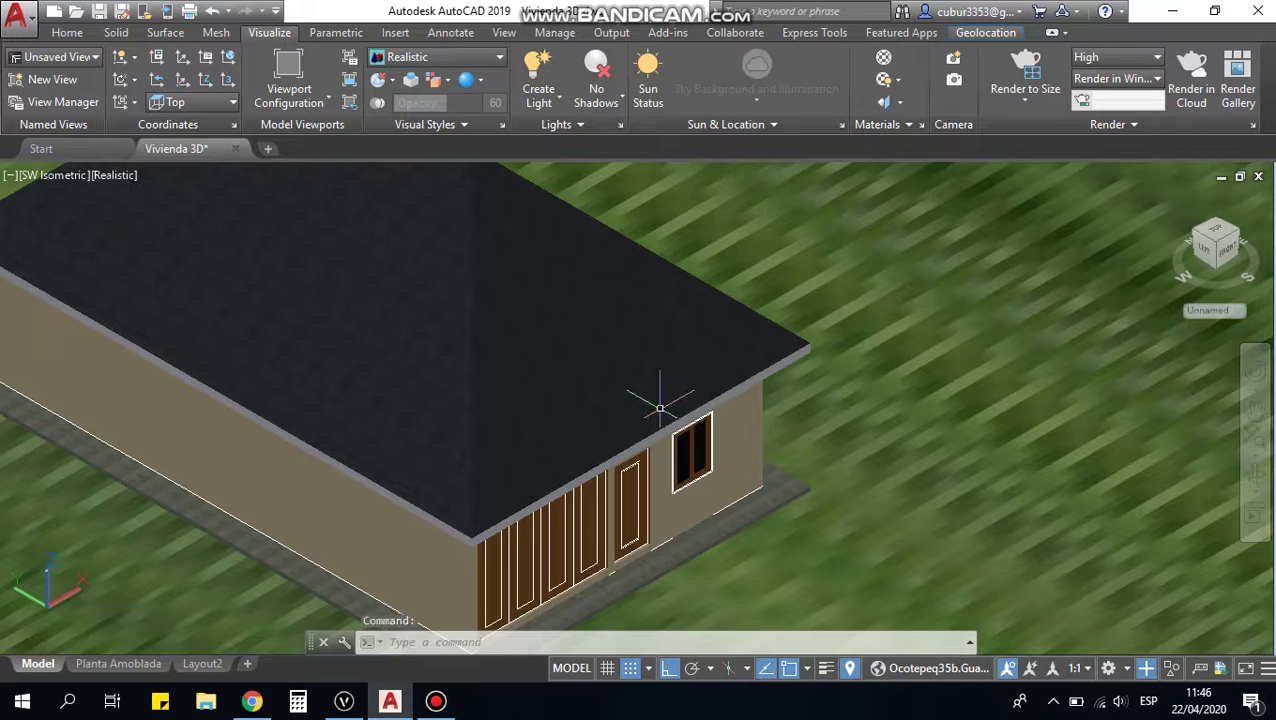
pyautogui.scroll(-3, 743, 520)
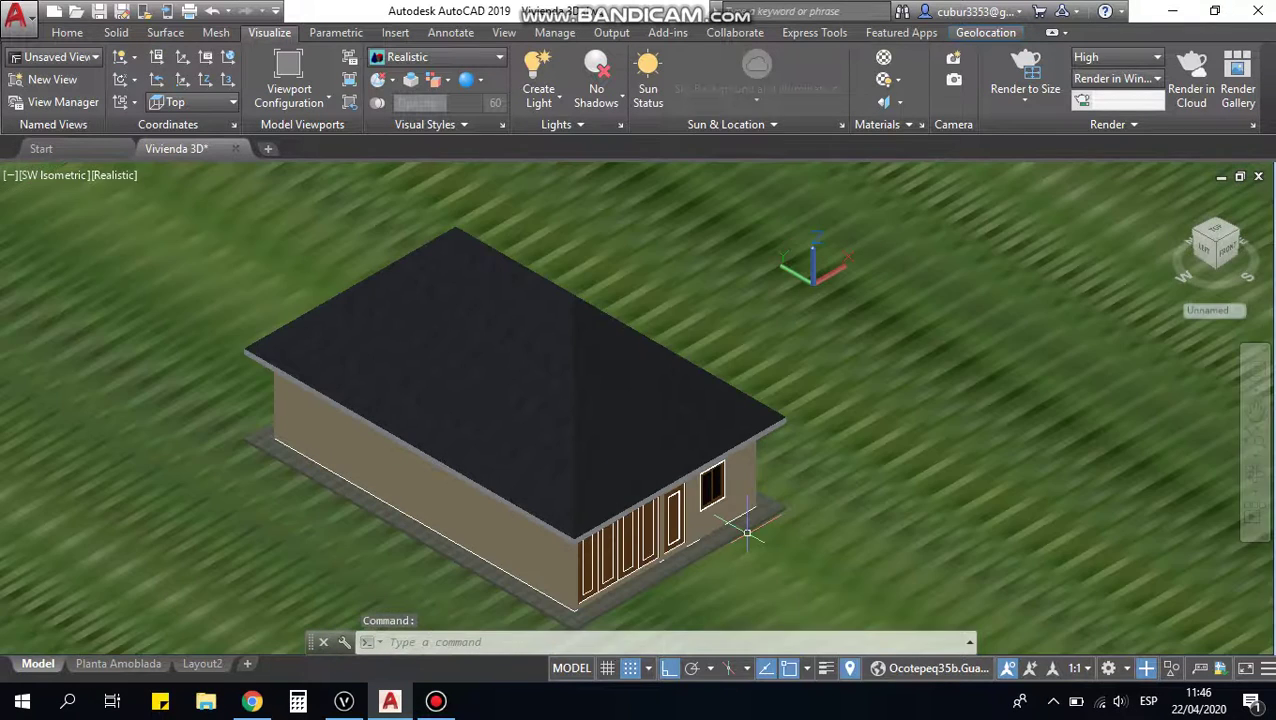
pyautogui.moveTo(785, 518)
pyautogui.mouseDown(button='middle')
pyautogui.moveTo(773, 413)
pyautogui.moveTo(820, 436)
pyautogui.mouseUp(button='middle')
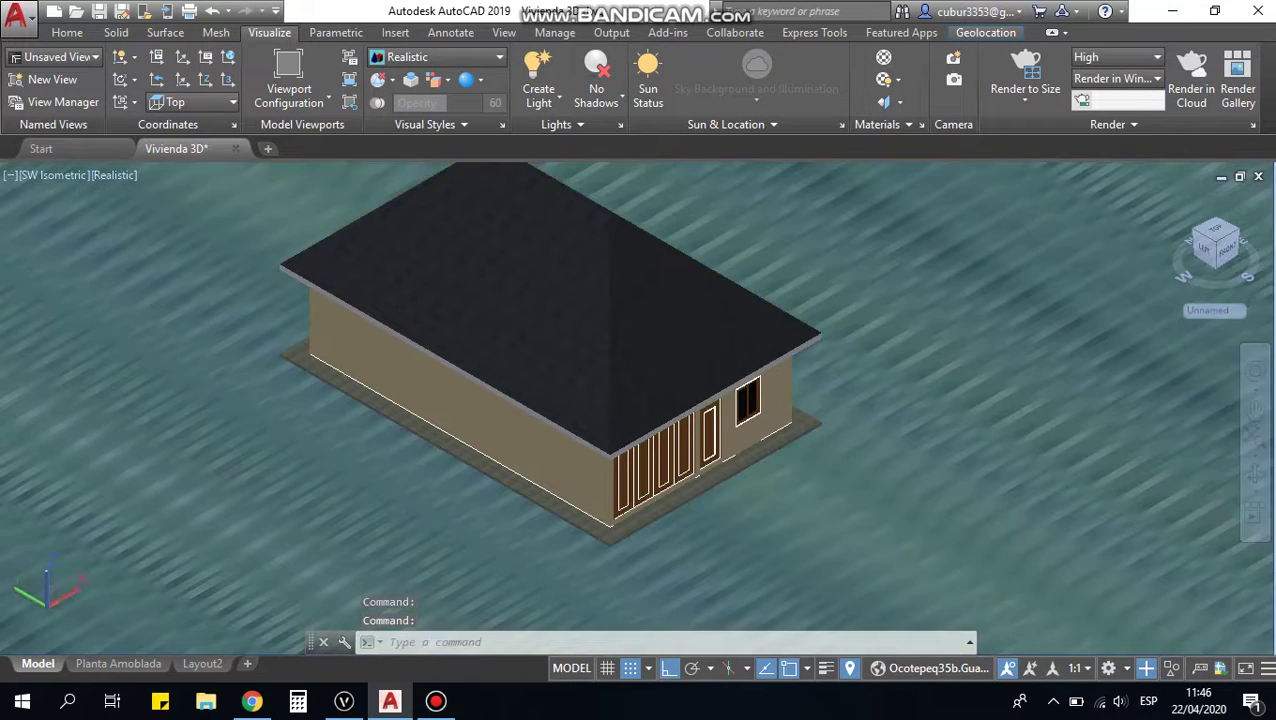
pyautogui.scroll(-3, 650, 445)
pyautogui.scroll(-2, 650, 445)
pyautogui.scroll(1, 650, 445)
pyautogui.scroll(3, 592, 533)
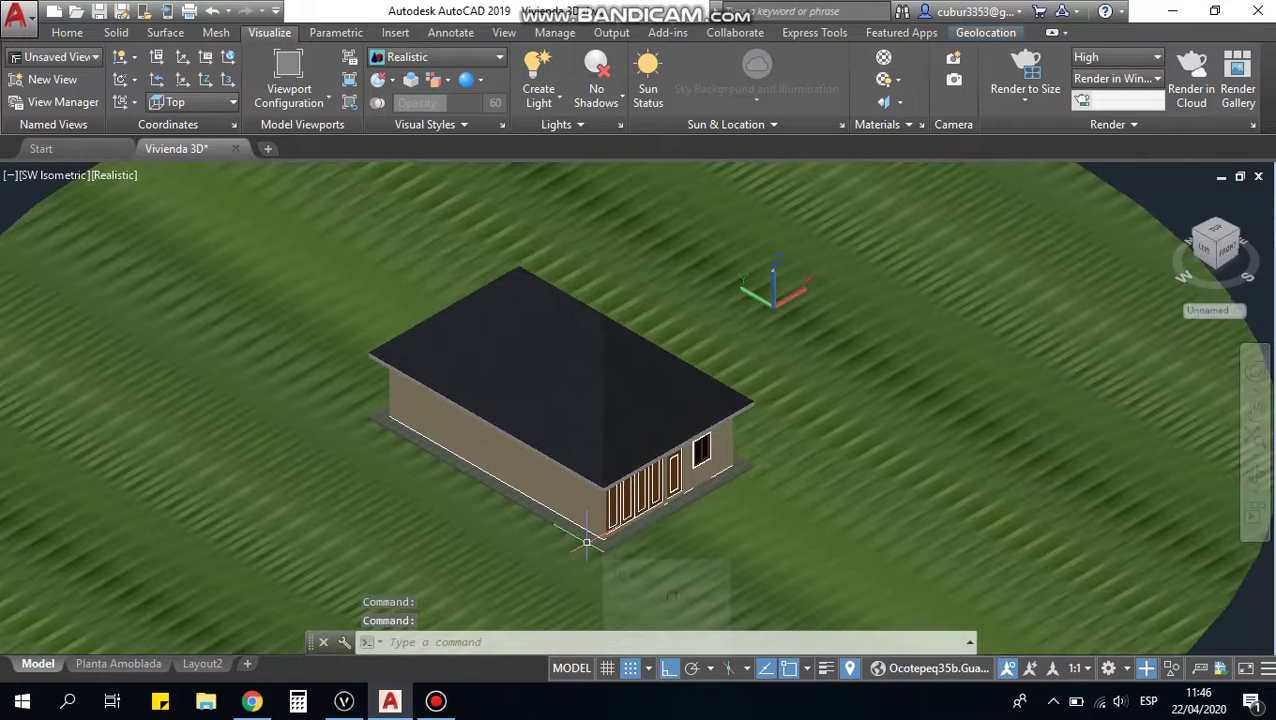
pyautogui.scroll(2, 592, 533)
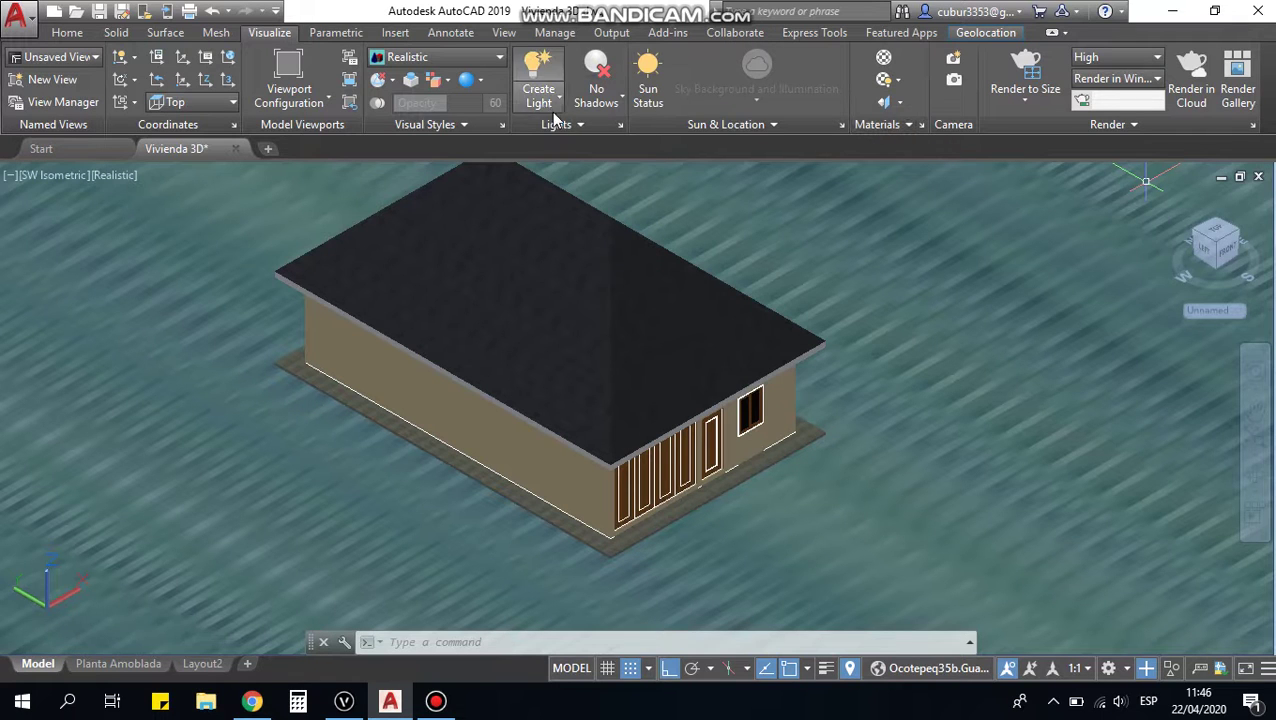
# Step: Set the viewport shadow display to Full Shadows
pyautogui.click(621, 102)
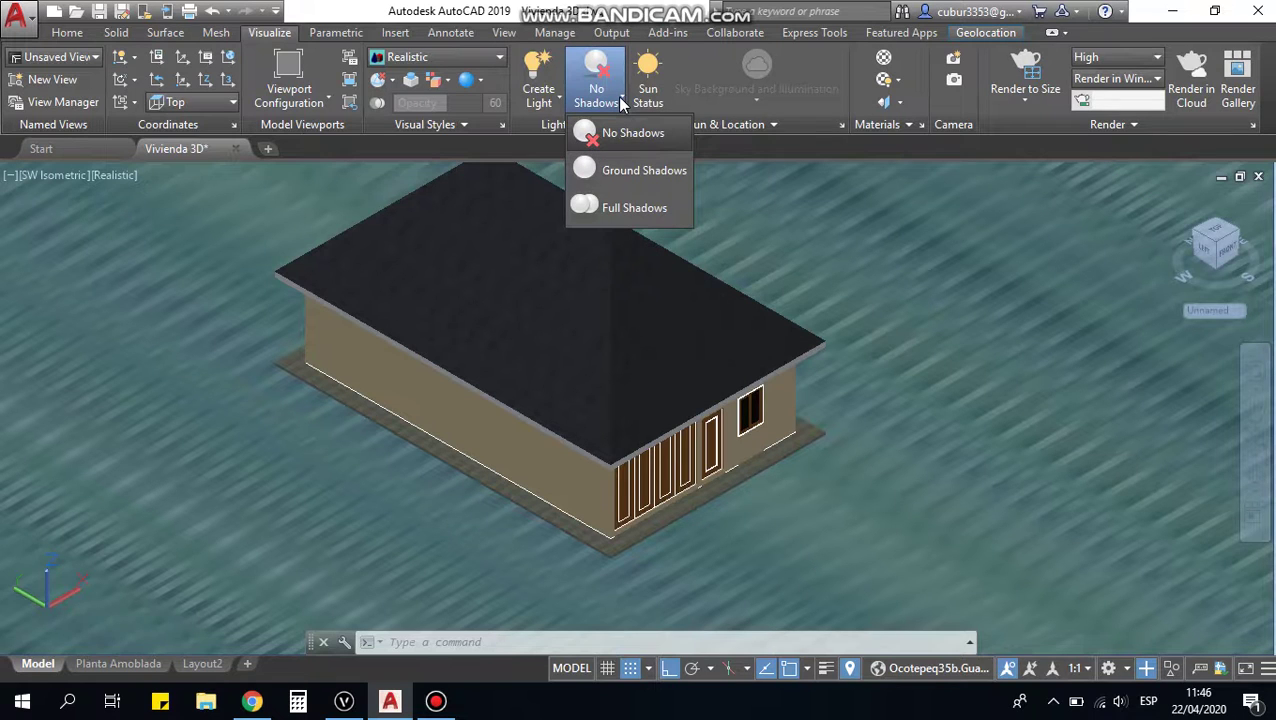
pyautogui.click(631, 212)
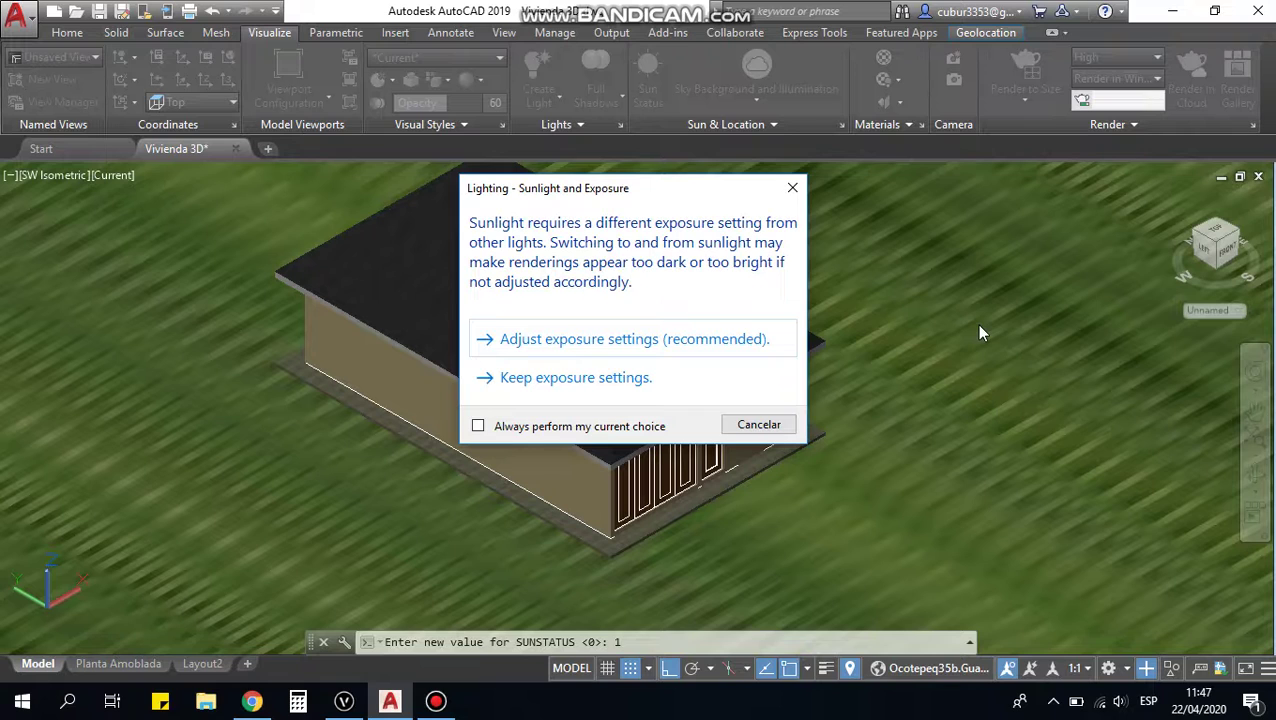
# Step: Apply the recommended sunlight exposure, close the Environment & Exposure palette, and pan the house left
pyautogui.click(598, 339)
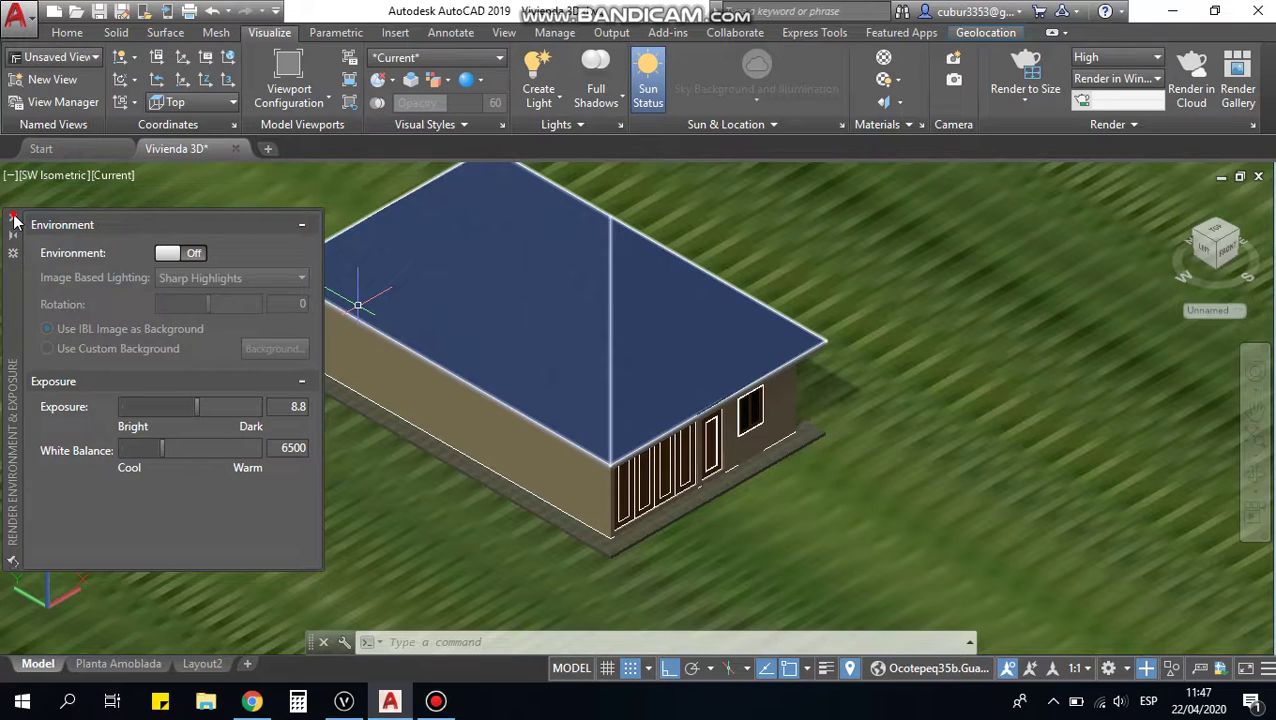
pyautogui.click(13, 218)
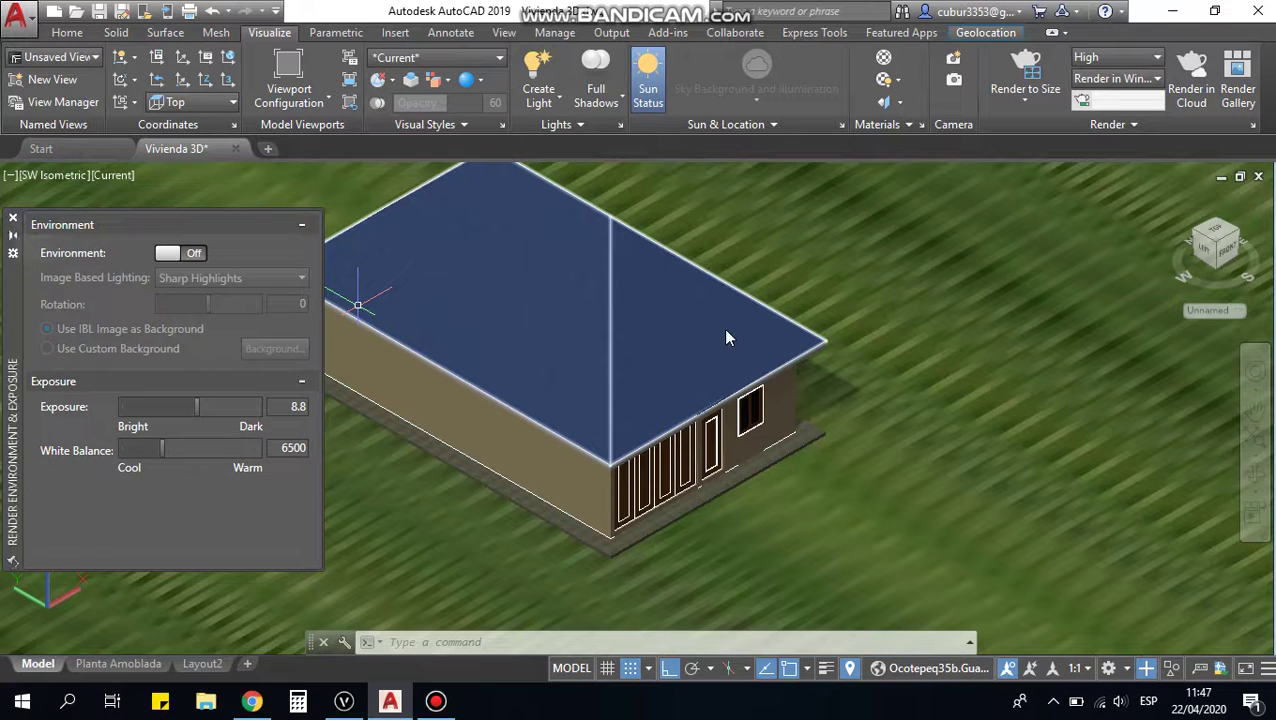
pyautogui.moveTo(908, 422); pyautogui.dragTo(798, 435, button='middle')
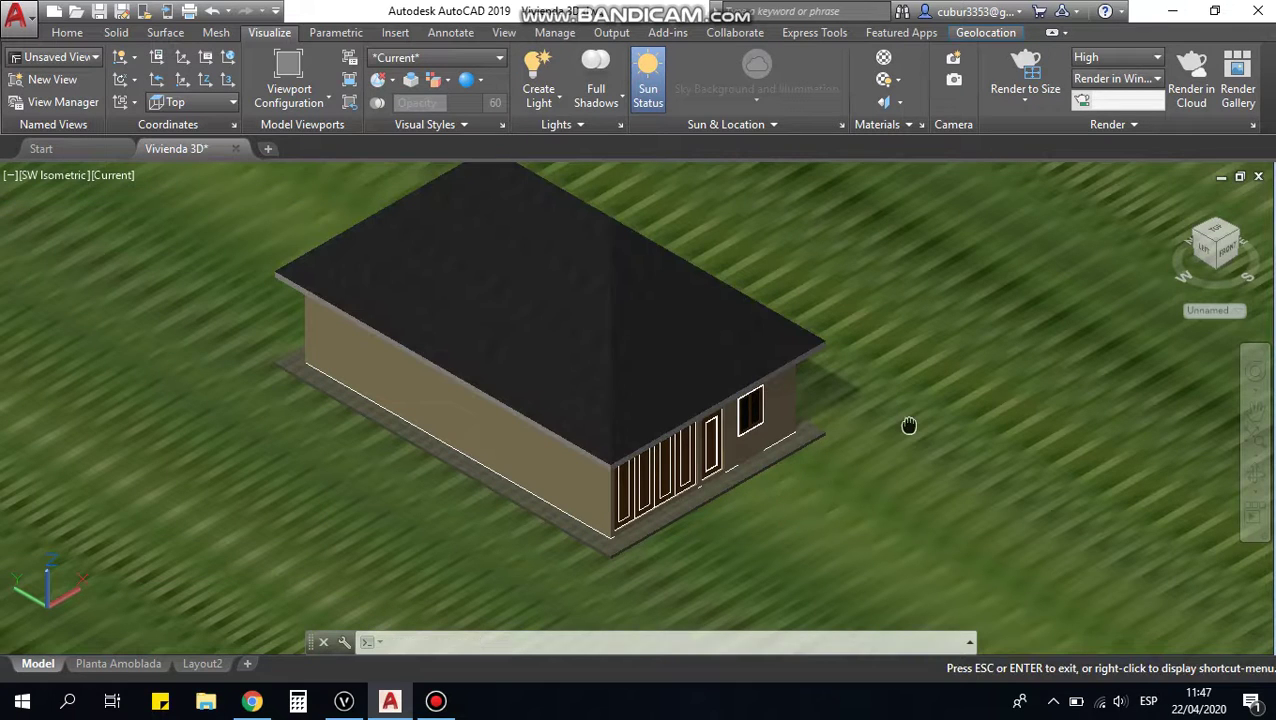
pyautogui.press('Escape')
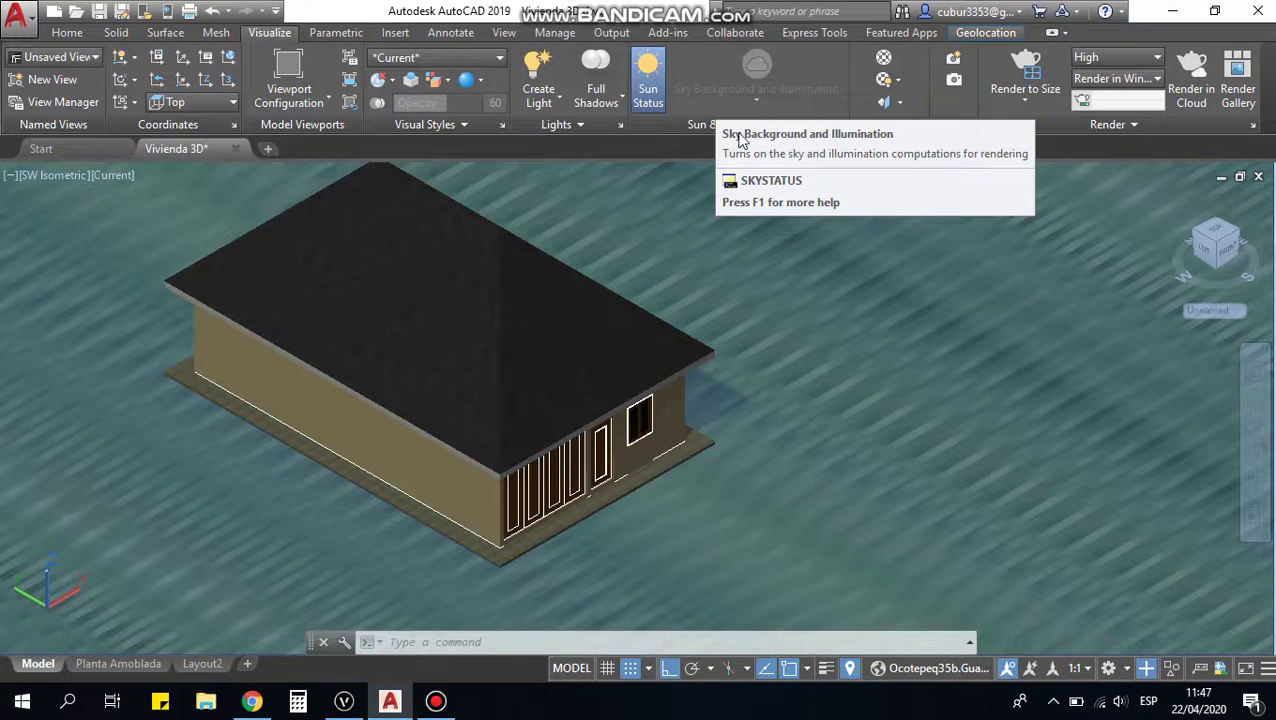
# Step: Expand the Sun & Location panel to show the location, date and 15:15 time settings
pyautogui.click(434, 704)
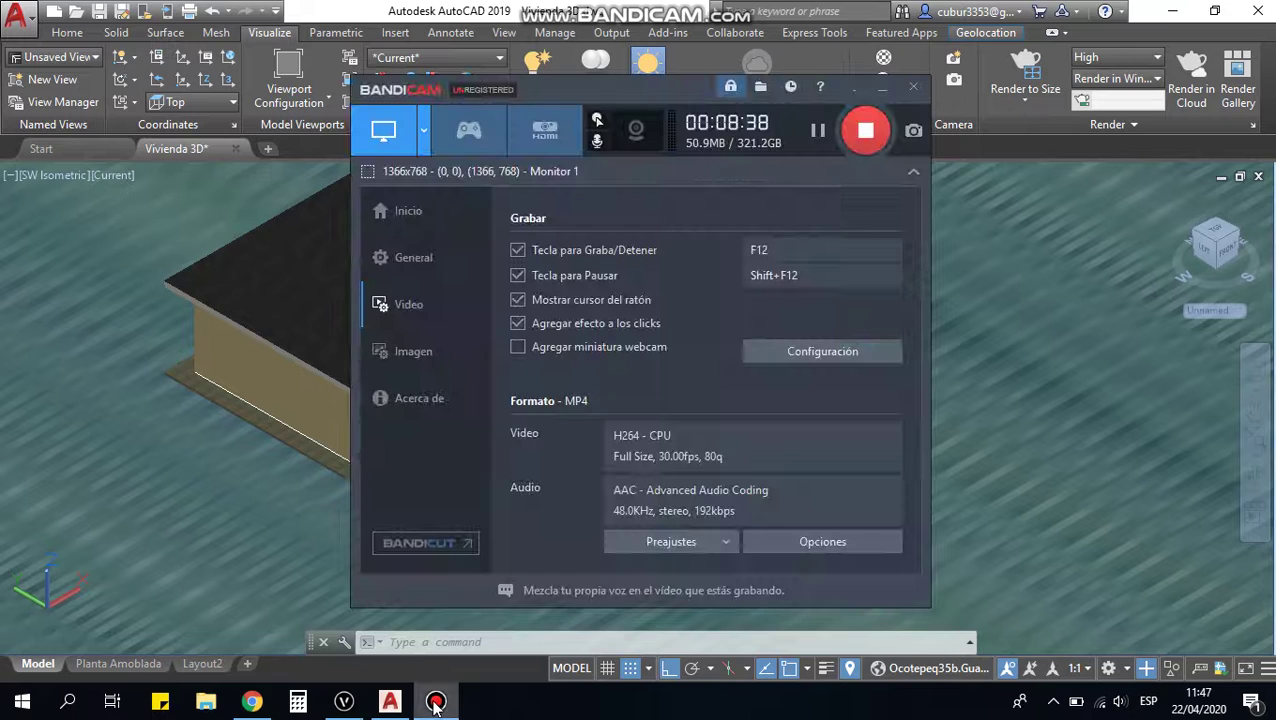
pyautogui.click(434, 704)
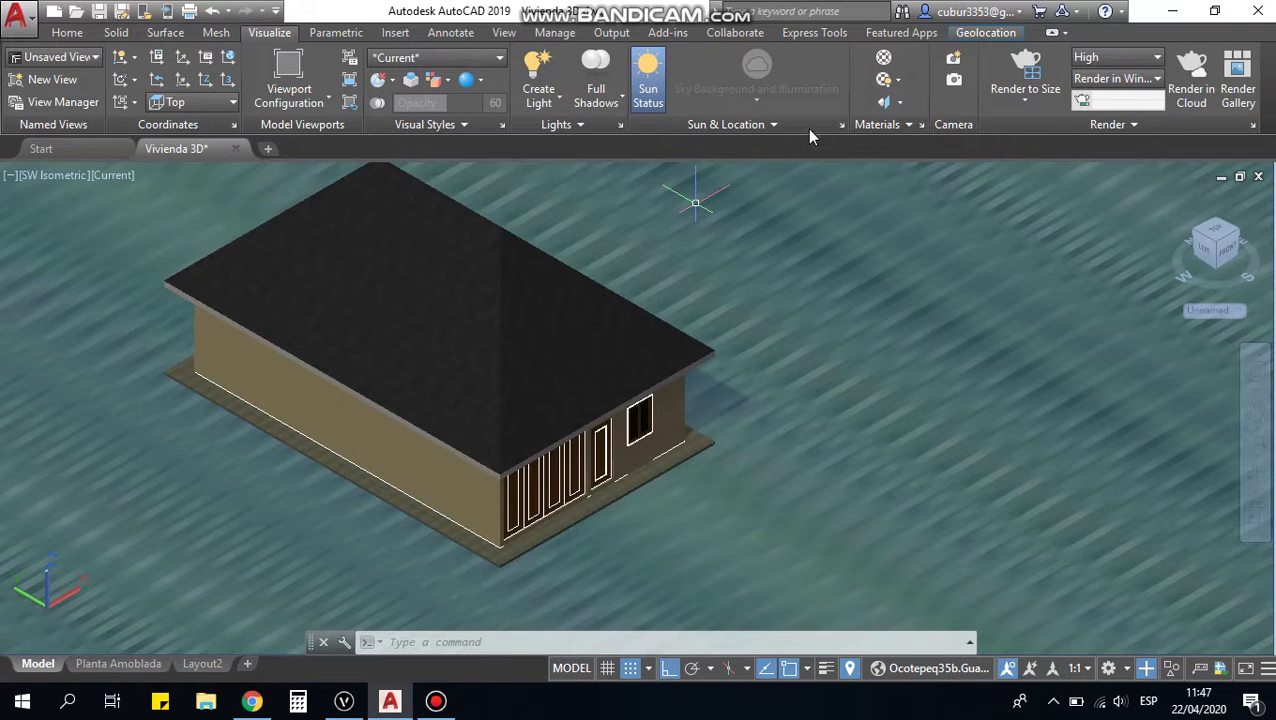
pyautogui.click(772, 122)
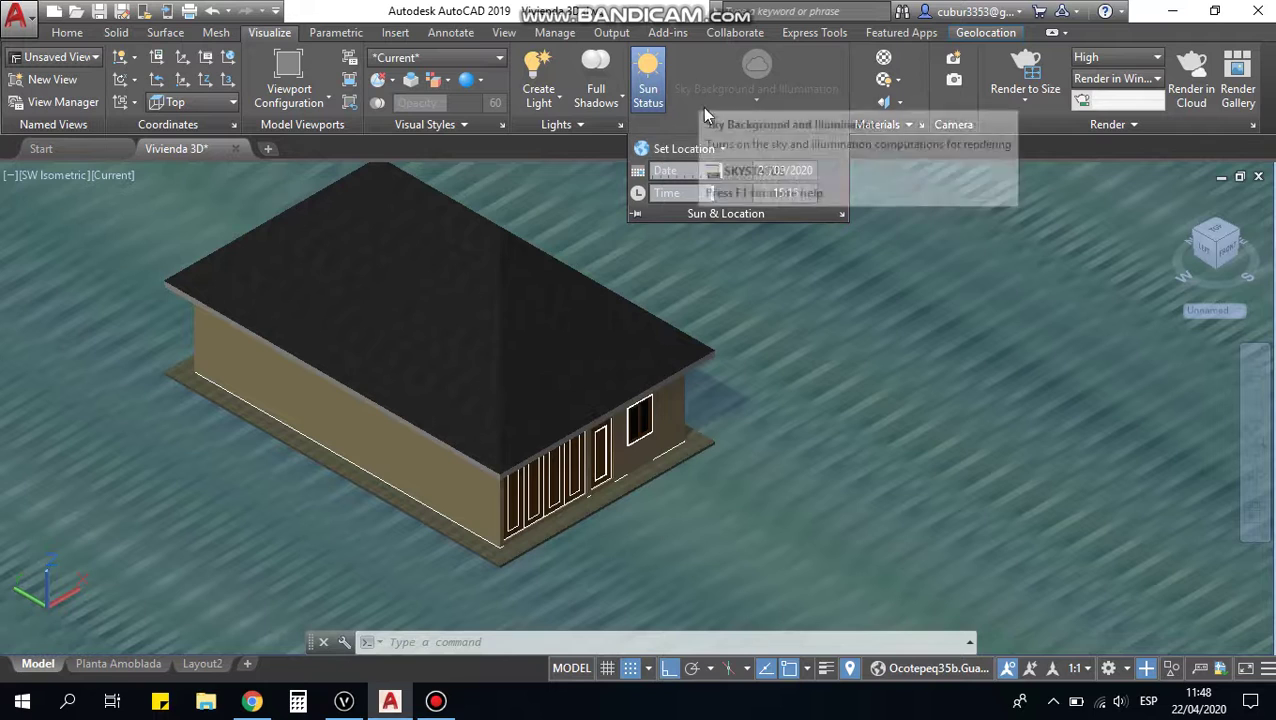
# Step: Set the location from an online map, answering Sí to use online map data
pyautogui.click(662, 152)
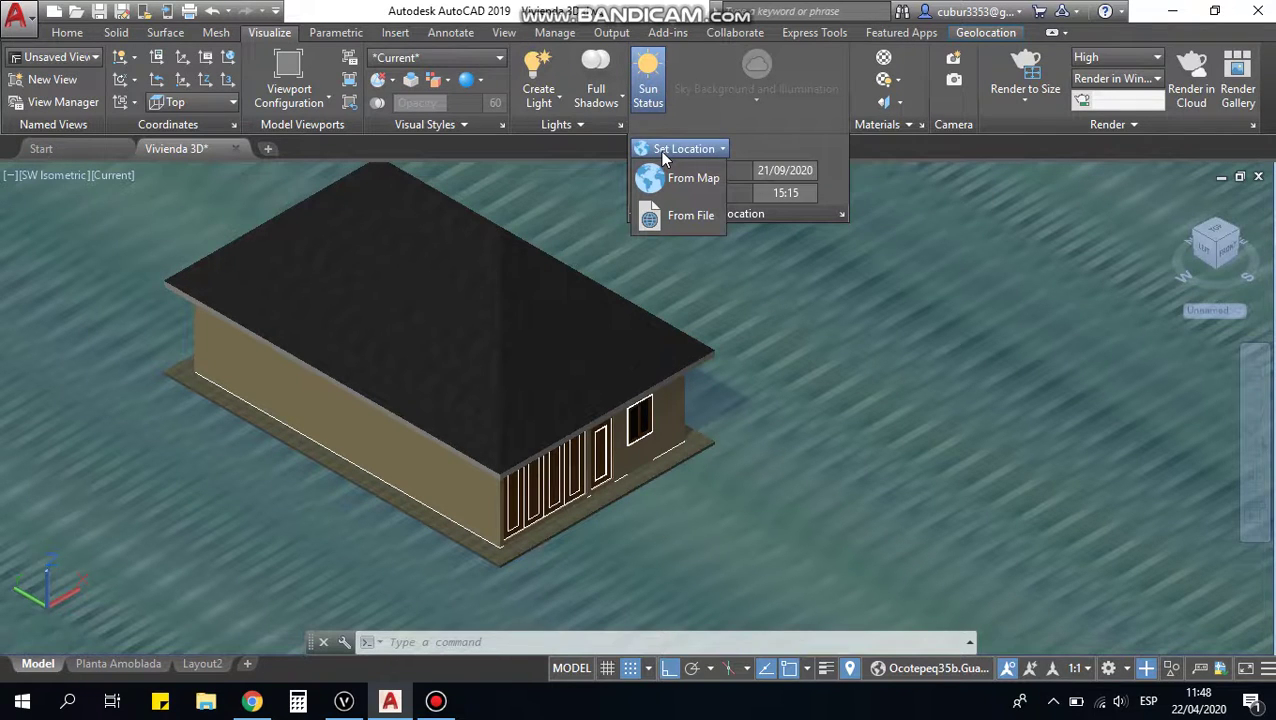
pyautogui.click(676, 182)
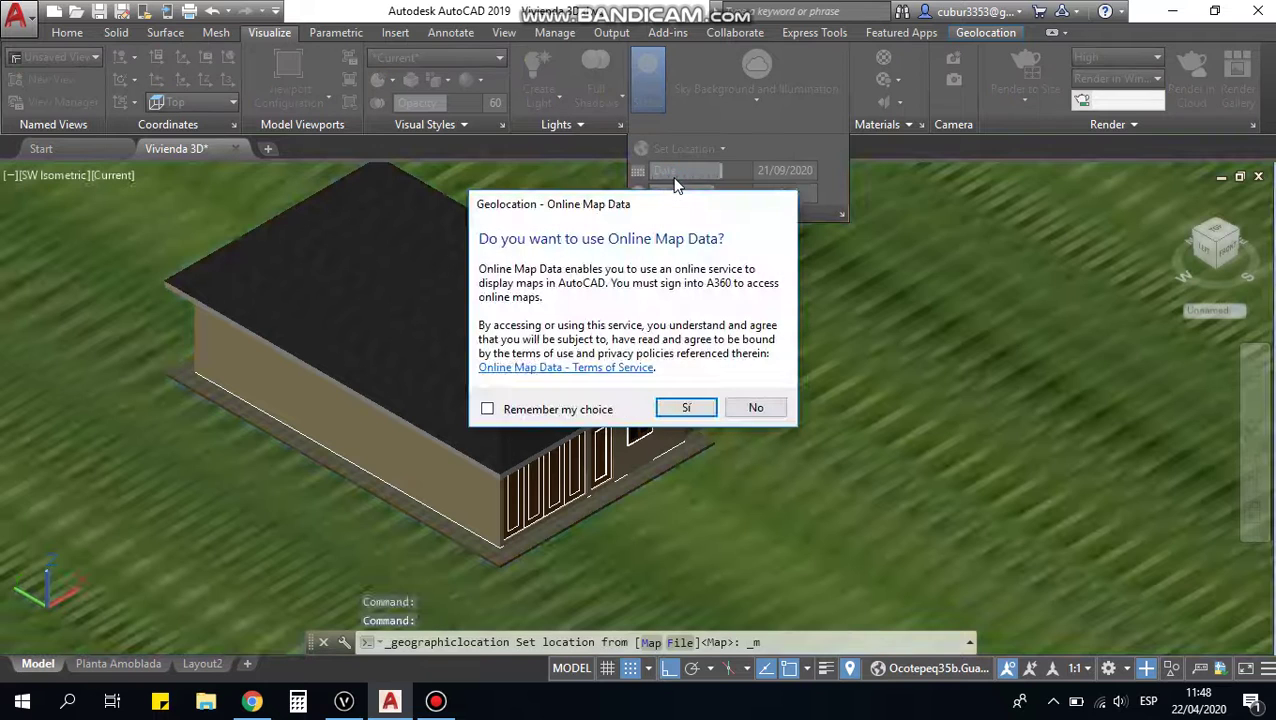
pyautogui.click(688, 408)
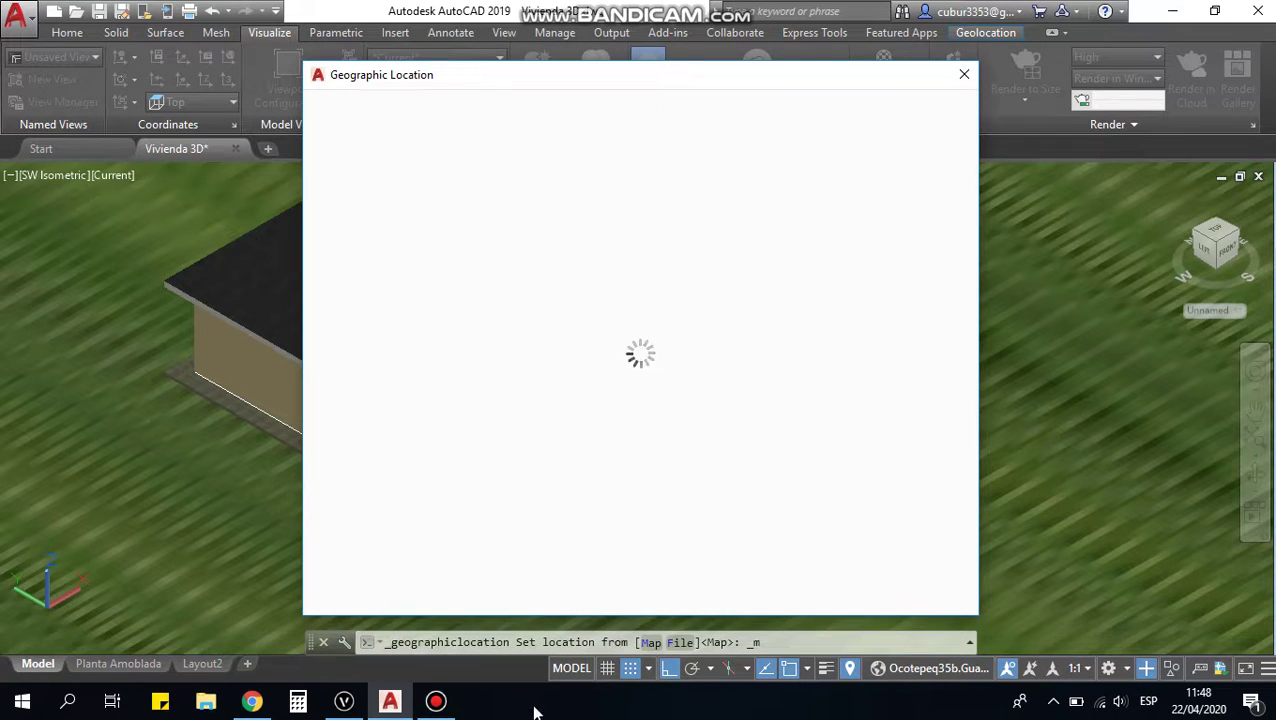
pyautogui.click(437, 702)
pyautogui.click(437, 702)
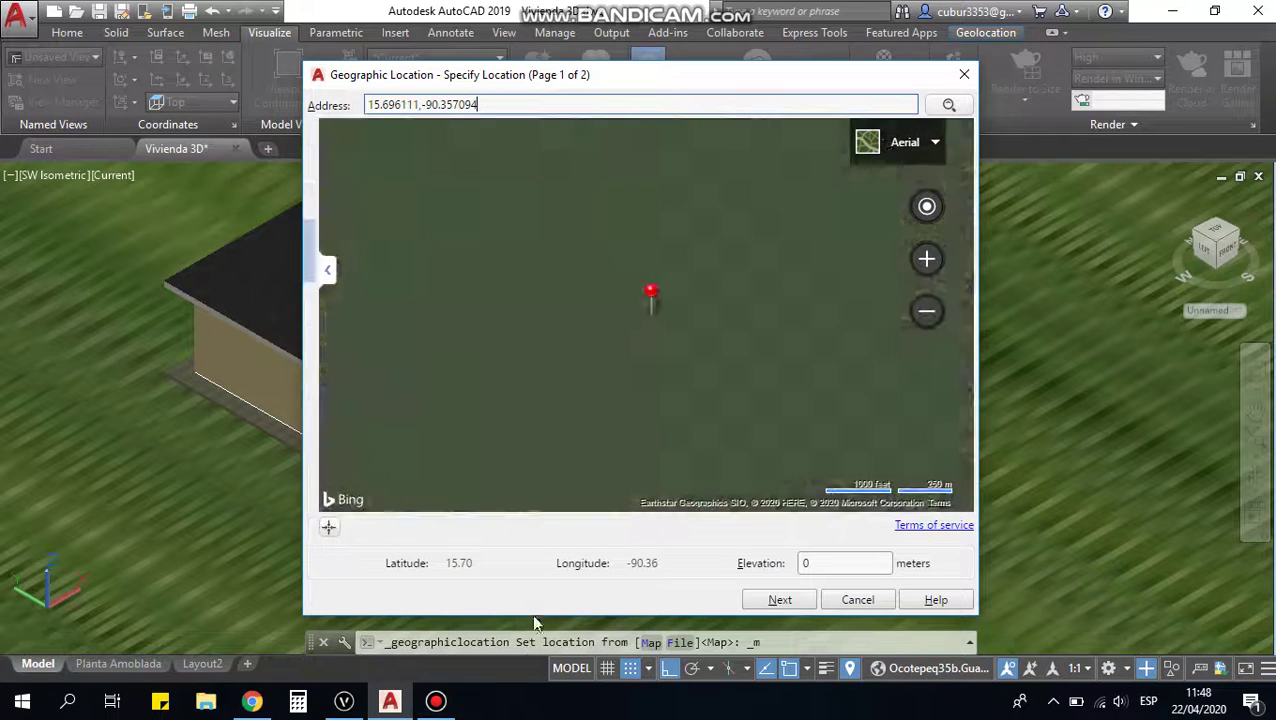
pyautogui.click(436, 700)
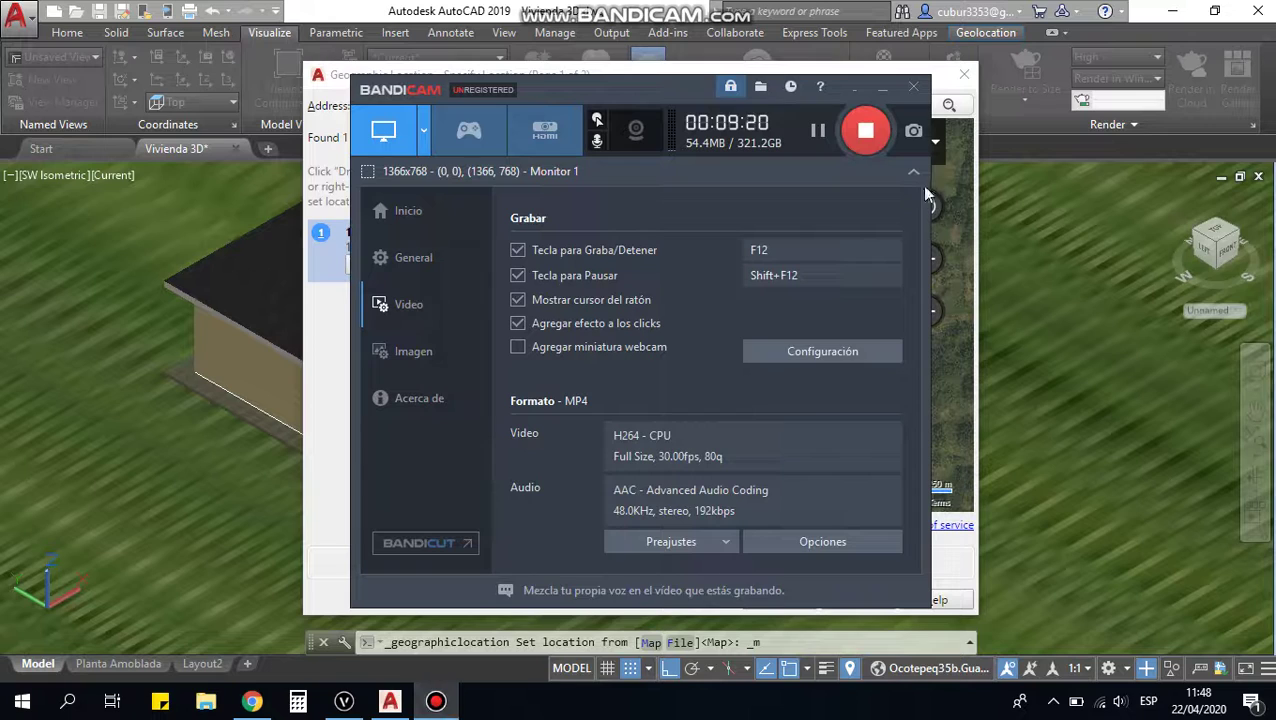